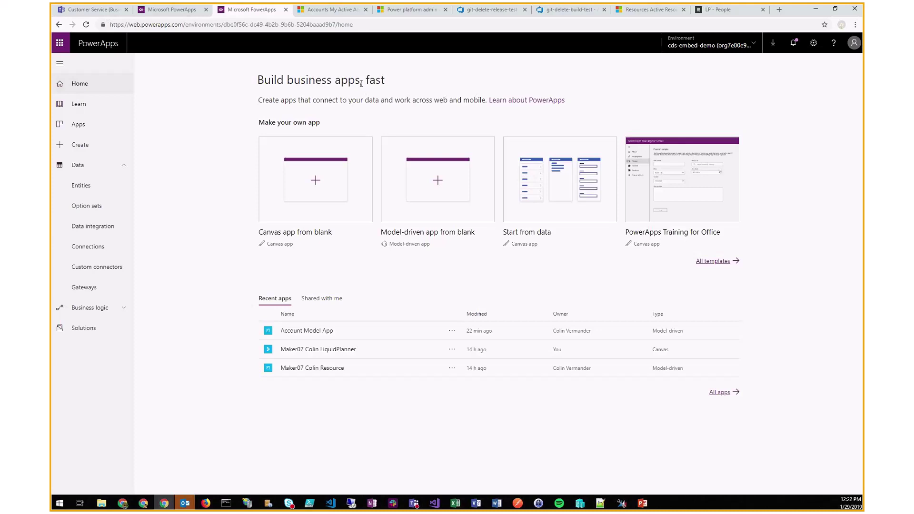
- Open the Account entity's main form named Account in the form editor
{"action": "left_click", "coordinate": [721, 51]}
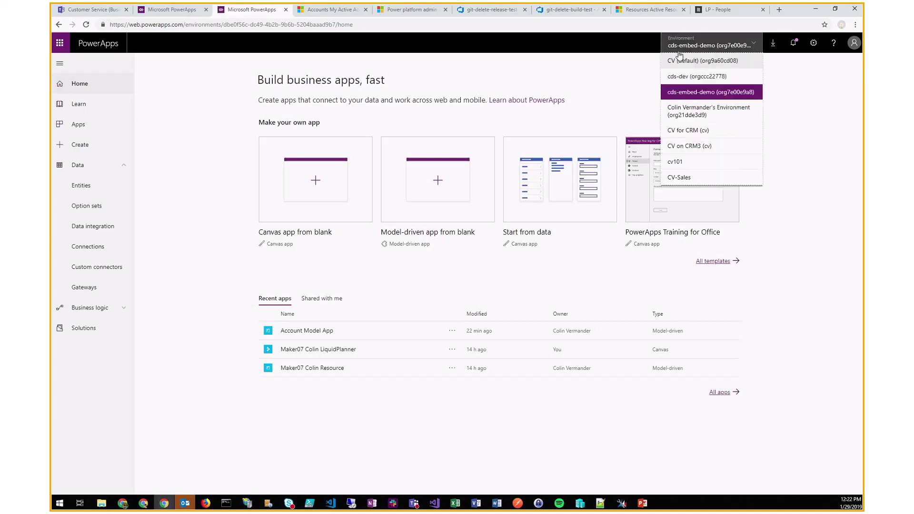
{"action": "left_click", "coordinate": [473, 87]}
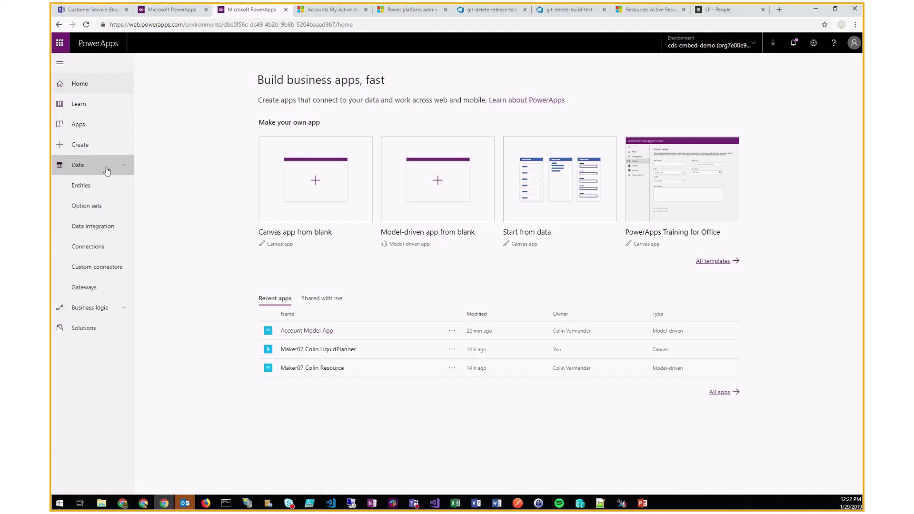
{"action": "left_click", "coordinate": [84, 186]}
{"action": "left_click", "coordinate": [167, 119]}
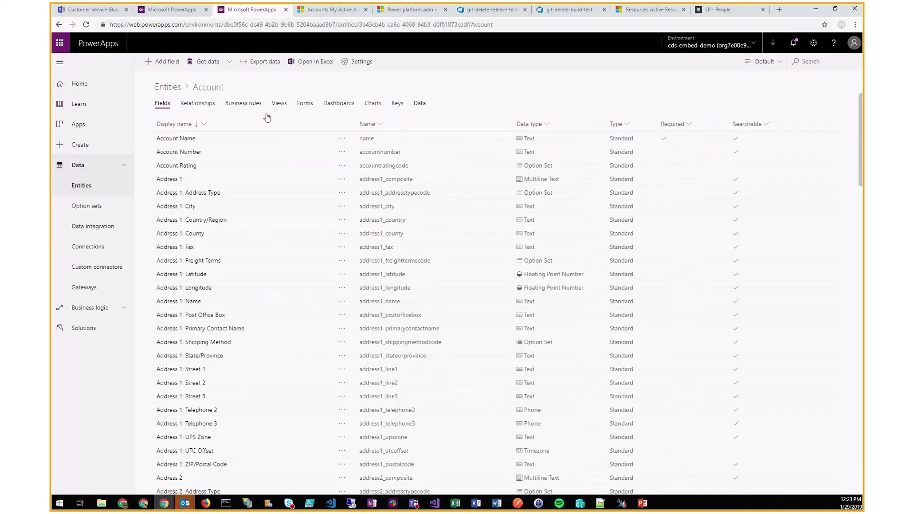
{"action": "left_click", "coordinate": [305, 104]}
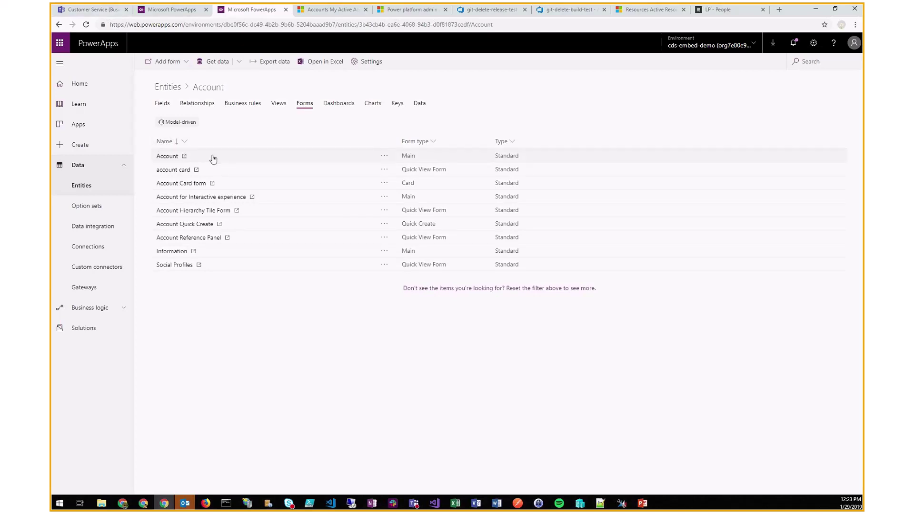
{"action": "left_click", "coordinate": [185, 157]}
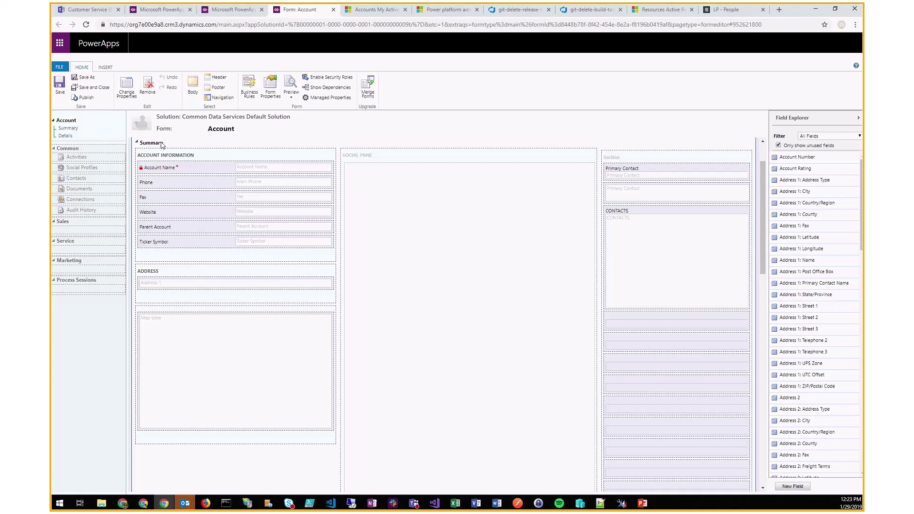
{"action": "scroll", "coordinate": [167, 157], "scroll_direction": "up", "scroll_amount": 1}
{"action": "double_click", "coordinate": [180, 197]}
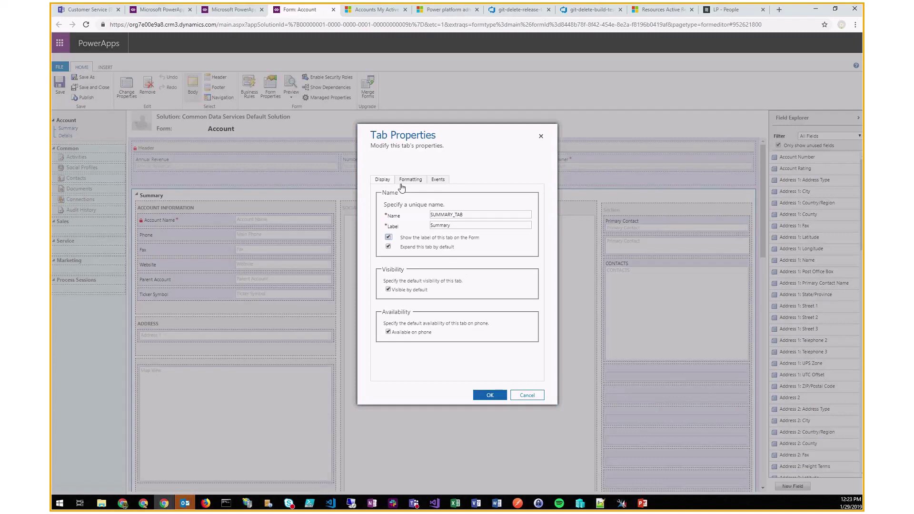
{"action": "left_click", "coordinate": [402, 186]}
{"action": "left_click", "coordinate": [454, 270]}
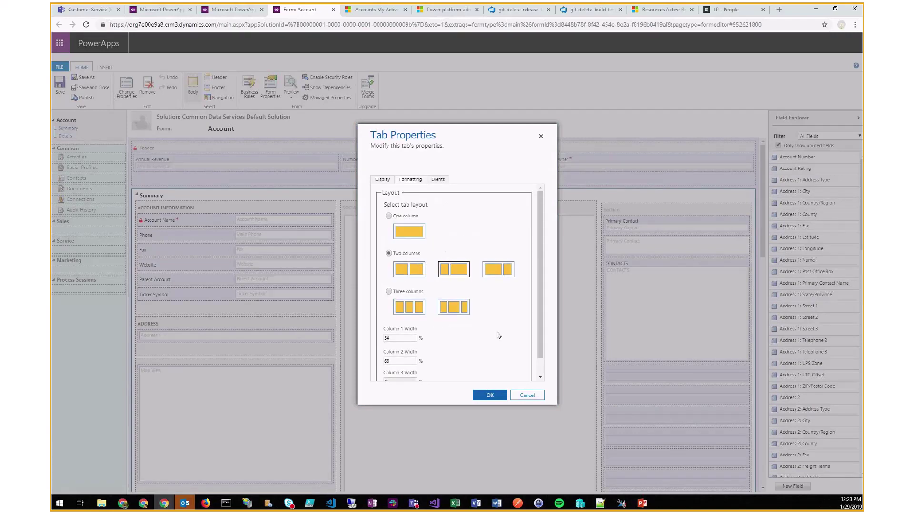
{"action": "left_click", "coordinate": [490, 396]}
{"action": "left_click", "coordinate": [529, 395]}
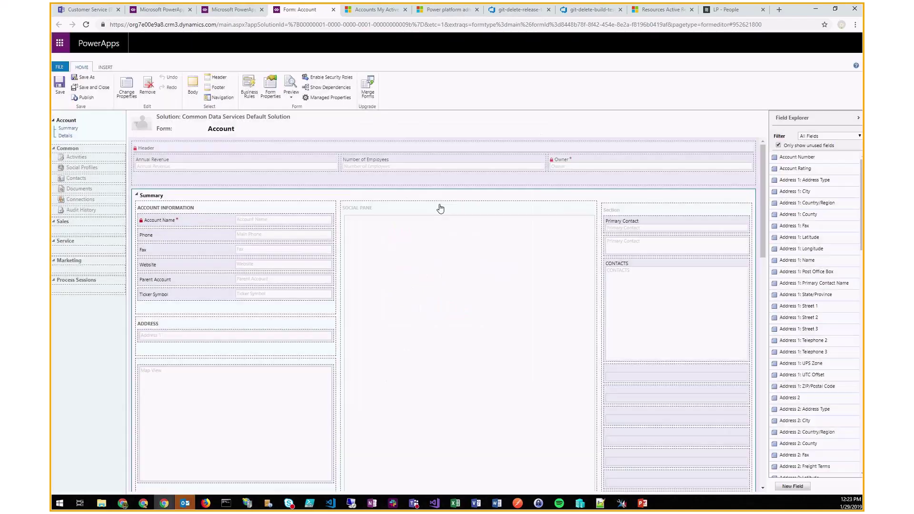
- Remove the large control from the Social Pane section and place the Account Rating field there instead
{"action": "scroll", "coordinate": [437, 224], "scroll_direction": "down", "scroll_amount": 1}
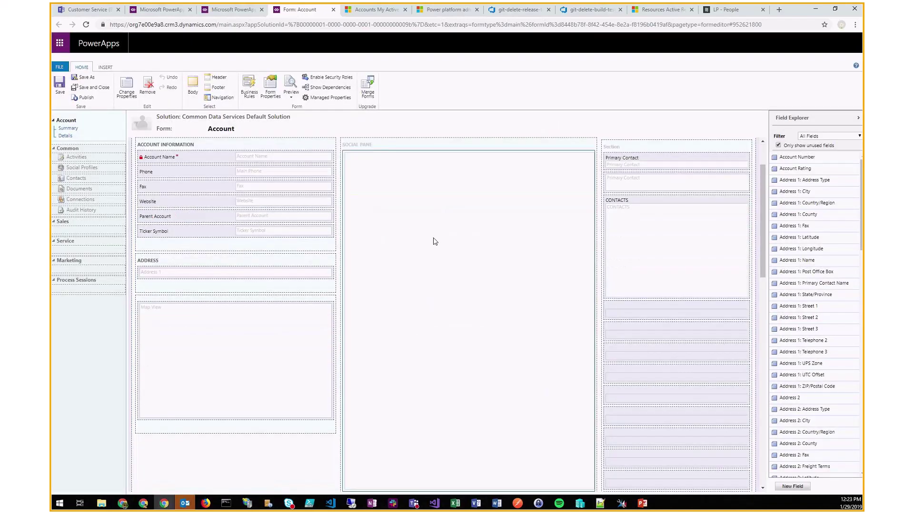
{"action": "left_click", "coordinate": [435, 242]}
{"action": "scroll", "coordinate": [395, 219], "scroll_direction": "up", "scroll_amount": 1}
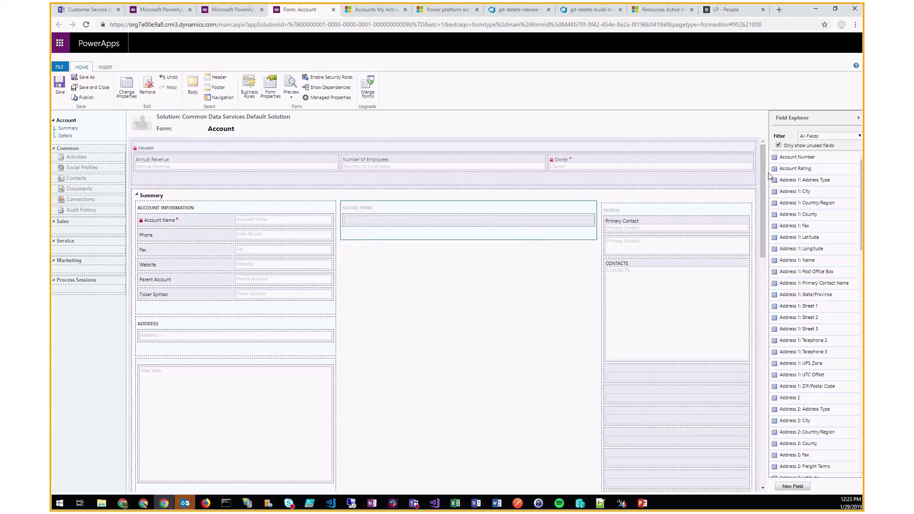
{"action": "left_click_drag", "start_coordinate": [781, 169], "coordinate": [441, 237]}
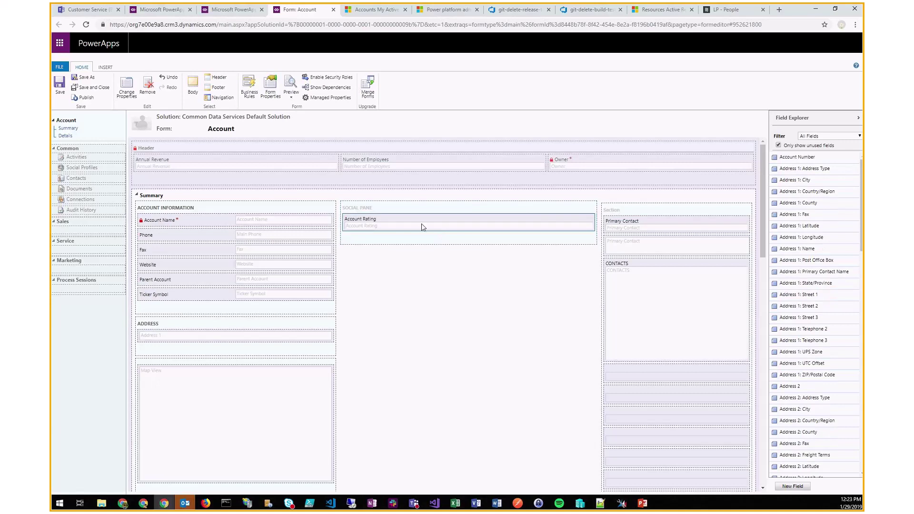
- Add the Canvas app (preview) control to the Account Rating field and enable it for Web
{"action": "double_click", "coordinate": [407, 223]}
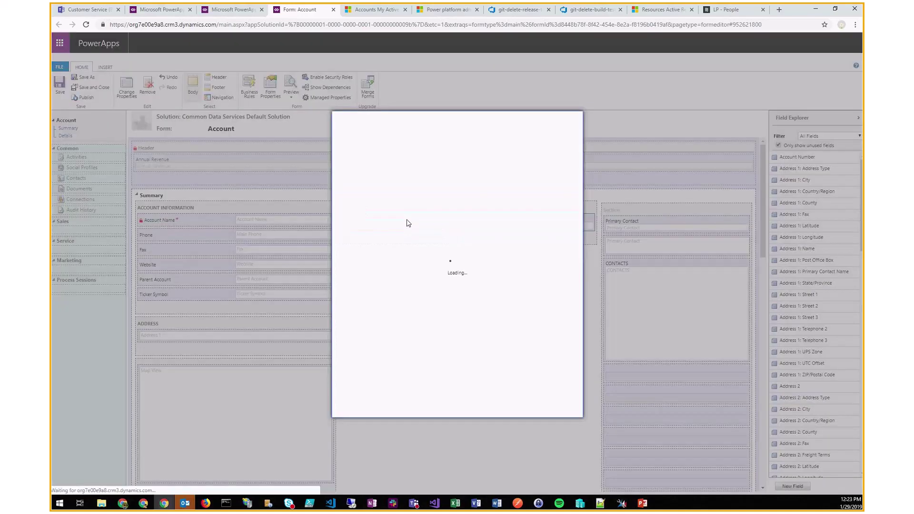
{"action": "left_click", "coordinate": [497, 163]}
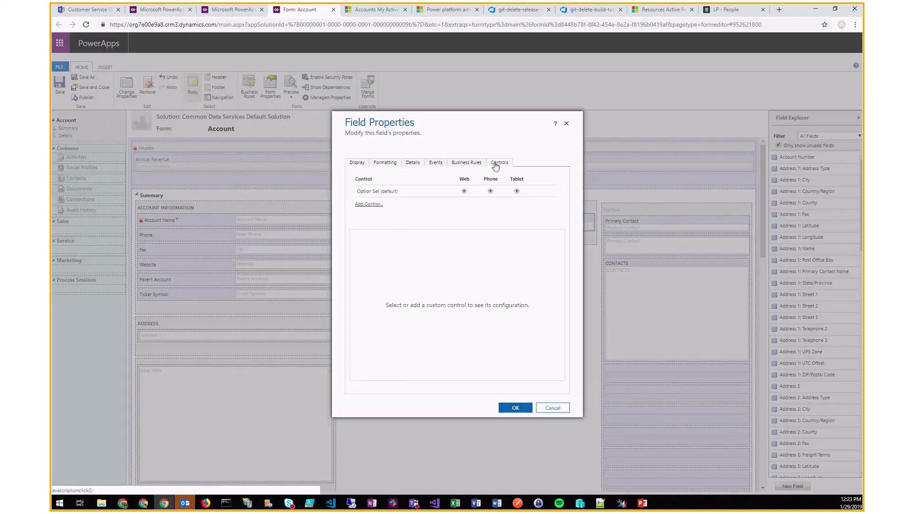
{"action": "left_click", "coordinate": [369, 204]}
{"action": "left_click", "coordinate": [391, 219]}
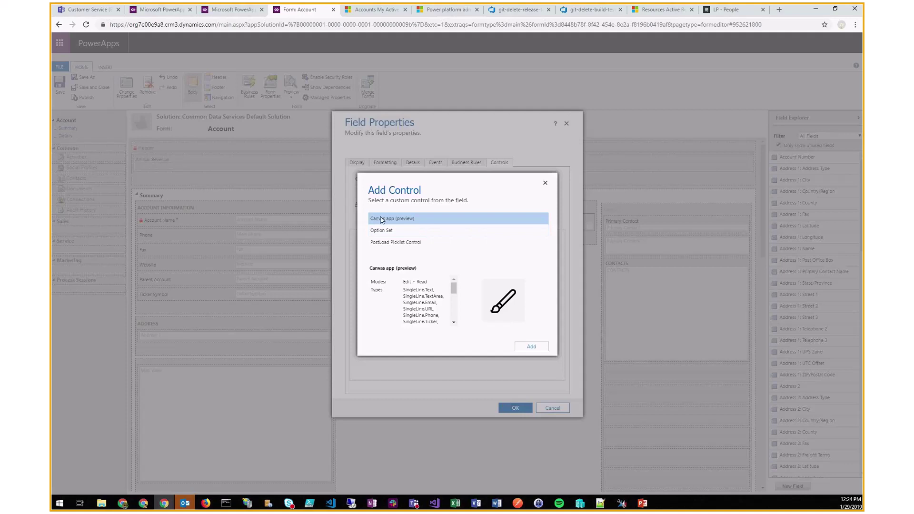
{"action": "left_click", "coordinate": [531, 347]}
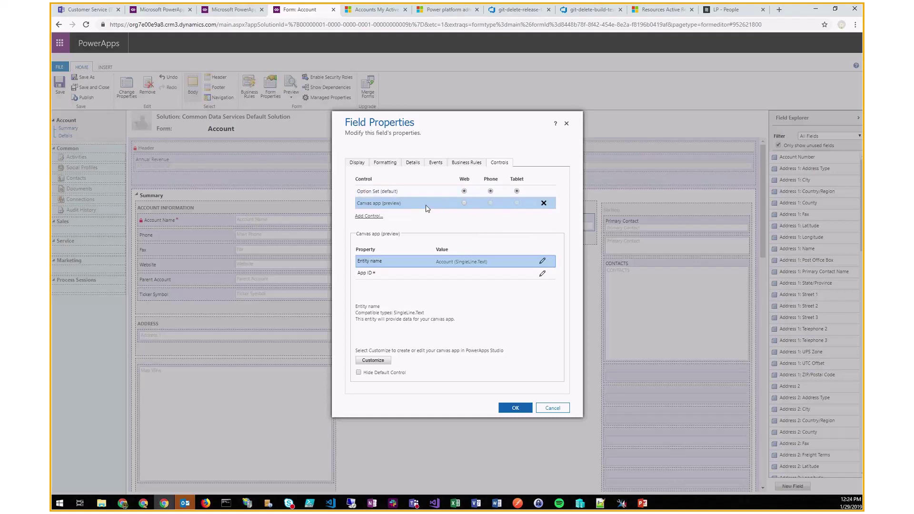
{"action": "left_click", "coordinate": [464, 204]}
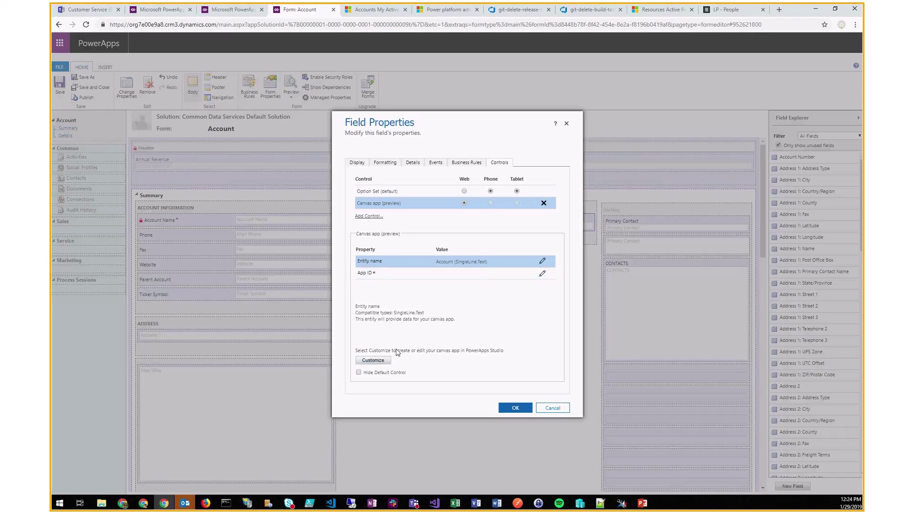
- Open the embedded canvas app for customization in PowerApps Studio and delete the default gallery from Screen1
{"action": "left_click", "coordinate": [374, 361]}
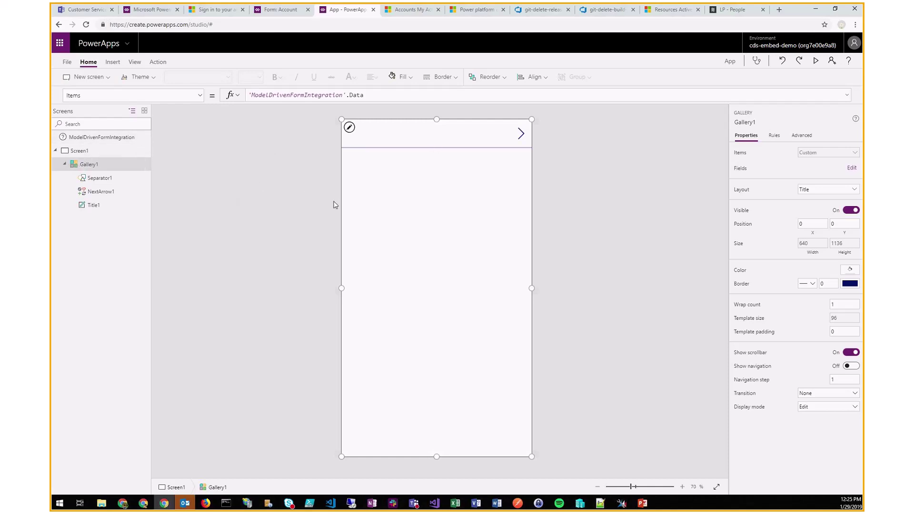
{"action": "left_click", "coordinate": [340, 186]}
{"action": "left_click", "coordinate": [341, 189]}
{"action": "key", "text": "Delete"}
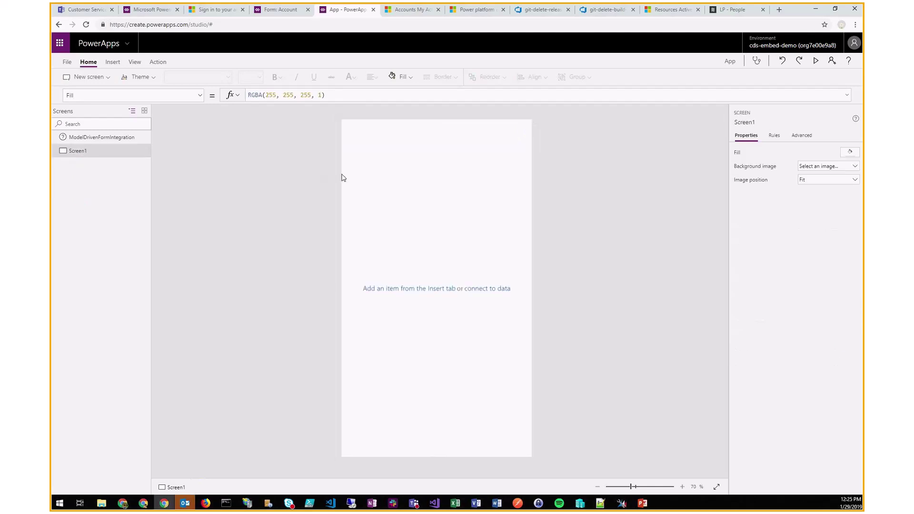
- Insert three labels on Screen1 and stack them vertically, with the middle one at X 40, Y 130
{"action": "left_click", "coordinate": [114, 62]}
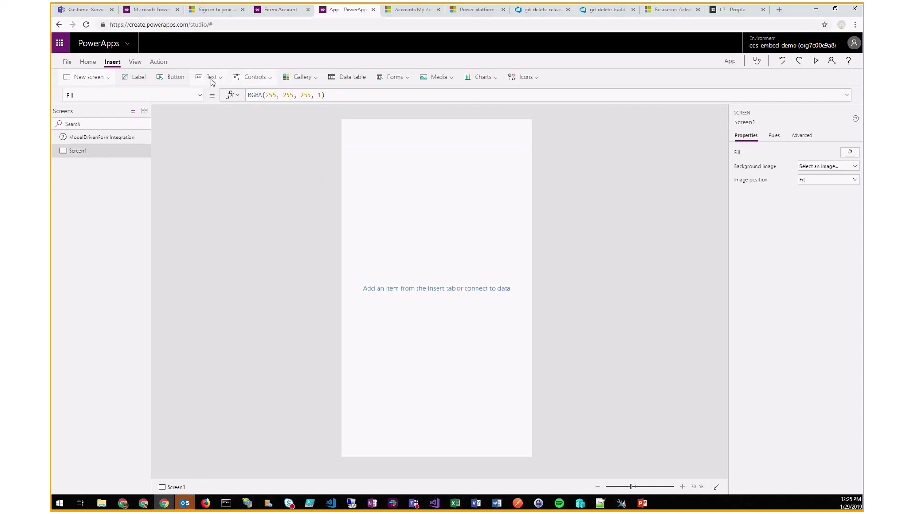
{"action": "left_click", "coordinate": [138, 78]}
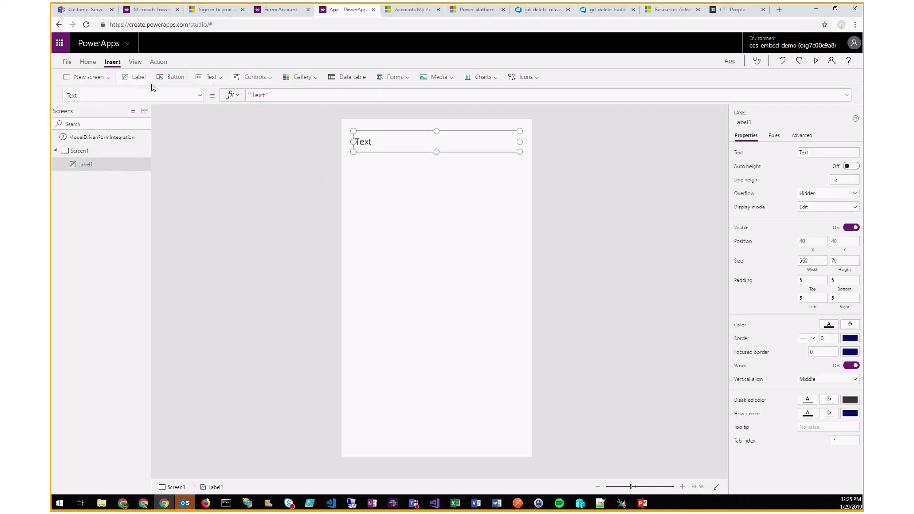
{"action": "left_click", "coordinate": [137, 78]}
{"action": "left_click", "coordinate": [137, 78]}
{"action": "left_click_drag", "start_coordinate": [402, 162], "coordinate": [368, 212]}
{"action": "left_click", "coordinate": [367, 150]}
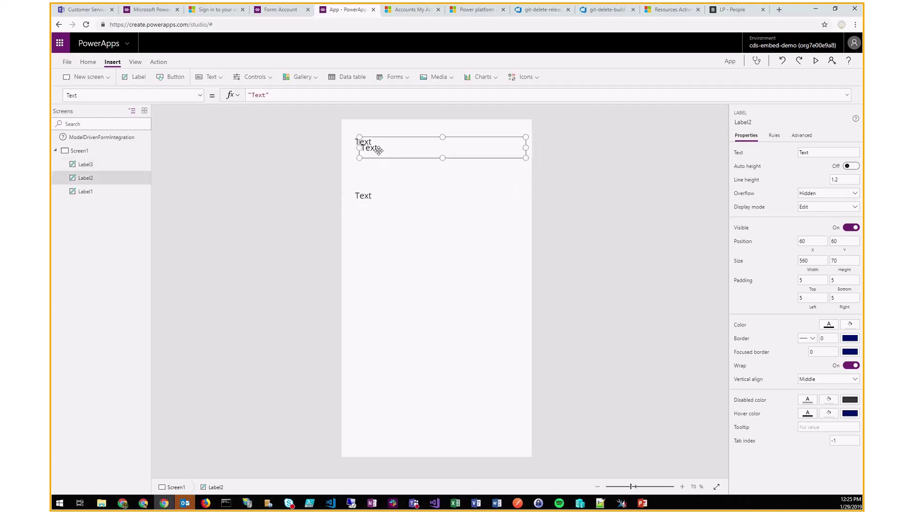
{"action": "left_click_drag", "start_coordinate": [379, 156], "coordinate": [373, 176]}
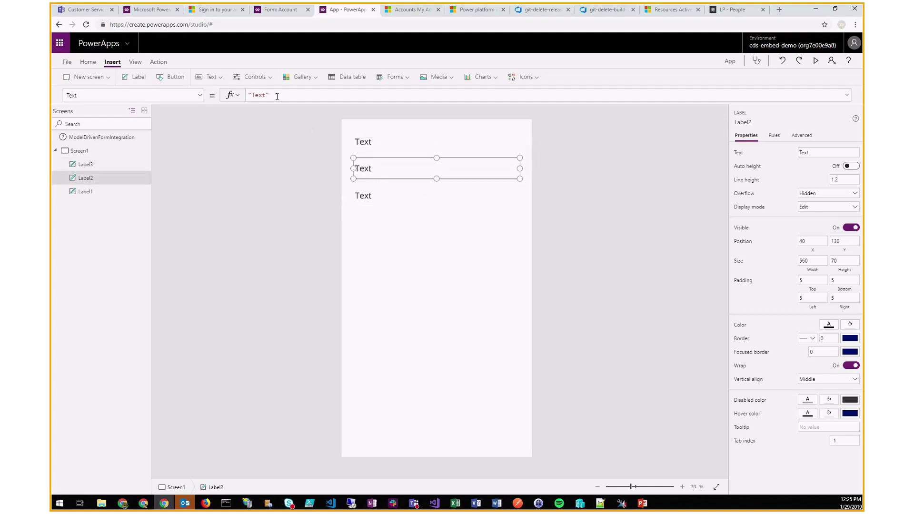
- Set the middle label's Text formula to First(ModelDrivenFormIntegration.Data).Name
{"action": "left_click_drag", "start_coordinate": [277, 97], "coordinate": [211, 95]}
{"action": "type", "text": "First("}
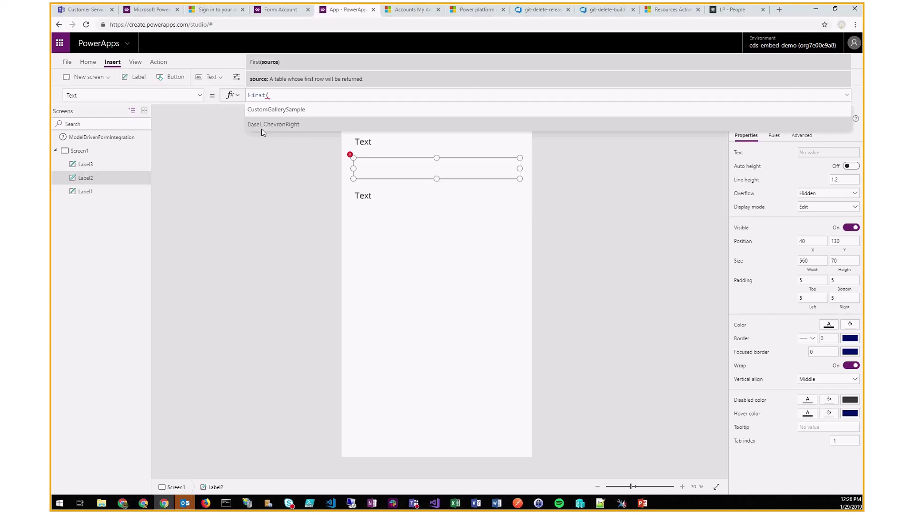
{"action": "type", "text": "Model"}
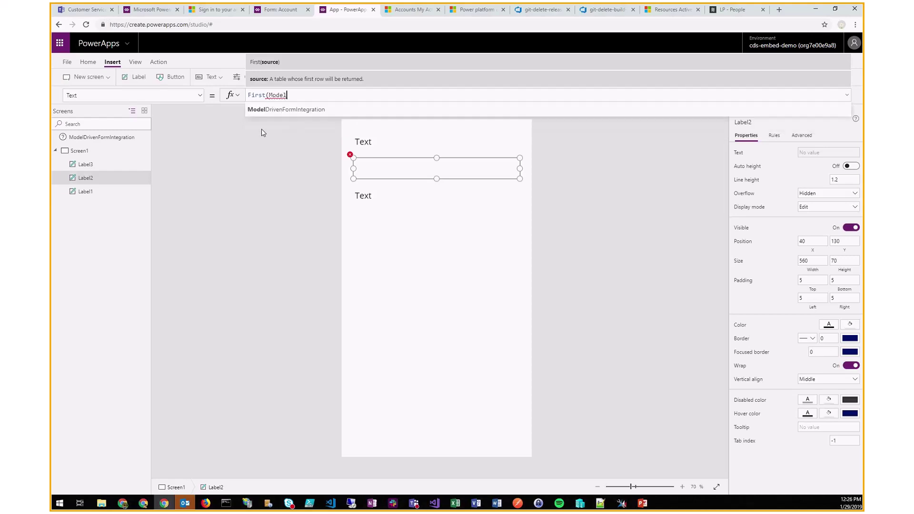
{"action": "key", "text": "Tab"}
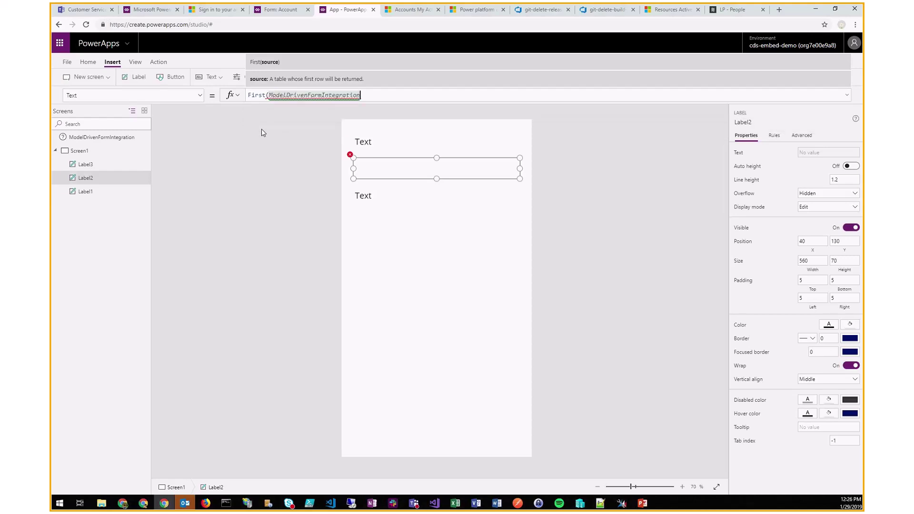
{"action": "type", "text": ".Data"}
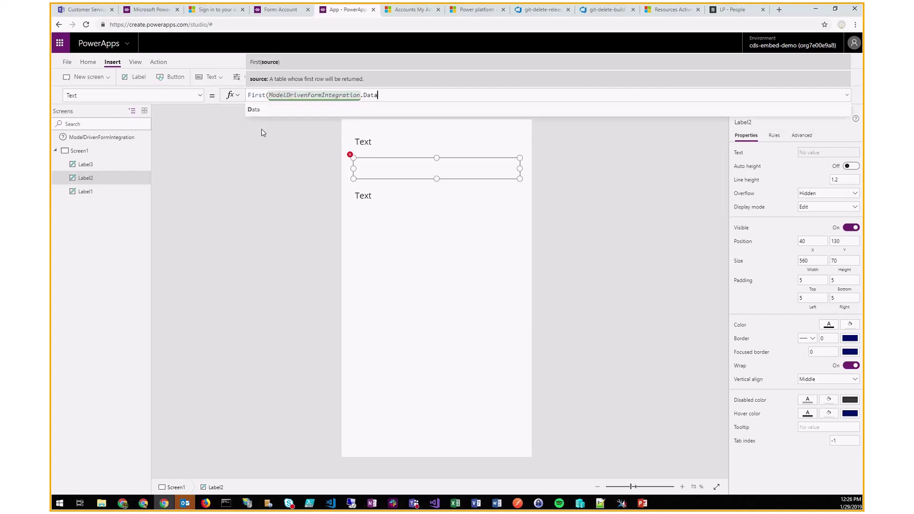
{"action": "type", "text": ").Account"}
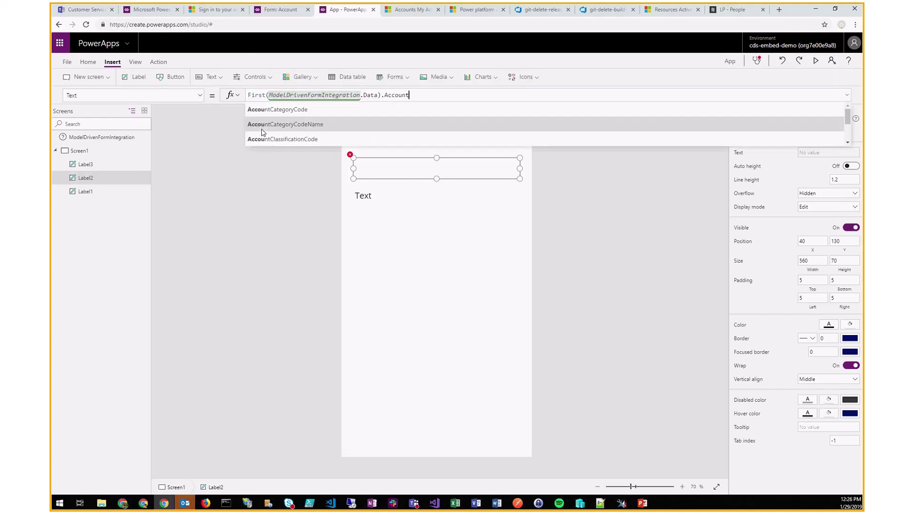
{"action": "key", "text": "Escape"}
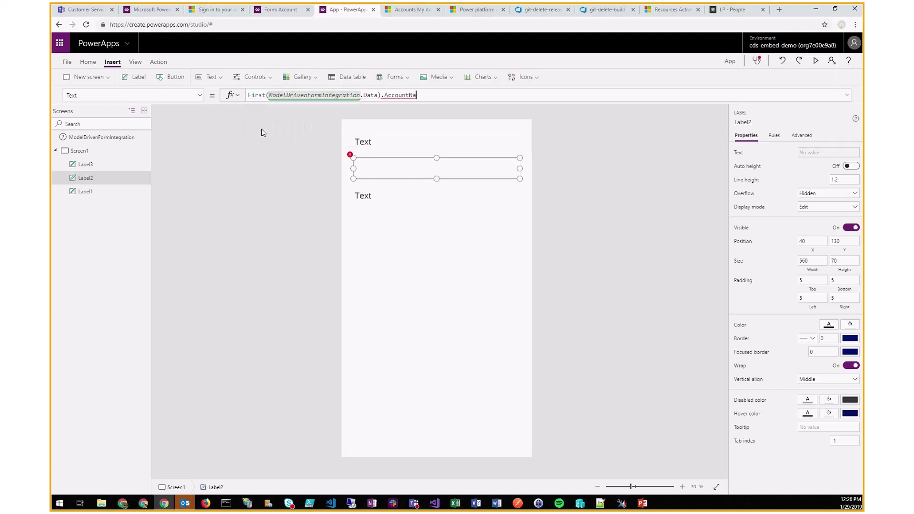
{"action": "key", "text": "BackSpace"}
{"action": "key", "text": "BackSpace"}
{"action": "key", "text": "BackSpace"}
{"action": "key", "text": "BackSpace"}
{"action": "key", "text": "BackSpace"}
{"action": "key", "text": "BackSpace"}
{"action": "key", "text": "BackSpace"}
{"action": "type", "text": "Name"}
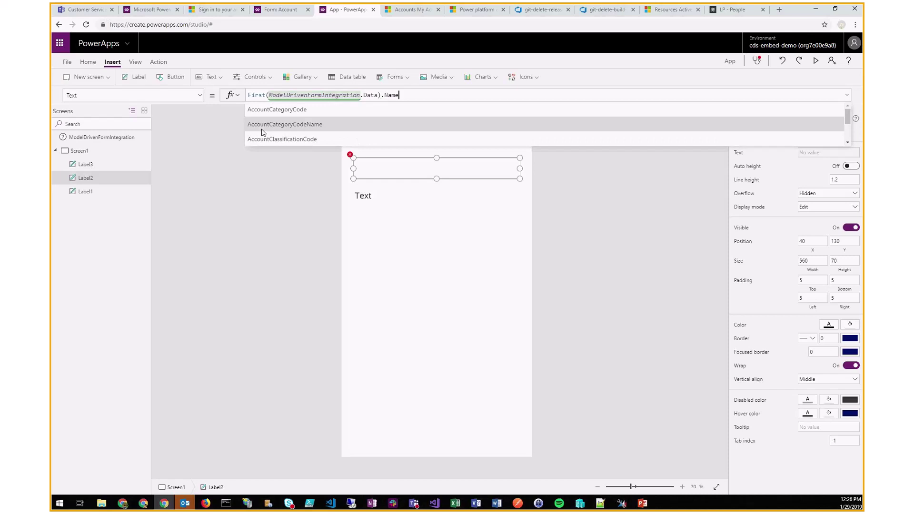
{"action": "key", "text": "Escape"}
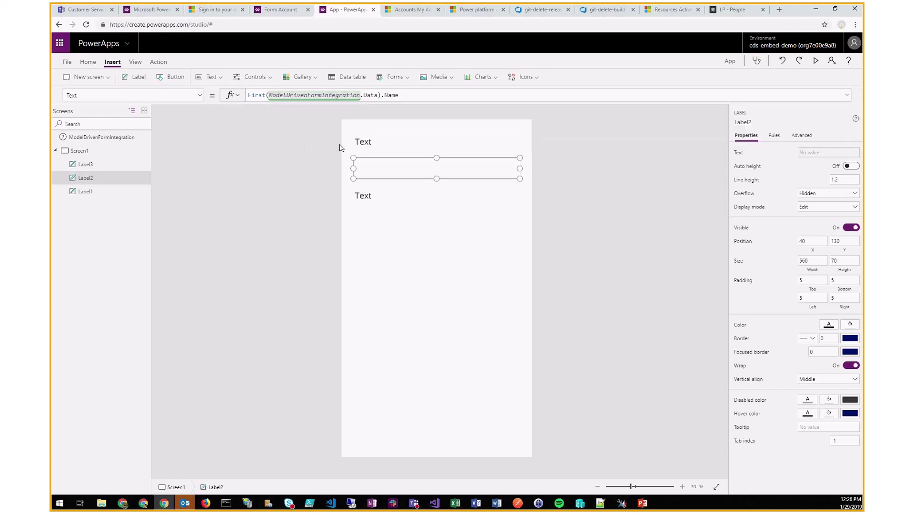
{"action": "left_click", "coordinate": [339, 148]}
{"action": "left_click", "coordinate": [373, 173]}
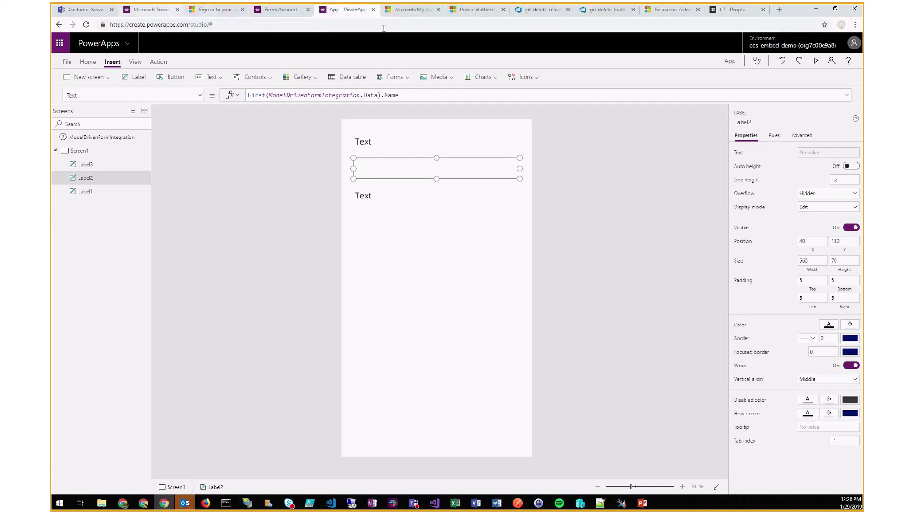
- Switch to the Account Model App in Dynamics 365, create an account named Sample Account and save it
{"action": "key", "text": "ctrl+Tab"}
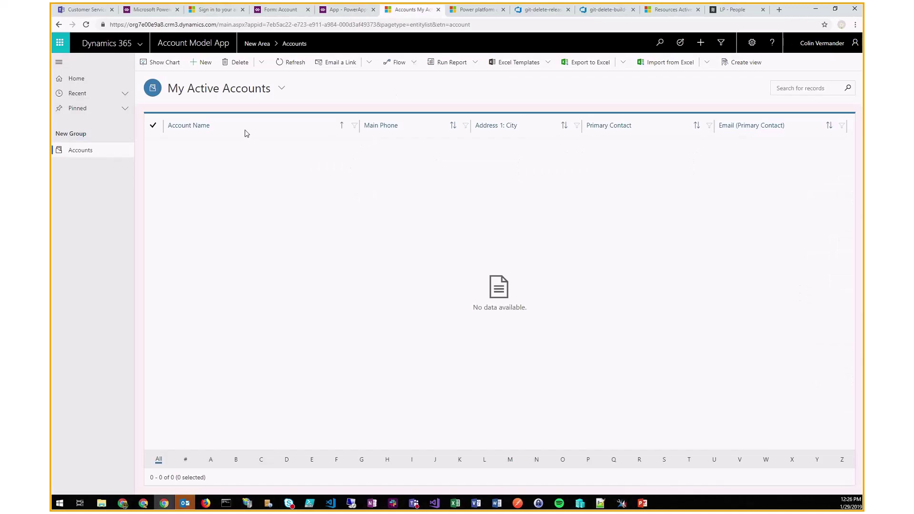
{"action": "left_click", "coordinate": [202, 65]}
{"action": "left_click", "coordinate": [234, 165]}
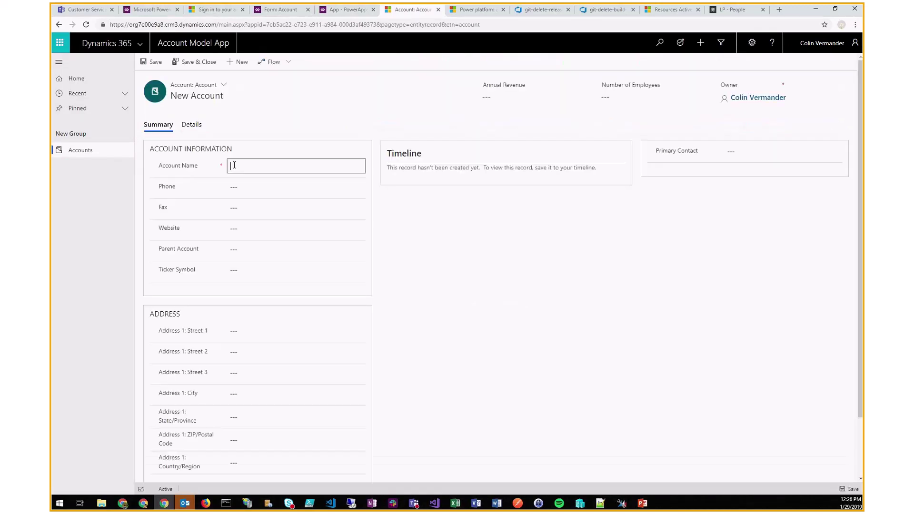
{"action": "type", "text": "Sample Account"}
{"action": "key", "text": "ctrl+s"}
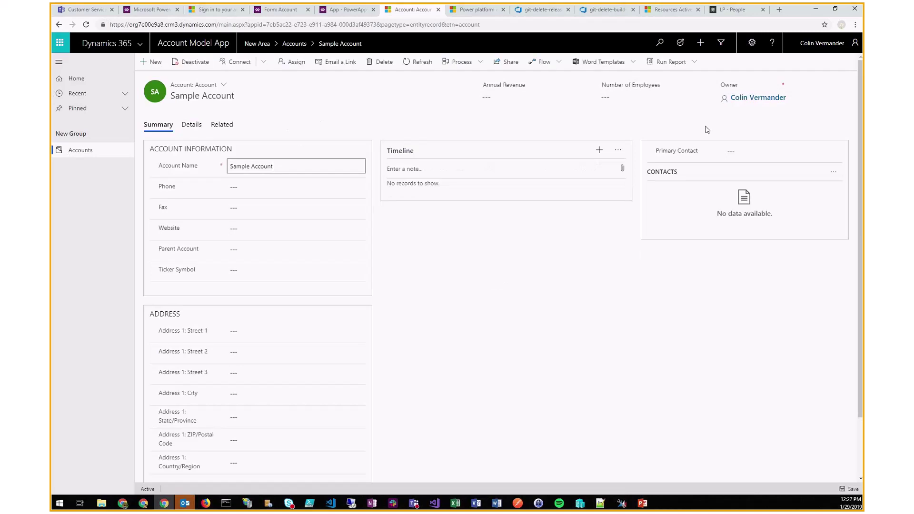
{"action": "left_click", "coordinate": [245, 189]}
{"action": "type", "text": "41"}
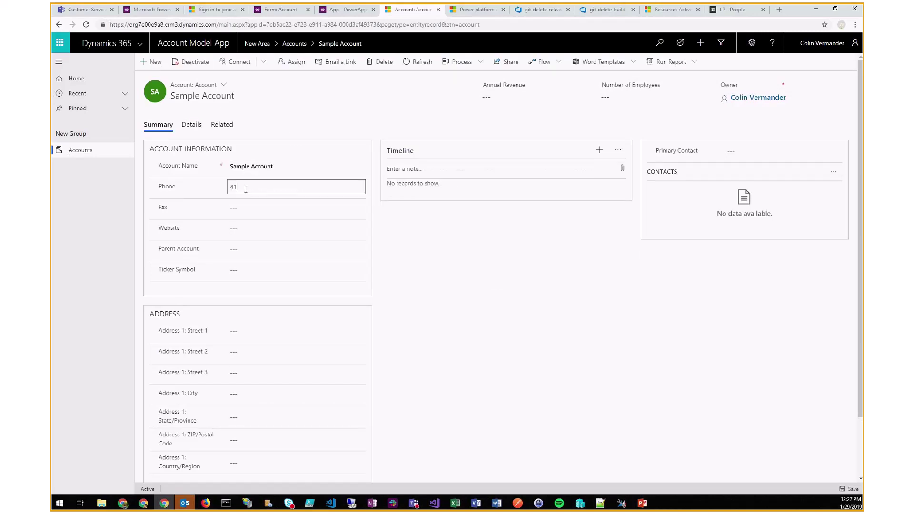
{"action": "type", "text": "65551234"}
{"action": "left_click", "coordinate": [247, 229]}
{"action": "type", "text": "x"}
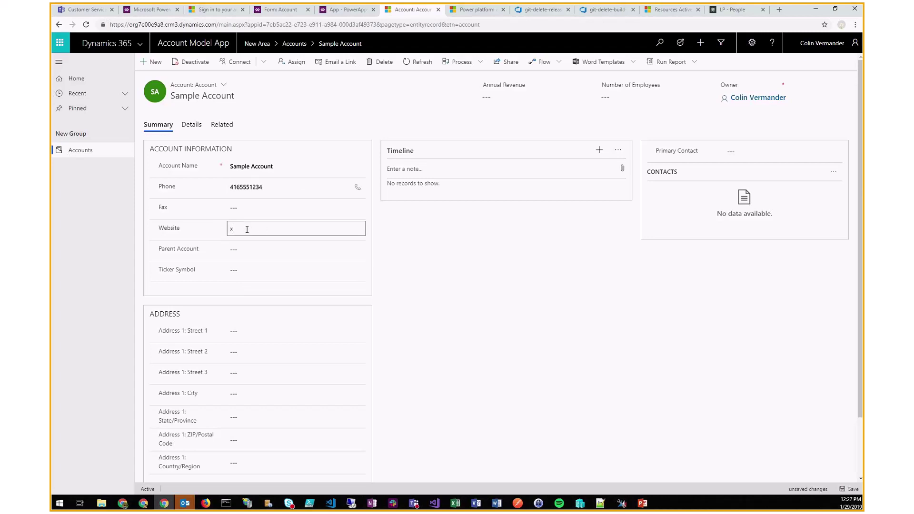
{"action": "type", "text": "rmvirtual.com"}
{"action": "key", "text": "ctrl+s"}
{"action": "left_click", "coordinate": [231, 229]}
{"action": "type", "text": "https://"}
{"action": "left_click_drag", "start_coordinate": [283, 229], "coordinate": [297, 230]}
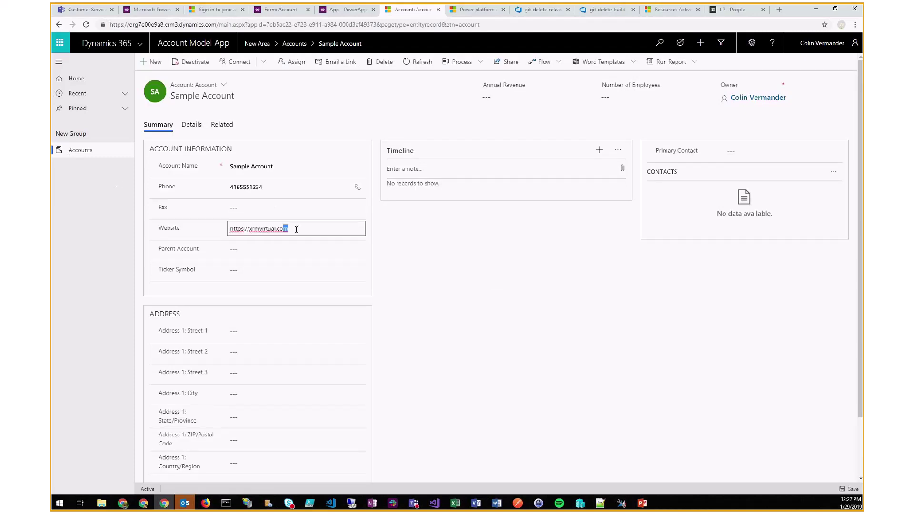
- Switch to PowerApps Studio and set the uppermost label's Text formula to First(ModelDrivenFormIntegration.Data).Telephone1
{"action": "left_click", "coordinate": [342, 11]}
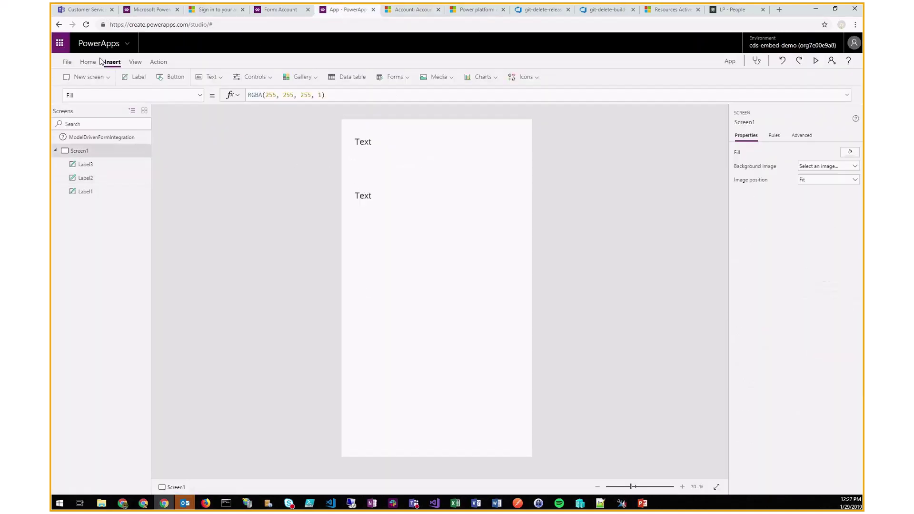
{"action": "left_click", "coordinate": [367, 144]}
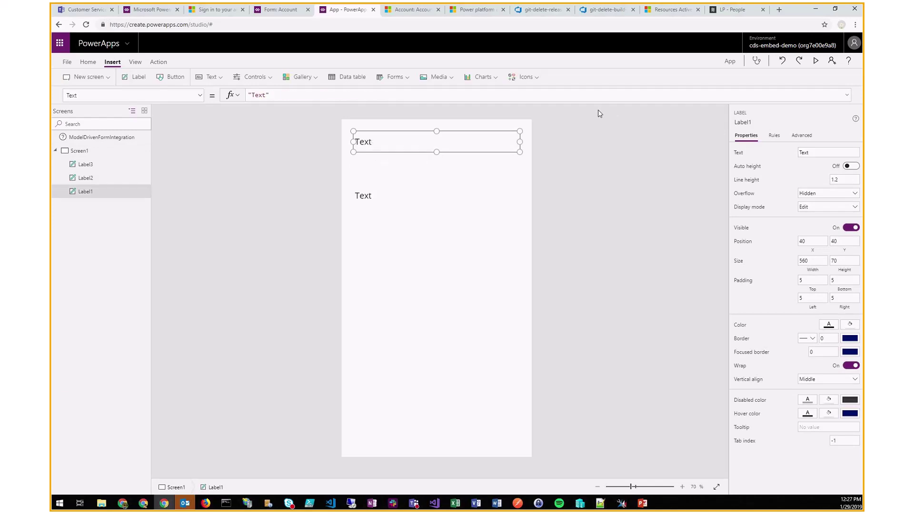
{"action": "triple_click", "coordinate": [270, 97]}
{"action": "key", "text": "BackSpace"}
{"action": "type", "text": "First(Mode"}
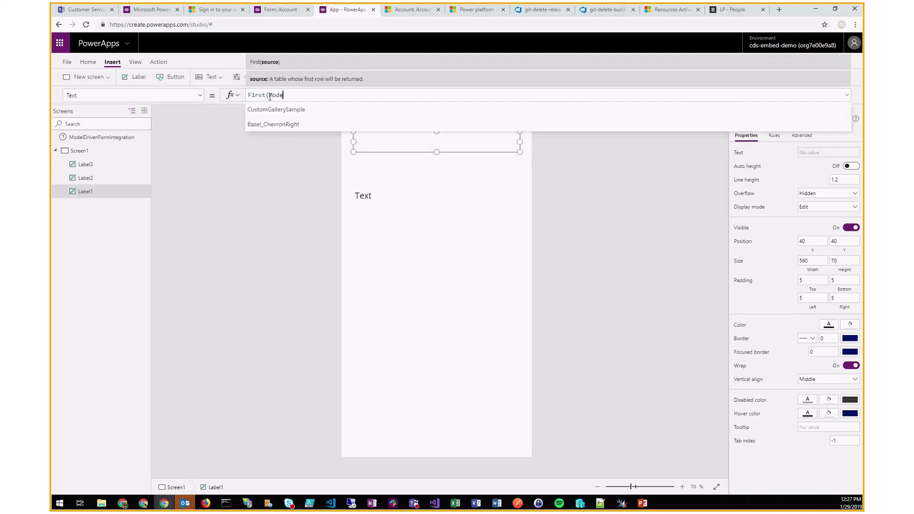
{"action": "type", "text": "lD"}
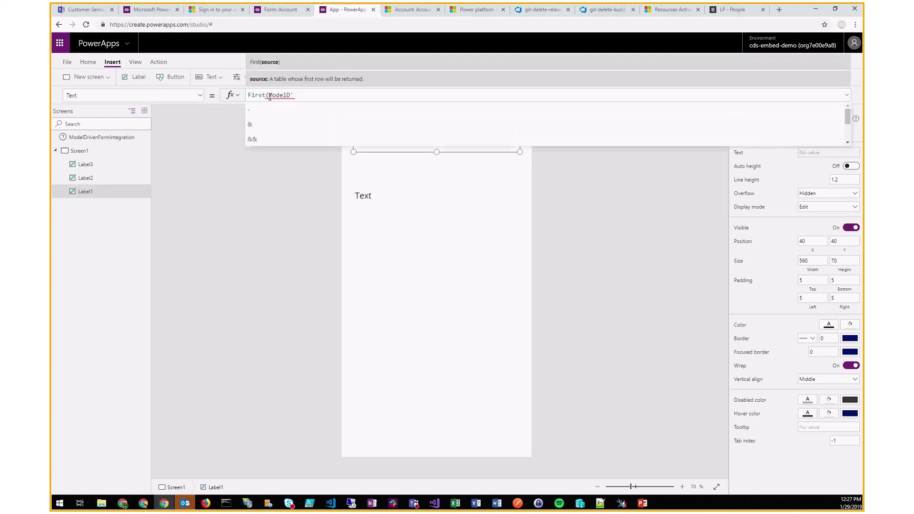
{"action": "type", "text": "rivenFormIntegration"}
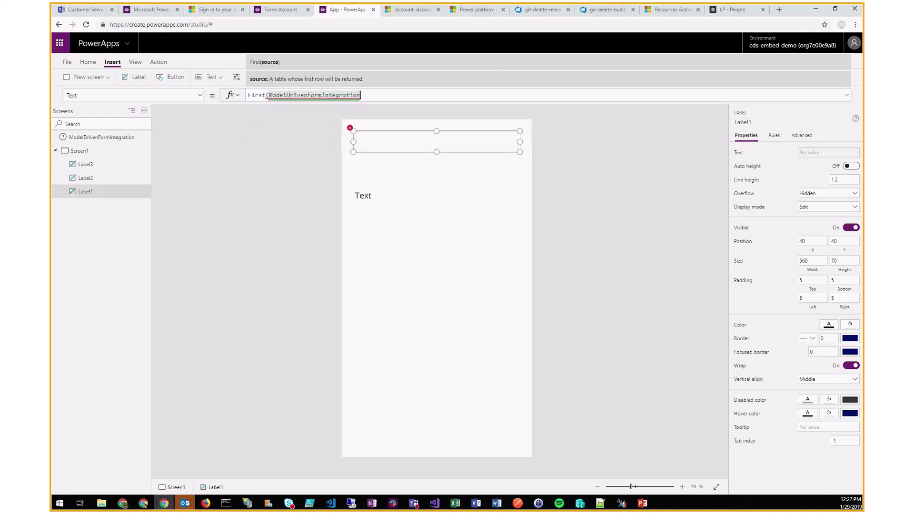
{"action": "type", "text": ".Data)."}
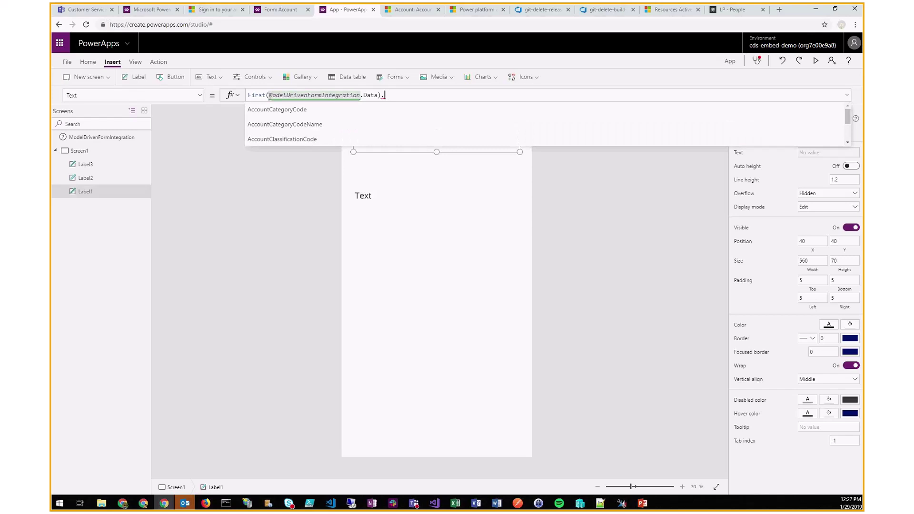
{"action": "type", "text": "Tele"}
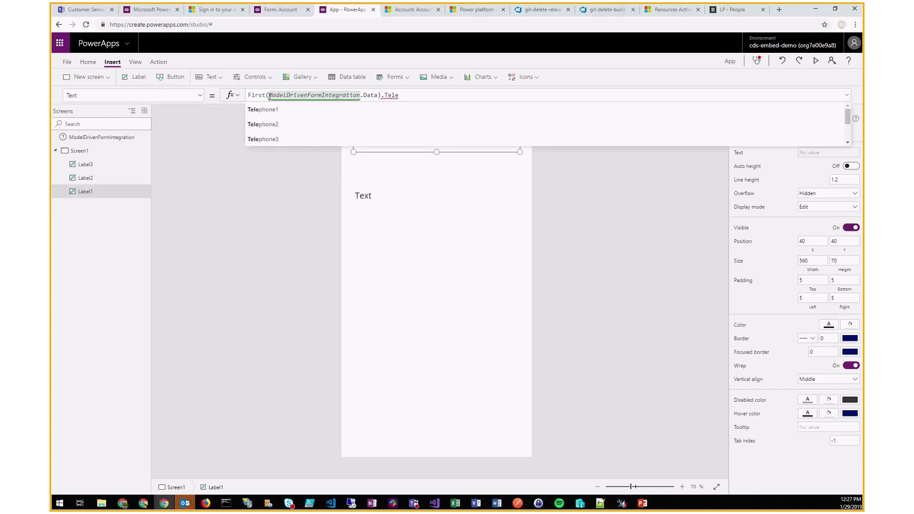
{"action": "left_click", "coordinate": [291, 113]}
{"action": "left_click", "coordinate": [320, 169]}
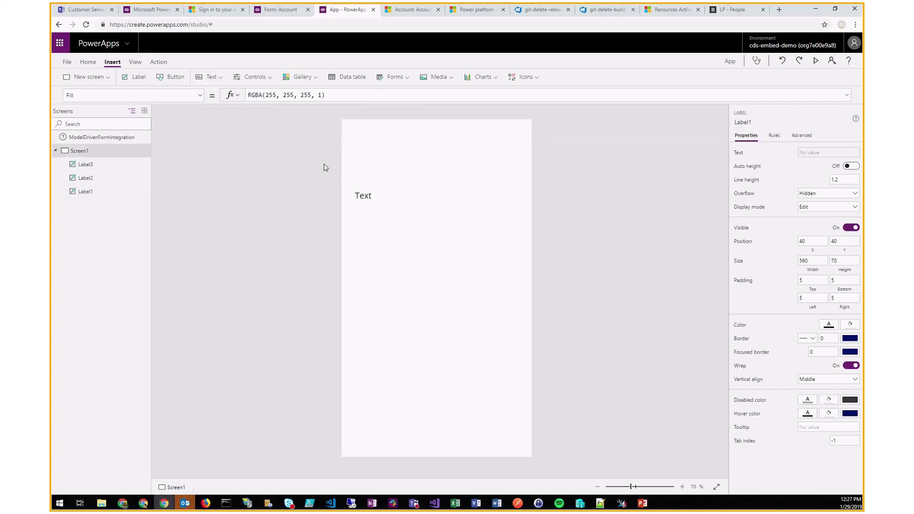
- Save the canvas app to the cloud under the name Simple View
{"action": "left_click", "coordinate": [372, 184]}
{"action": "key", "text": "ctrl+s"}
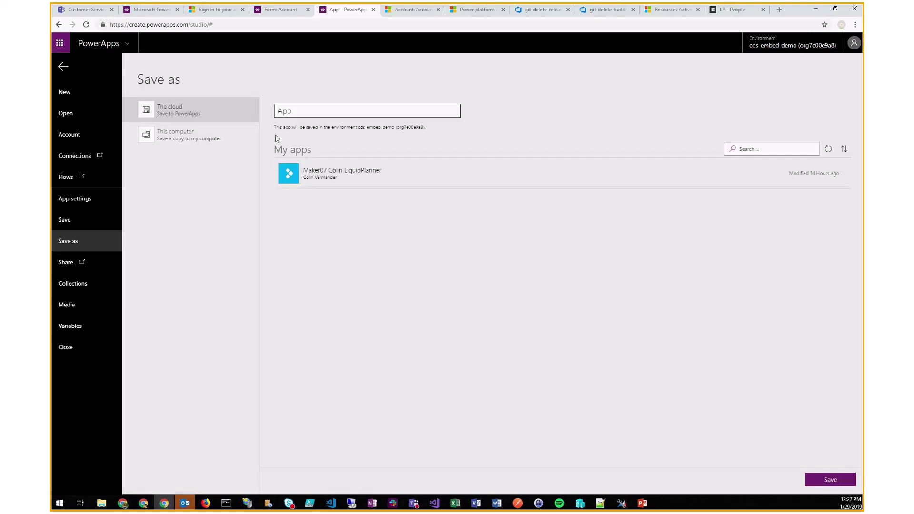
{"action": "left_click", "coordinate": [307, 113]}
{"action": "type", "text": "Simp"}
{"action": "key", "text": "BackSpace"}
{"action": "key", "text": "BackSpace"}
{"action": "key", "text": "BackSpace"}
{"action": "key", "text": "BackSpace"}
{"action": "key", "text": "BackSpace"}
{"action": "key", "text": "BackSpace"}
{"action": "key", "text": "BackSpace"}
{"action": "key", "text": "BackSpace"}
{"action": "type", "text": "Simple View"}
{"action": "left_click", "coordinate": [829, 480]}
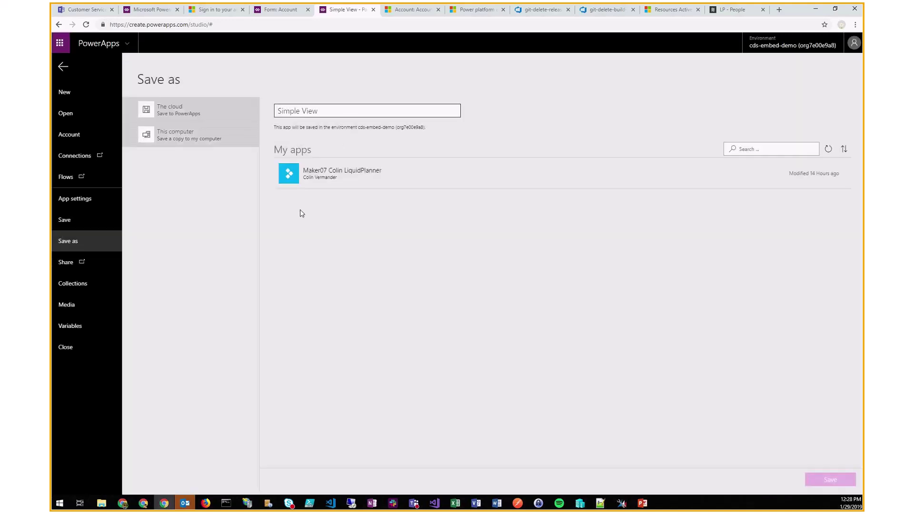
- Review the canvas control's properties on the Account form, the Simple View app settings and the Sample Account record
{"action": "left_click", "coordinate": [280, 11]}
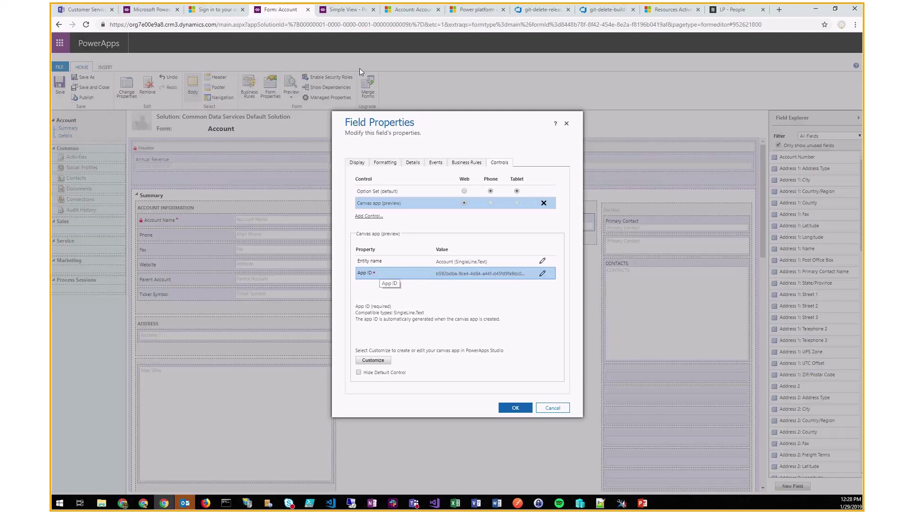
{"action": "left_click", "coordinate": [341, 11]}
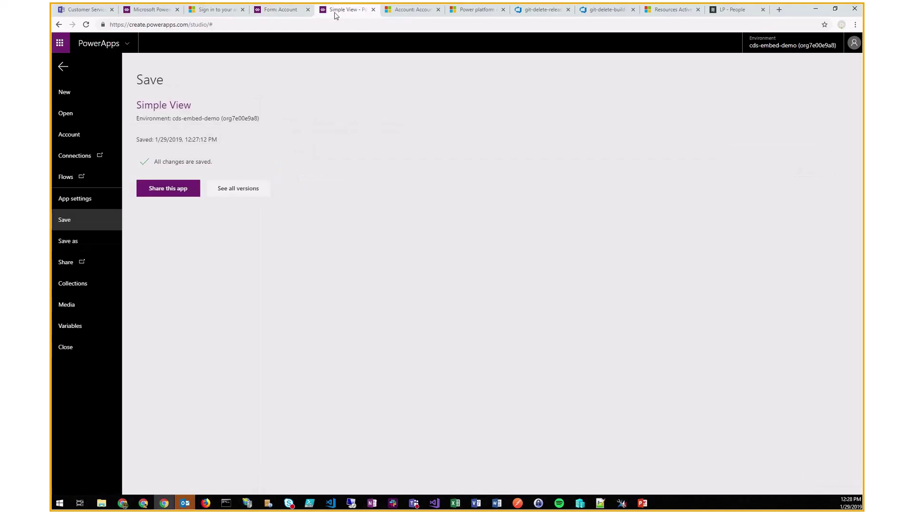
{"action": "left_click", "coordinate": [89, 202]}
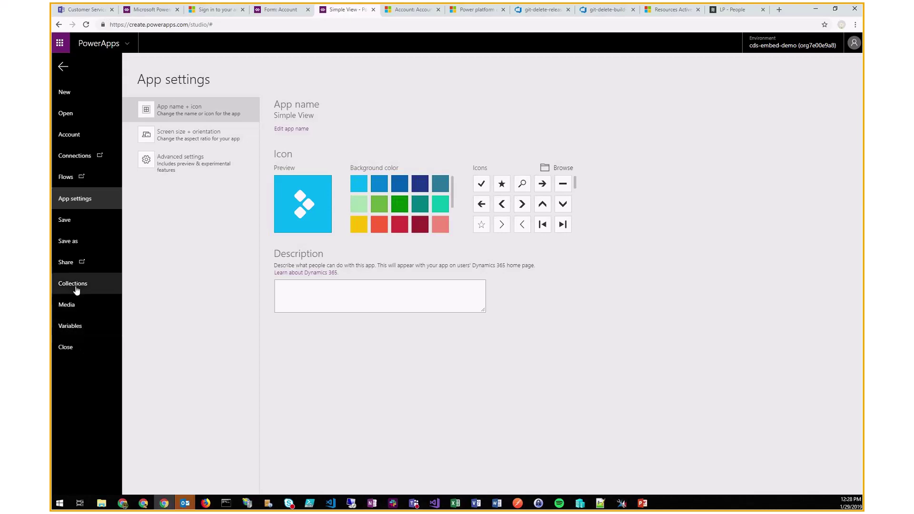
{"action": "left_click", "coordinate": [63, 66]}
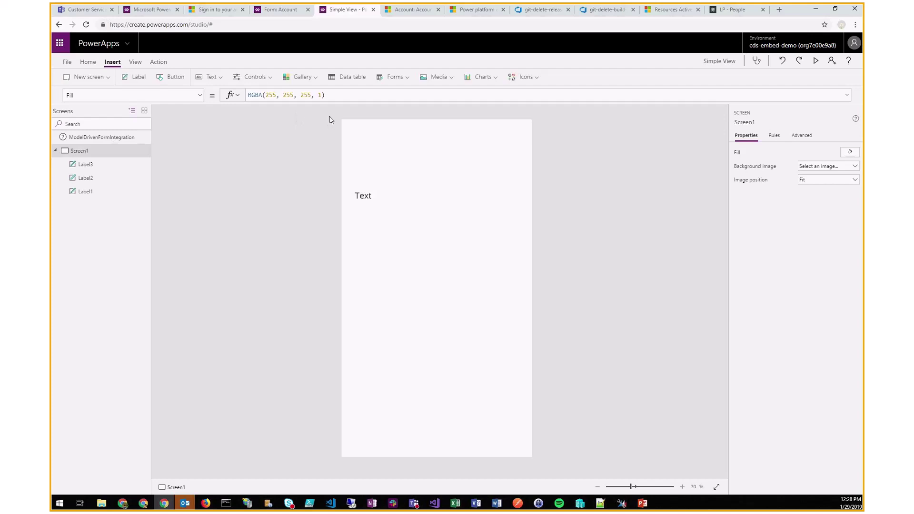
{"action": "left_click", "coordinate": [400, 11]}
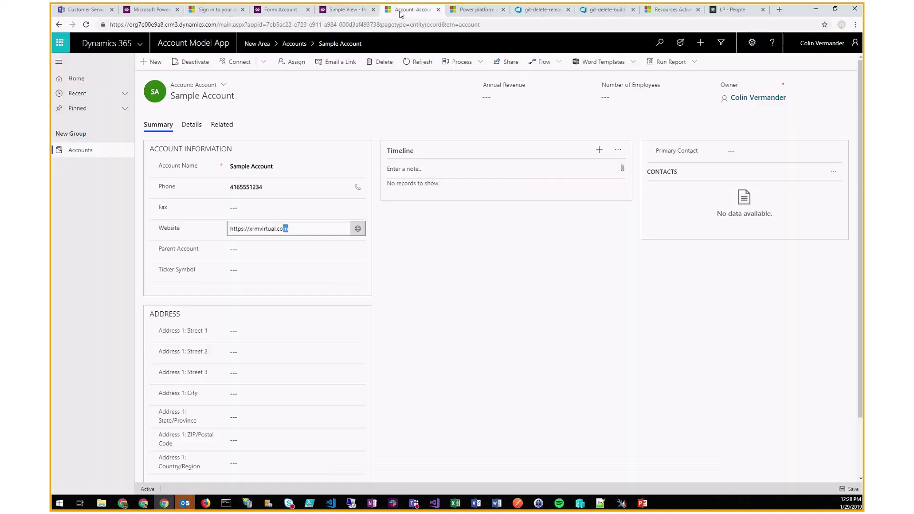
{"action": "left_click", "coordinate": [339, 10]}
- In the Account form editor, hide the Account Rating field's label on the form, then save and publish the form
{"action": "left_click", "coordinate": [284, 10]}
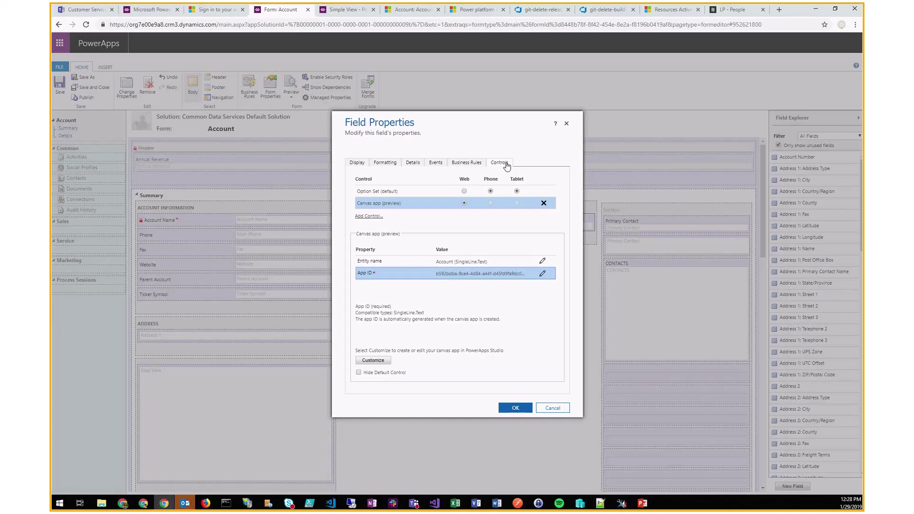
{"action": "left_click", "coordinate": [360, 163]}
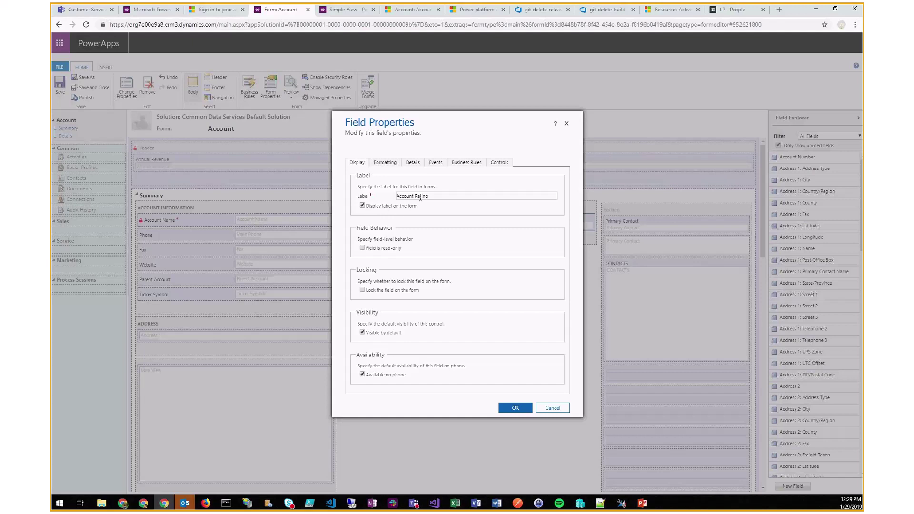
{"action": "left_click", "coordinate": [396, 195]}
{"action": "left_click", "coordinate": [394, 183]}
{"action": "left_click", "coordinate": [393, 206]}
{"action": "left_click", "coordinate": [518, 408]}
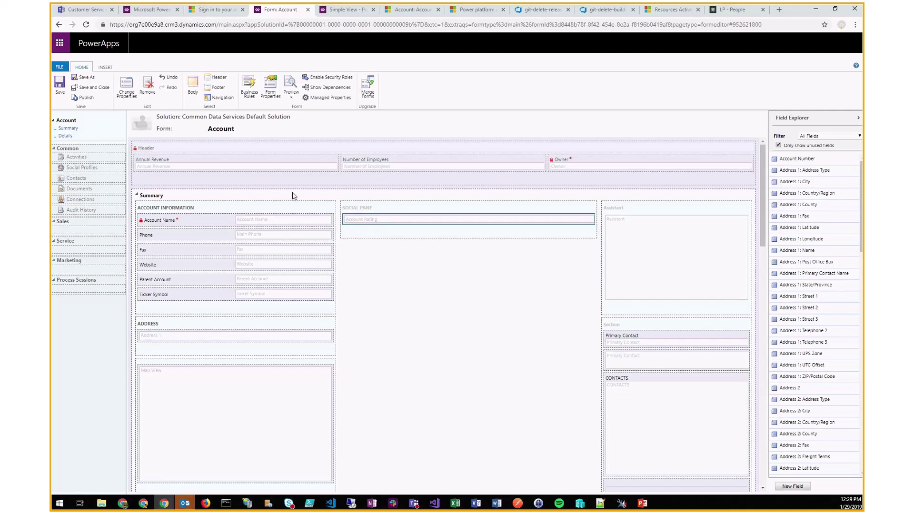
{"action": "left_click", "coordinate": [59, 86]}
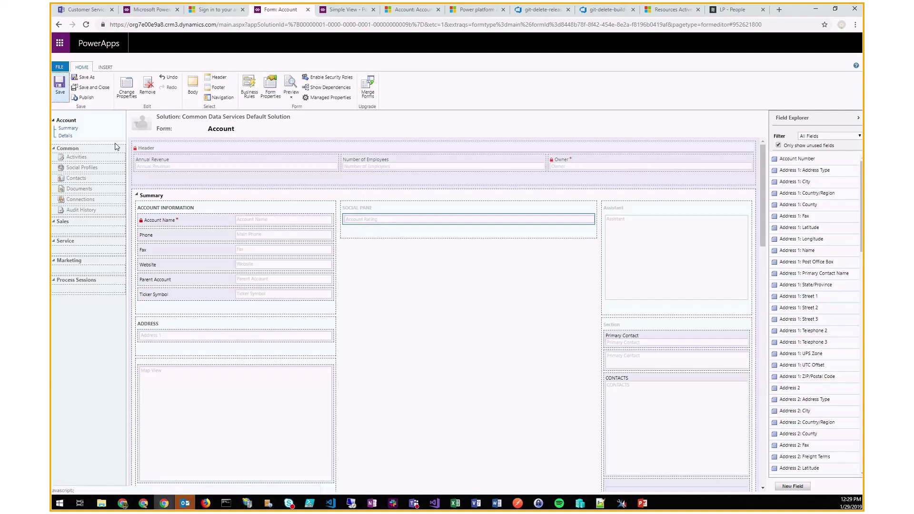
{"action": "left_click", "coordinate": [86, 99]}
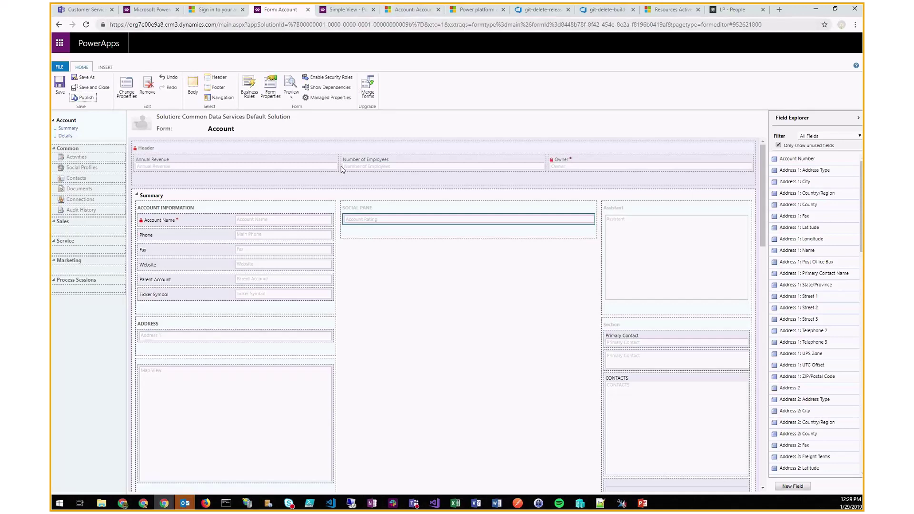
- Switch to the Account Model App, reload it and open the Sample Account record from the Accounts list
{"action": "left_click", "coordinate": [412, 9]}
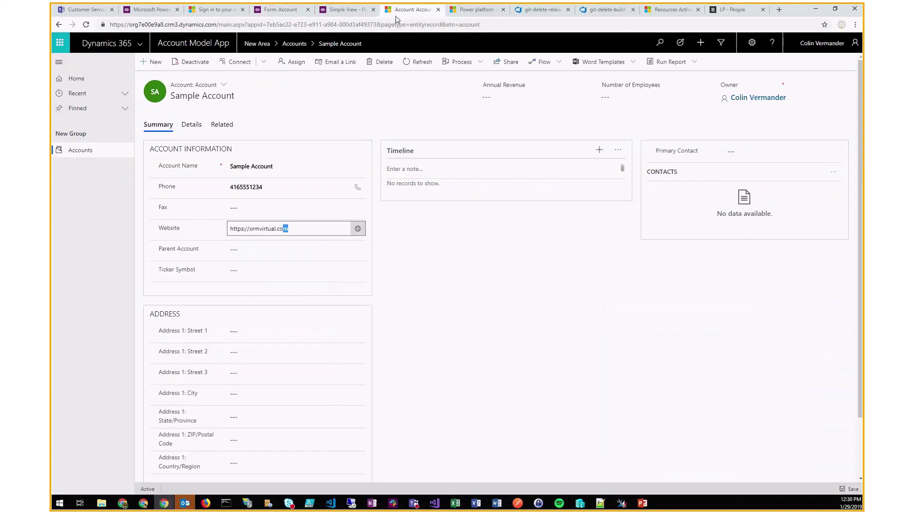
{"action": "key", "text": "F5"}
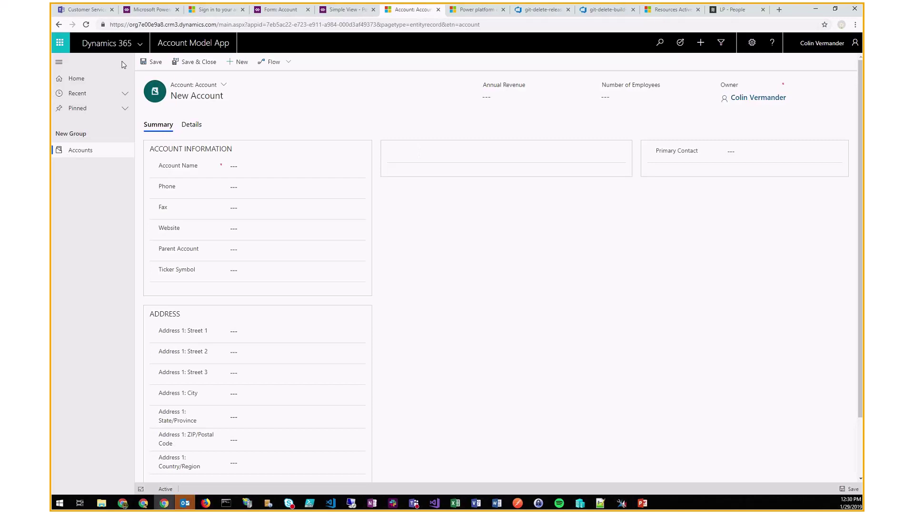
{"action": "left_click", "coordinate": [76, 151]}
{"action": "left_click", "coordinate": [192, 149]}
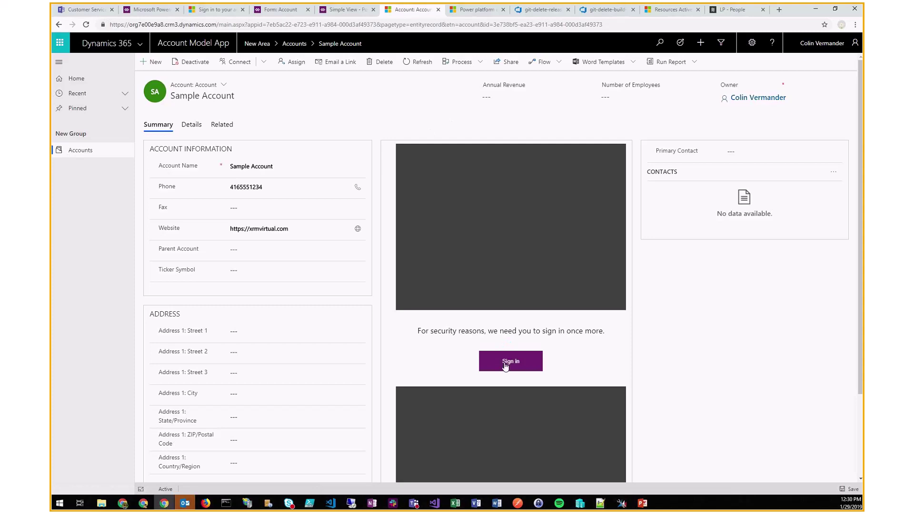
- Sign in to the canvas app embedded in the Sample Account form
{"action": "left_click", "coordinate": [504, 364]}
{"action": "left_click", "coordinate": [98, 209]}
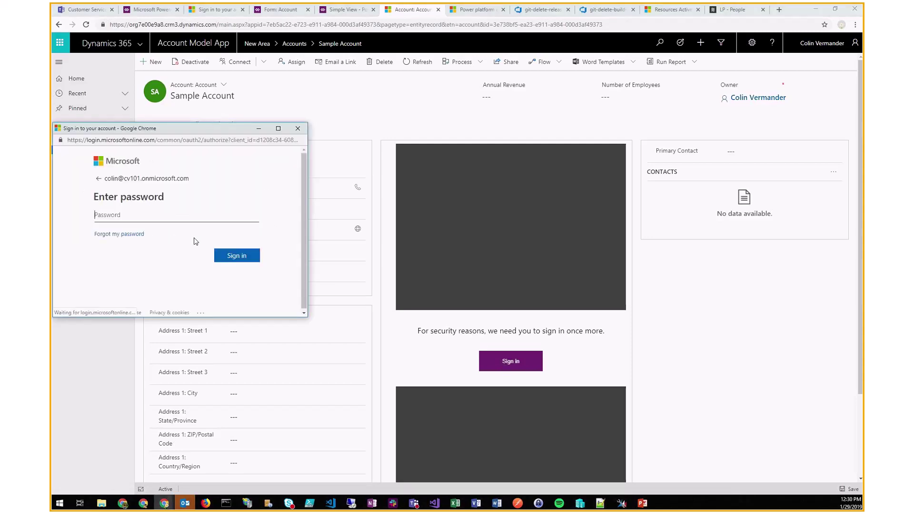
{"action": "left_click", "coordinate": [249, 259]}
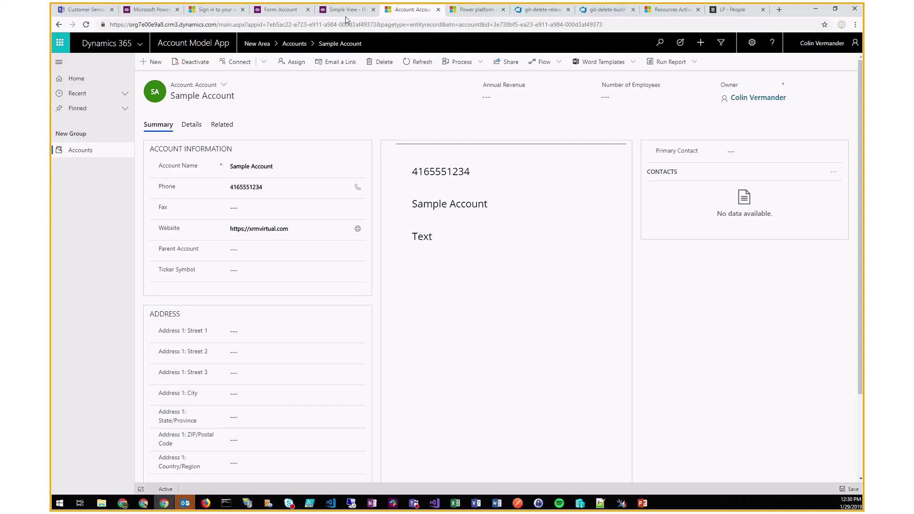
- Close the Simple View studio session and reopen the app for customization from the Account Rating field's Canvas app control
{"action": "left_click", "coordinate": [345, 12]}
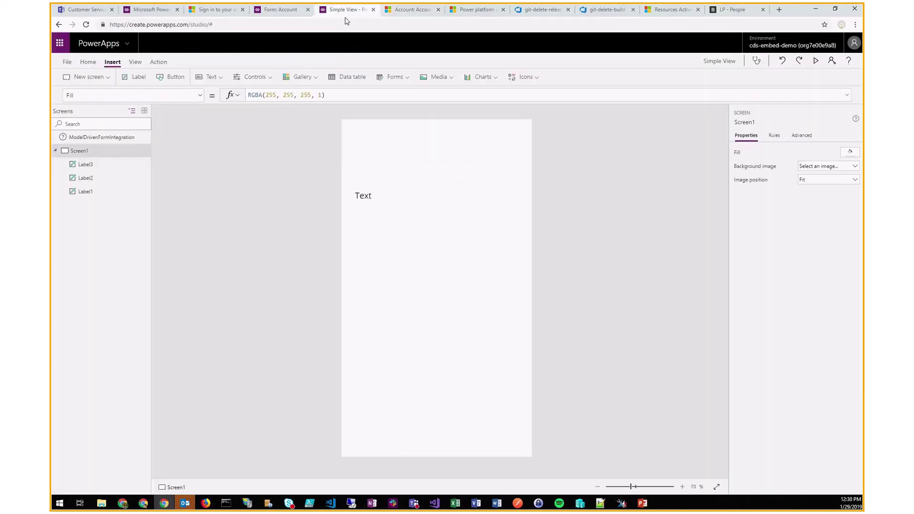
{"action": "left_click", "coordinate": [373, 9]}
{"action": "left_click", "coordinate": [504, 73]}
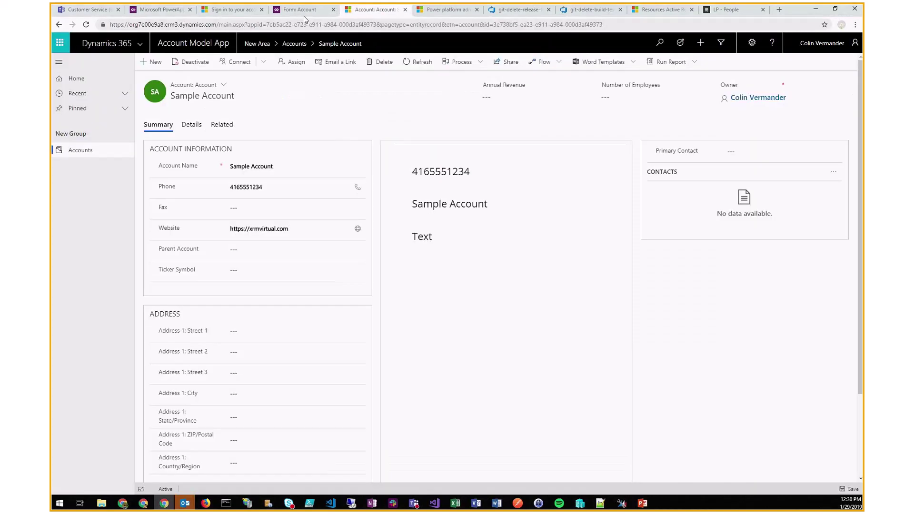
{"action": "left_click", "coordinate": [310, 11]}
{"action": "double_click", "coordinate": [416, 219]}
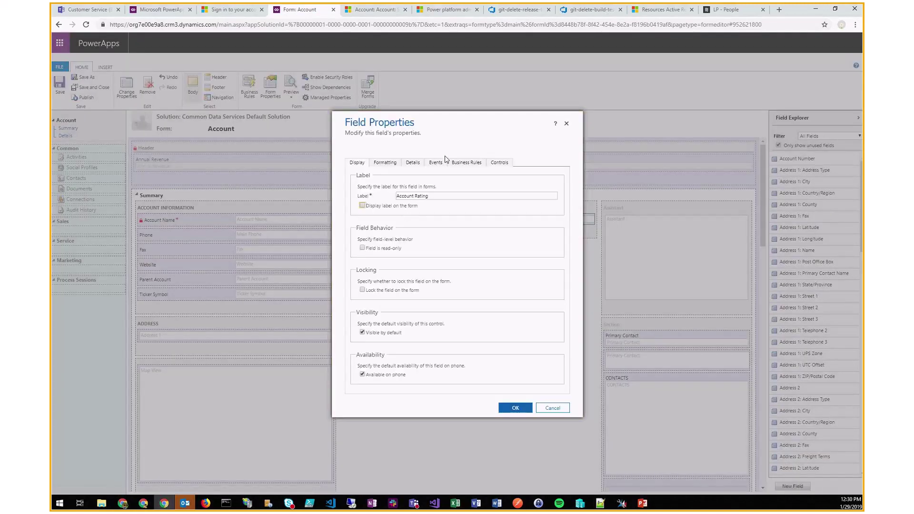
{"action": "left_click", "coordinate": [499, 163]}
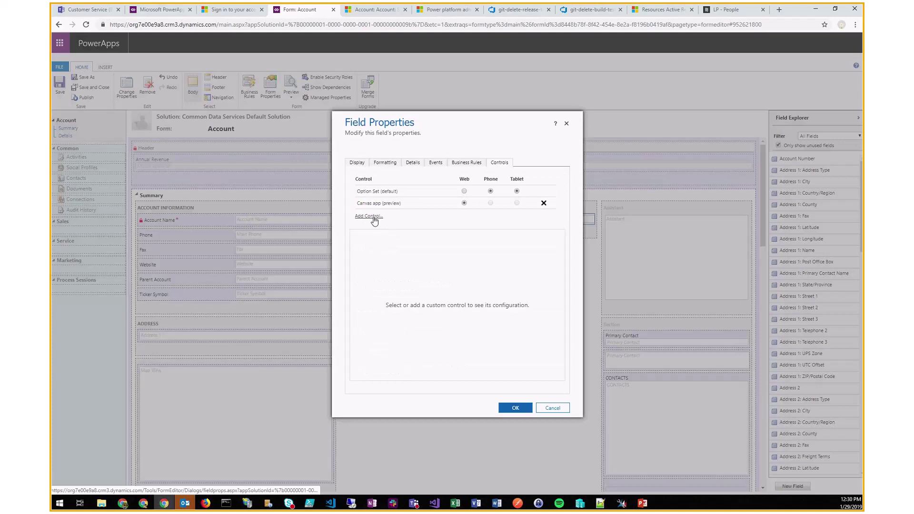
{"action": "left_click", "coordinate": [376, 203]}
{"action": "left_click", "coordinate": [373, 360]}
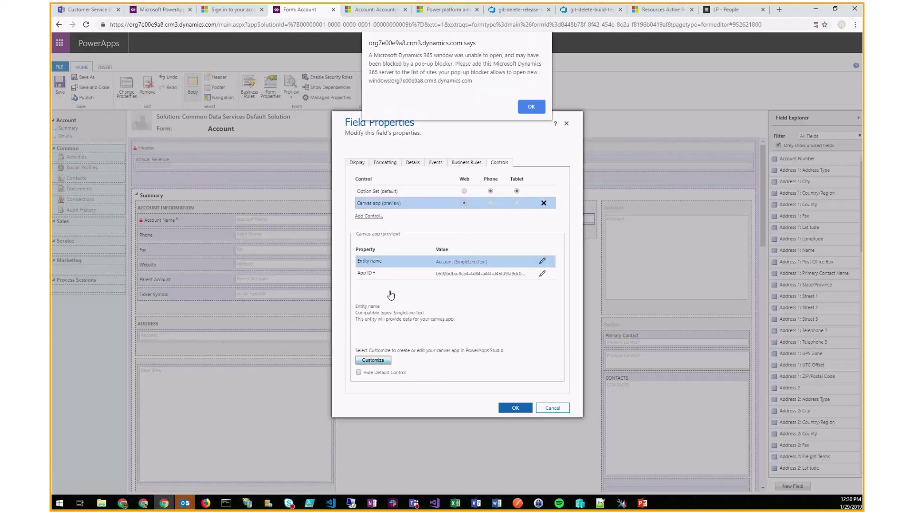
{"action": "key", "text": "Return"}
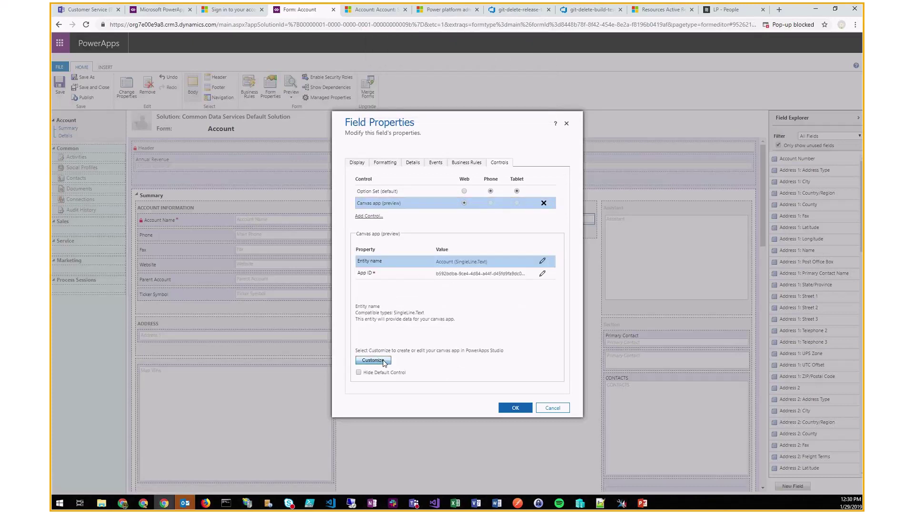
{"action": "left_click", "coordinate": [384, 363]}
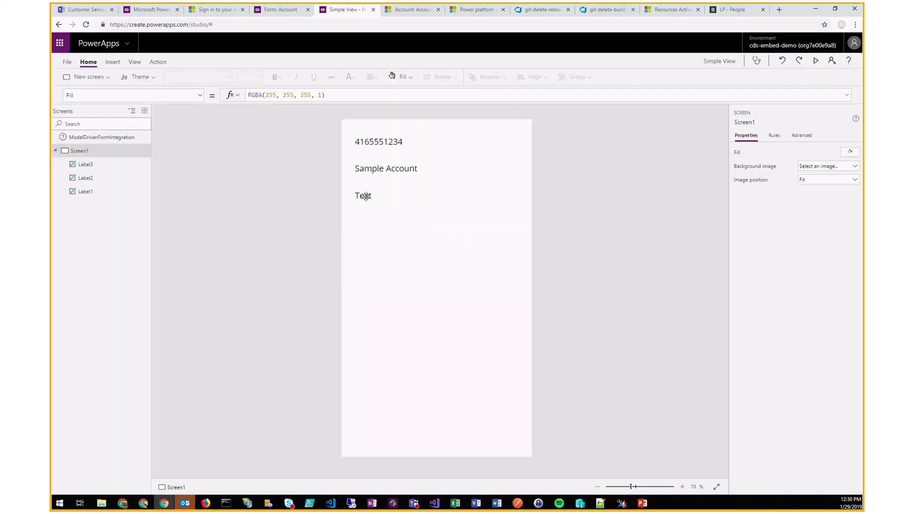
- Set the third label's text formula to First(ModelDrivenFormIntegration.Data).WebSiteURL and save the app
{"action": "left_click", "coordinate": [365, 195]}
{"action": "triple_click", "coordinate": [289, 92]}
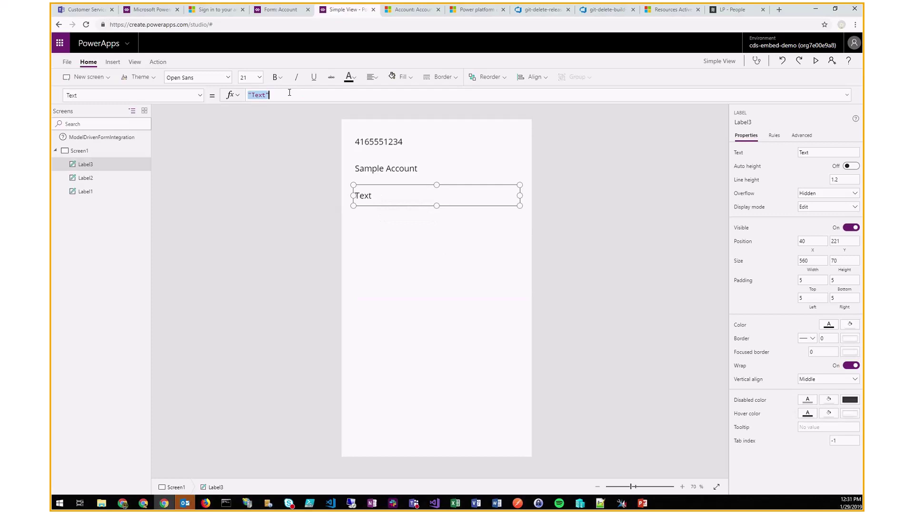
{"action": "type", "text": "First(M"}
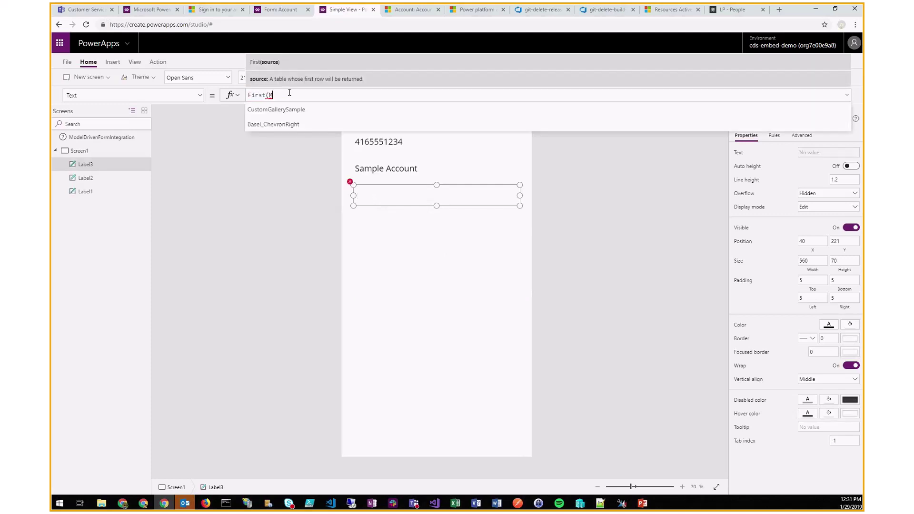
{"action": "type", "text": "odel"}
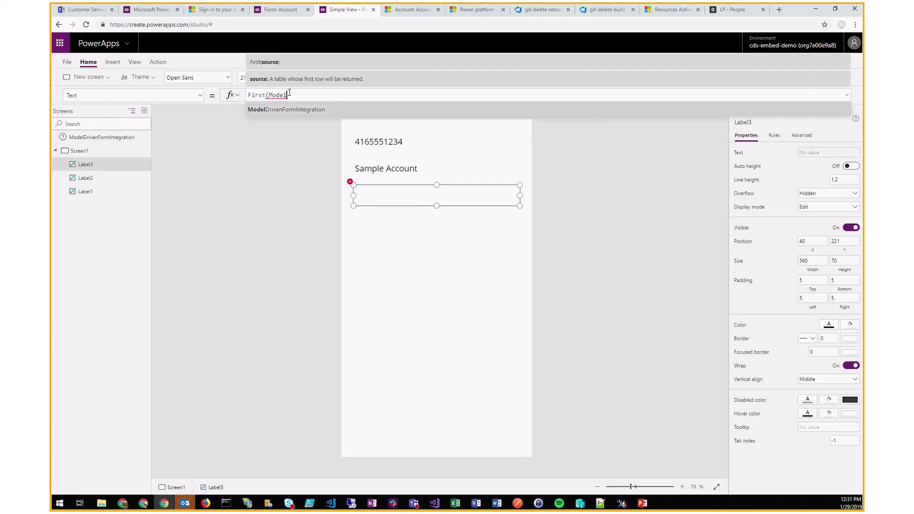
{"action": "key", "text": "Tab"}
{"action": "type", "text": ".Data "}
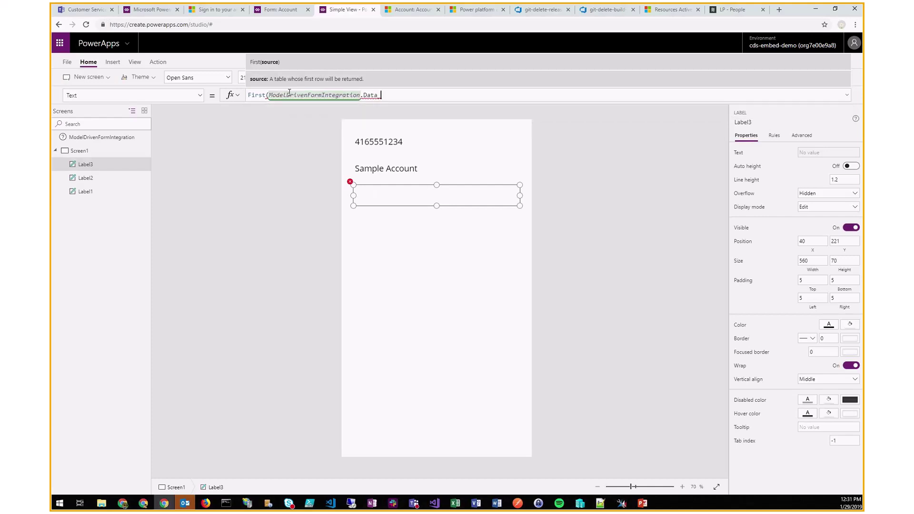
{"action": "type", "text": ").web"}
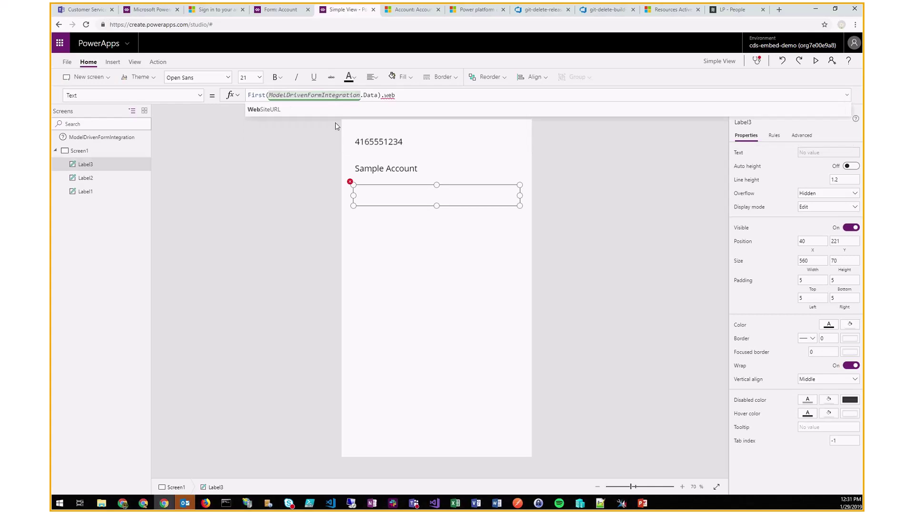
{"action": "key", "text": "Tab"}
{"action": "left_click", "coordinate": [411, 215]}
{"action": "left_click", "coordinate": [374, 198]}
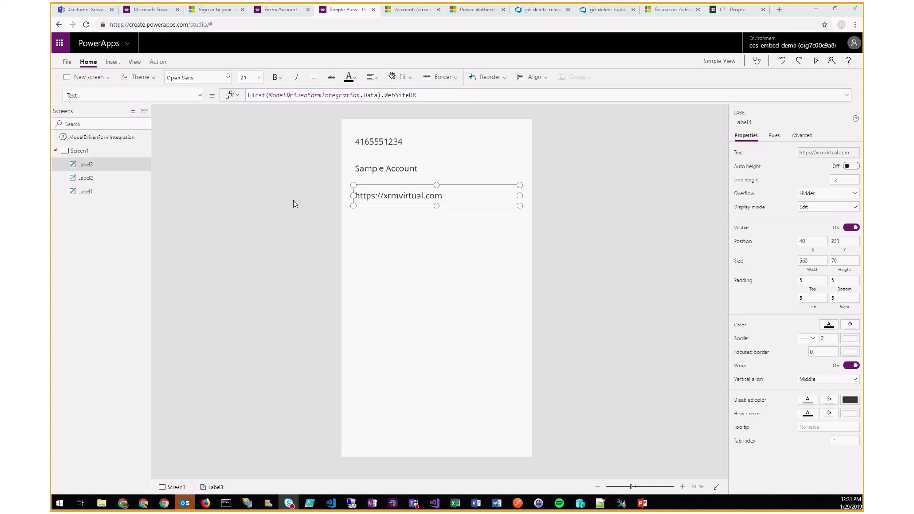
{"action": "left_click", "coordinate": [288, 173]}
{"action": "key", "text": "ctrl+s"}
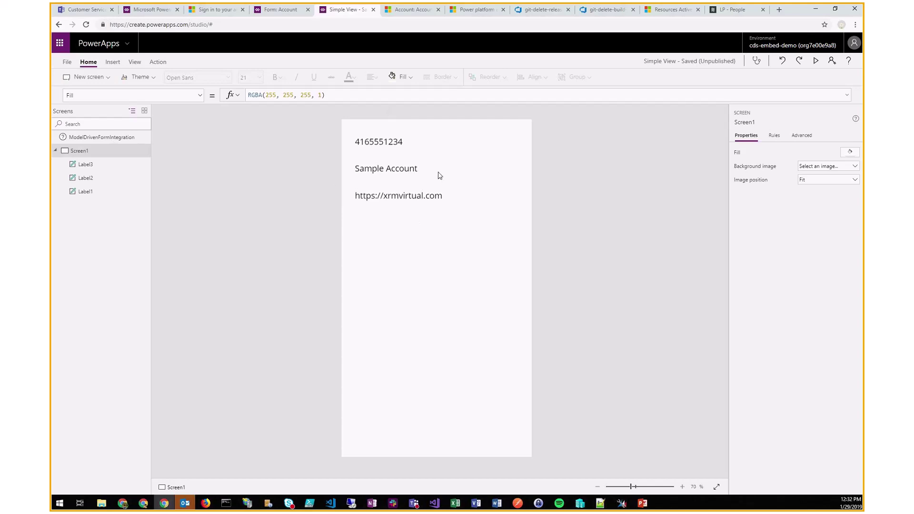
- Move the account name label lower, resize the website label to 271 wide at X 329, Y 471, and save the app
{"action": "left_click", "coordinate": [112, 62]}
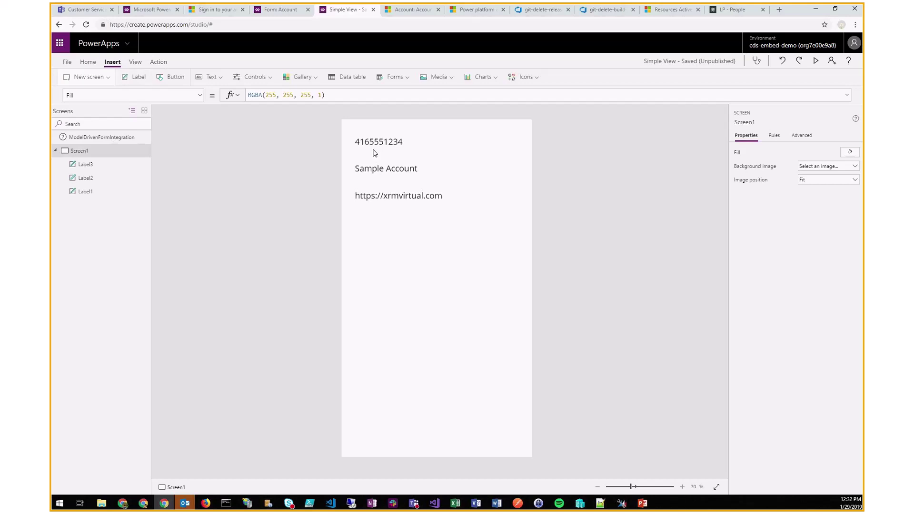
{"action": "left_click", "coordinate": [380, 169]}
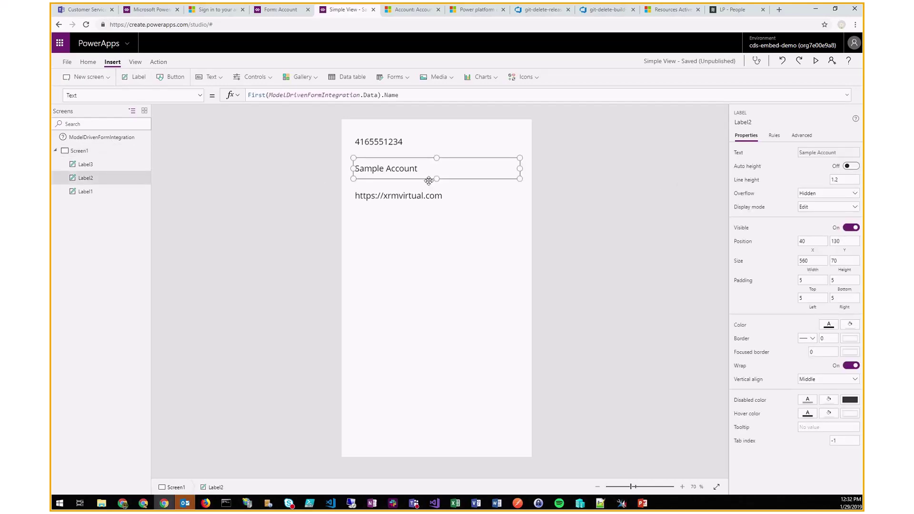
{"action": "left_click_drag", "start_coordinate": [424, 179], "coordinate": [434, 236]}
{"action": "left_click", "coordinate": [445, 195]}
{"action": "left_click_drag", "start_coordinate": [520, 195], "coordinate": [488, 264]}
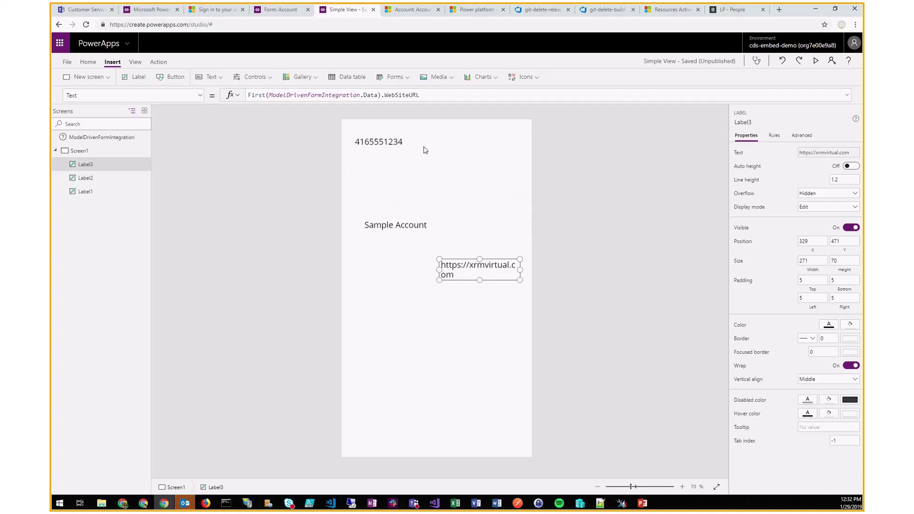
{"action": "left_click", "coordinate": [423, 146]}
{"action": "left_click", "coordinate": [272, 184]}
{"action": "key", "text": "ctrl+s"}
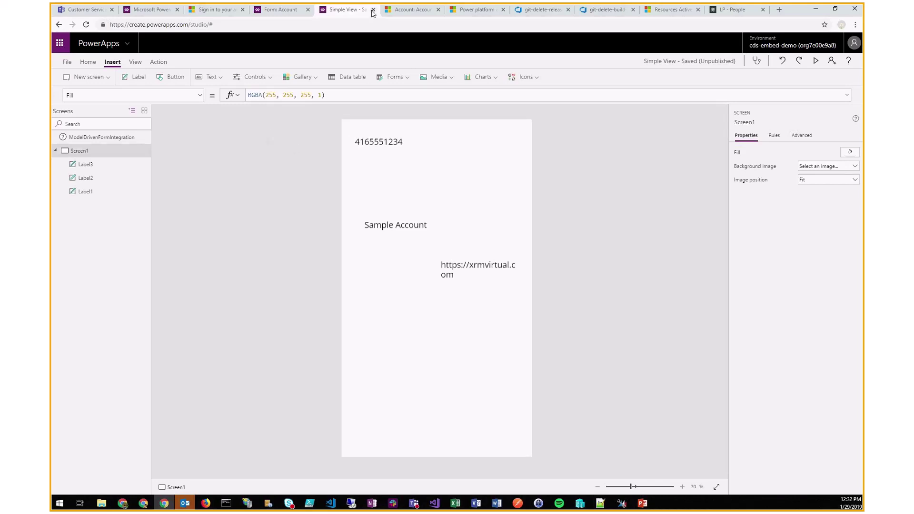
- Publish the saved version of the Simple View app
{"action": "left_click", "coordinate": [67, 63]}
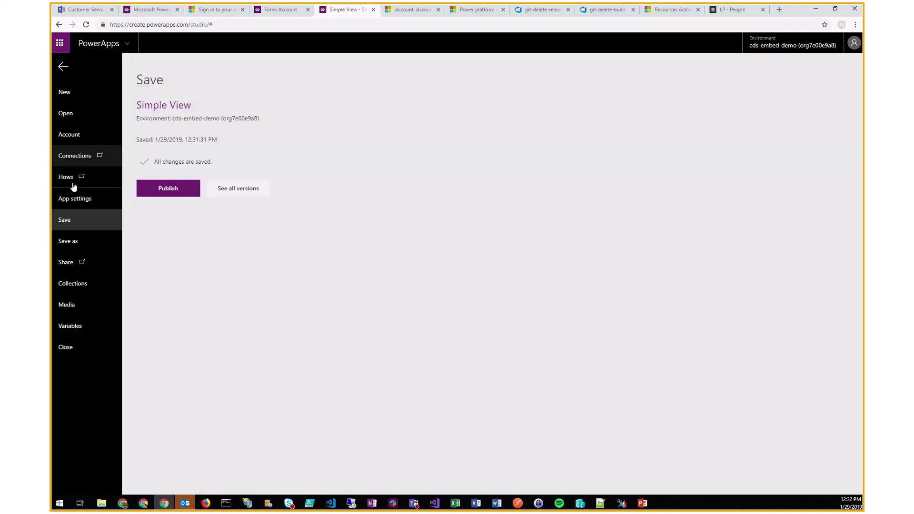
{"action": "left_click", "coordinate": [175, 179]}
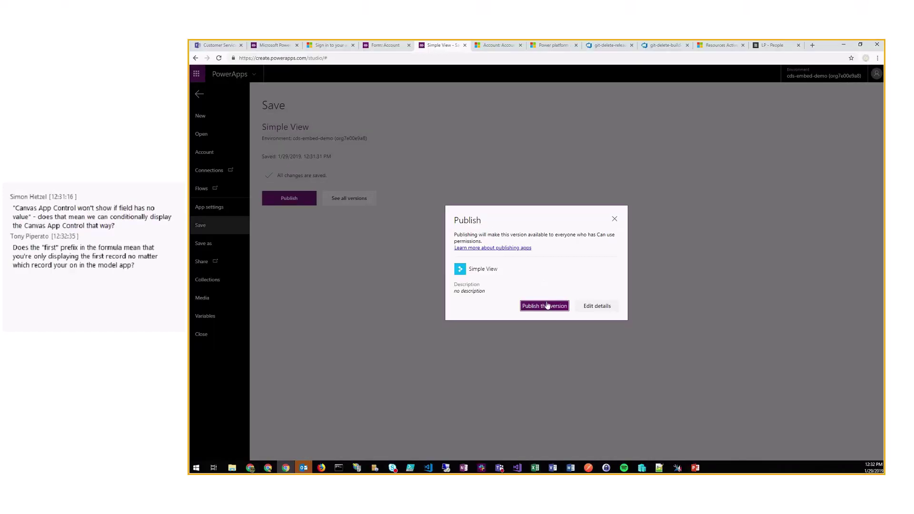
{"action": "left_click", "coordinate": [548, 305]}
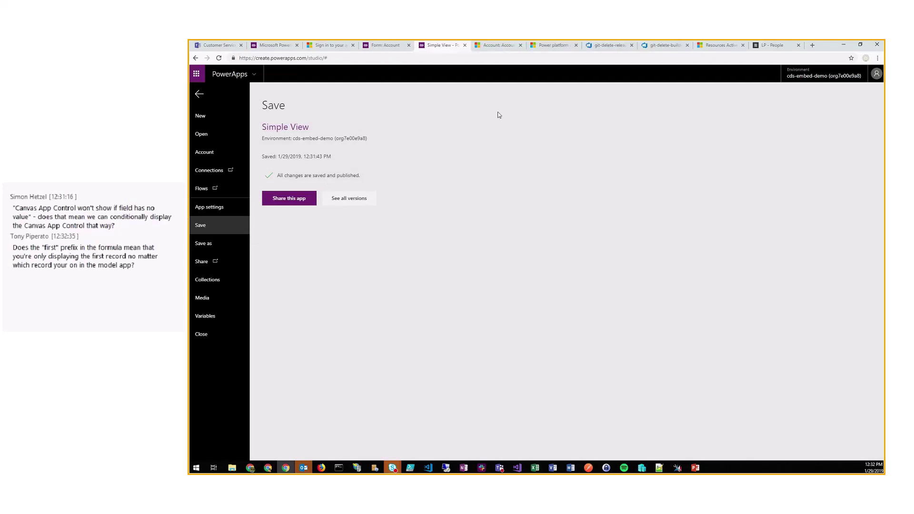
- Switch to the Account Model App and reload the Sample Account record to check the website label in the embedded canvas app
{"action": "left_click", "coordinate": [491, 47]}
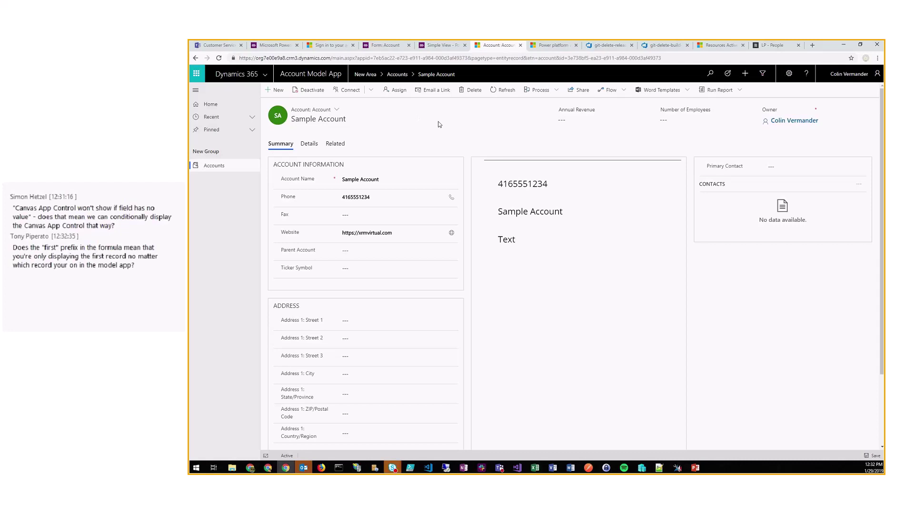
{"action": "key", "text": "F5"}
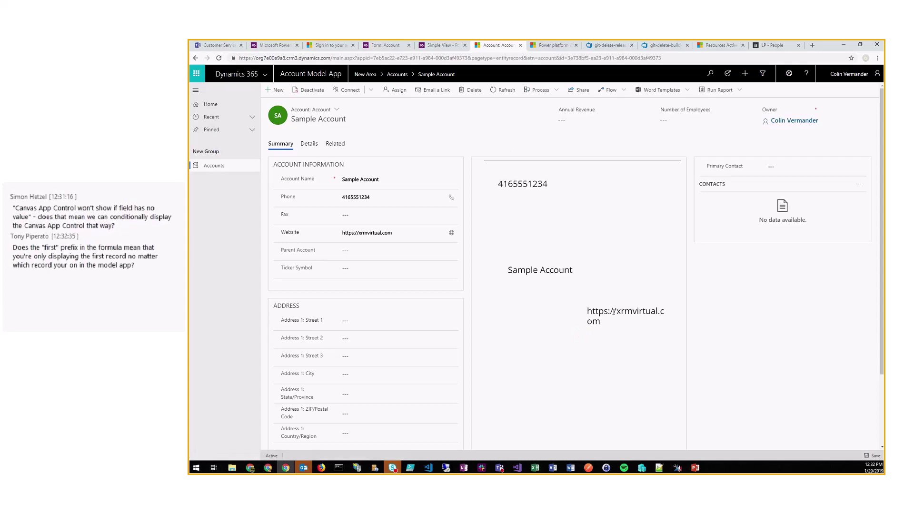
{"action": "left_click_drag", "start_coordinate": [578, 313], "coordinate": [609, 321]}
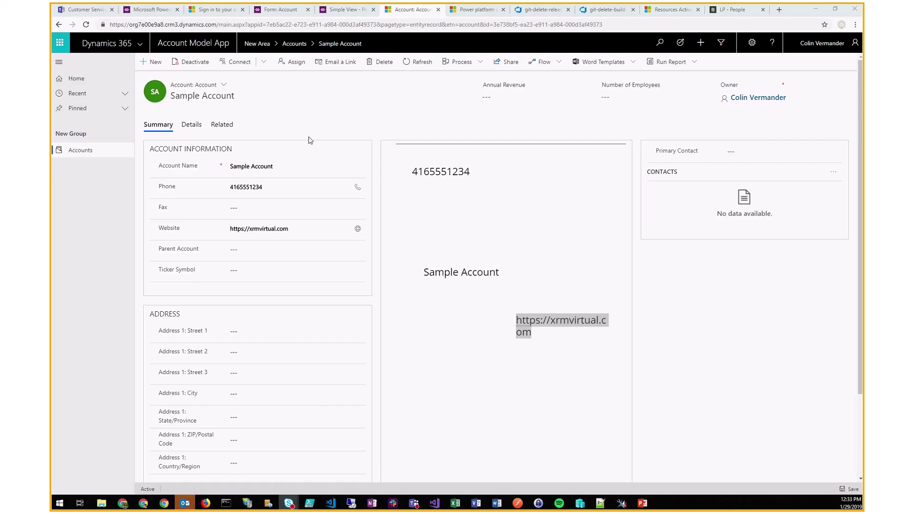
{"action": "left_click", "coordinate": [337, 112]}
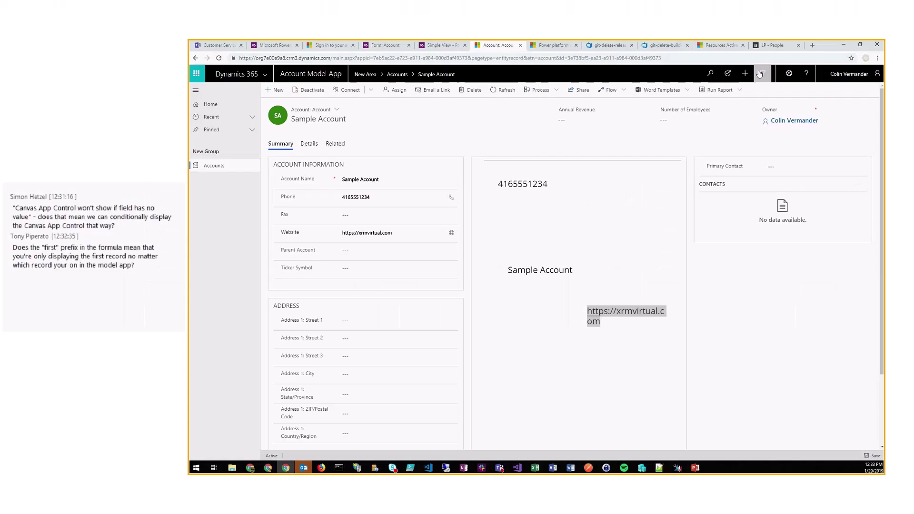
- Open Advanced Find, set it to look for Contacts and run the query
{"action": "left_click", "coordinate": [759, 74]}
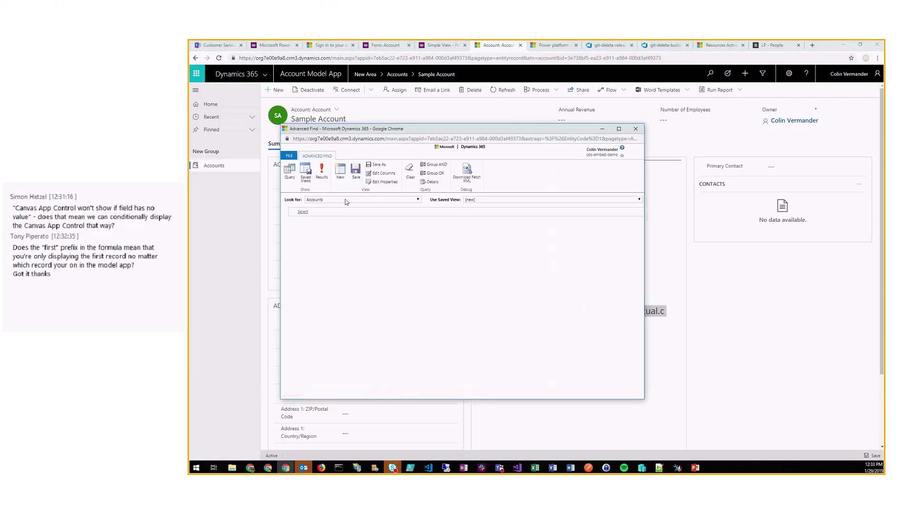
{"action": "left_click", "coordinate": [345, 200]}
{"action": "type", "text": "cont"}
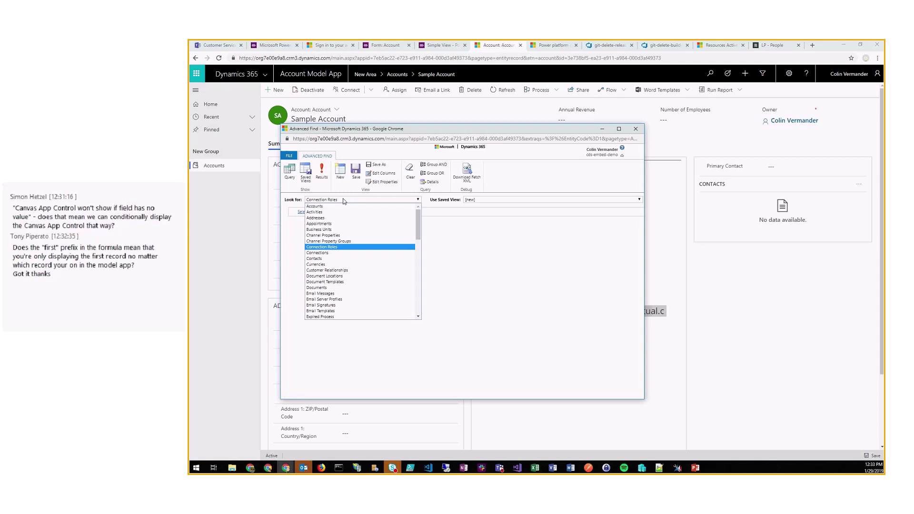
{"action": "key", "text": "Return"}
{"action": "left_click", "coordinate": [321, 170]}
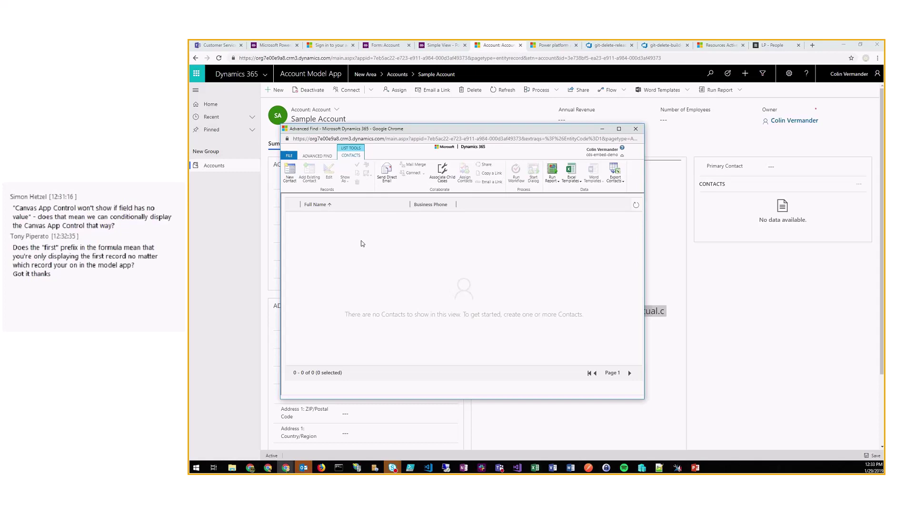
- Create a new contact from the results list, enter the contact's first and last name, and save the record
{"action": "left_click", "coordinate": [289, 172]}
{"action": "left_click_drag", "start_coordinate": [359, 58], "coordinate": [500, 58]}
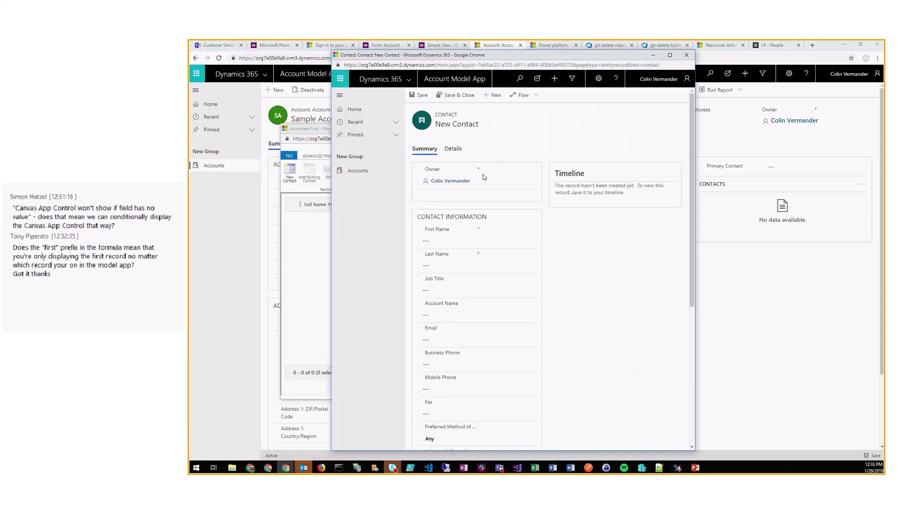
{"action": "left_click", "coordinate": [446, 239]}
{"action": "type", "text": "John"}
{"action": "key", "text": "Tab"}
{"action": "type", "text": "SMi"}
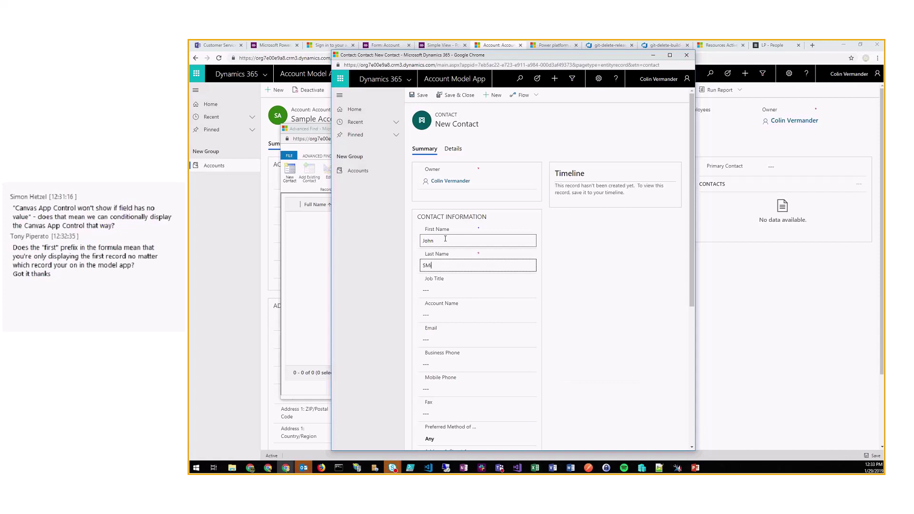
{"action": "key", "text": "BackSpace"}
{"action": "key", "text": "BackSpace"}
{"action": "type", "text": "mith"}
{"action": "key", "text": "ctrl+s"}
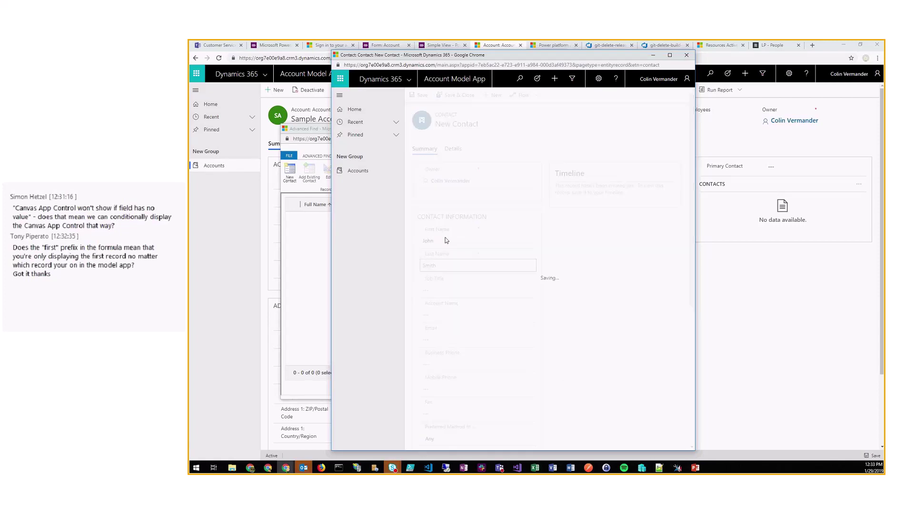
- Create a second contact with a first and last name, save it and close the contact window
{"action": "left_click", "coordinate": [419, 94]}
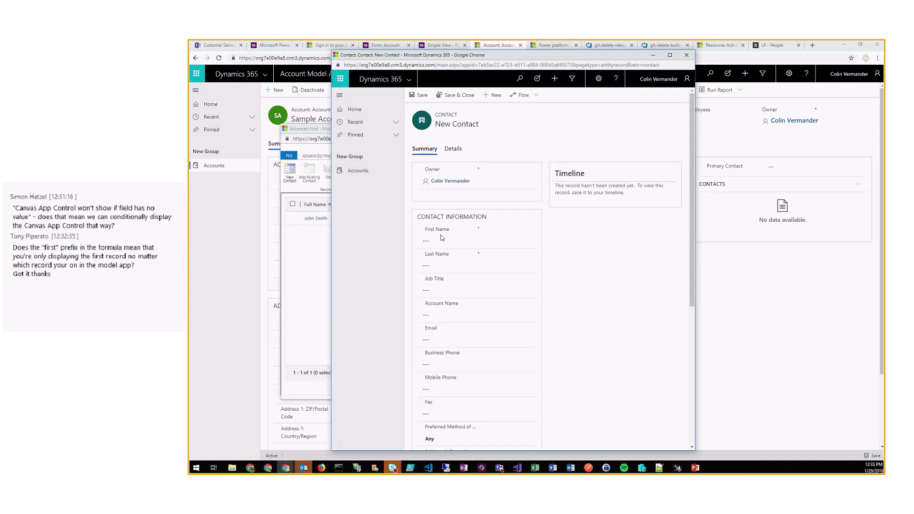
{"action": "left_click", "coordinate": [441, 238]}
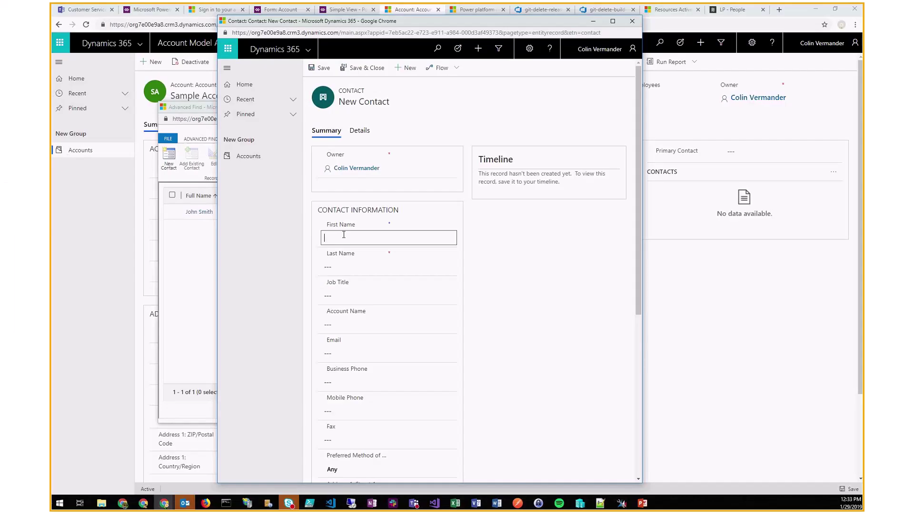
{"action": "type", "text": "Jane"}
{"action": "key", "text": "Tab"}
{"action": "type", "text": "Smith"}
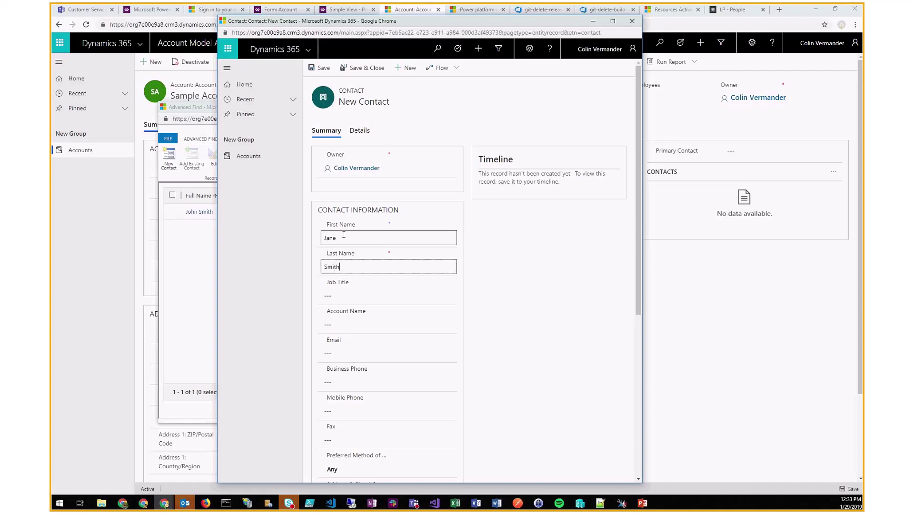
{"action": "key", "text": "ctrl+s"}
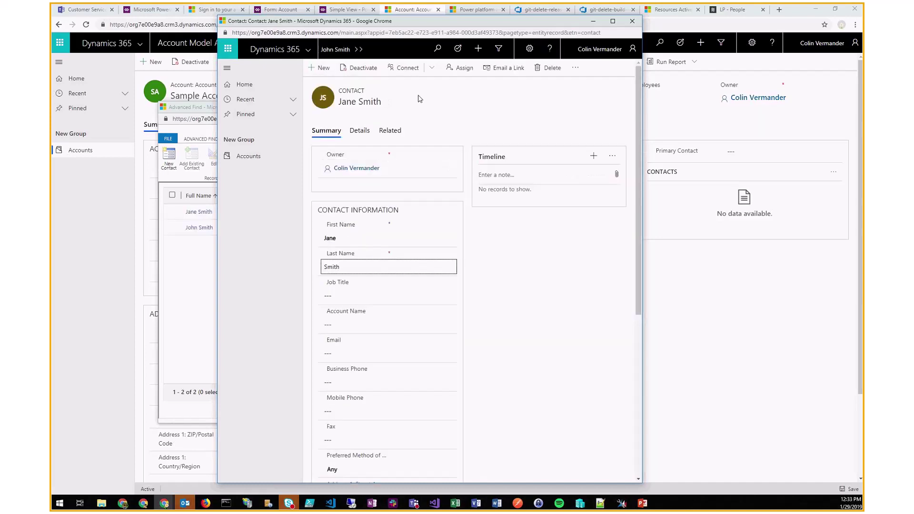
{"action": "left_click", "coordinate": [632, 21]}
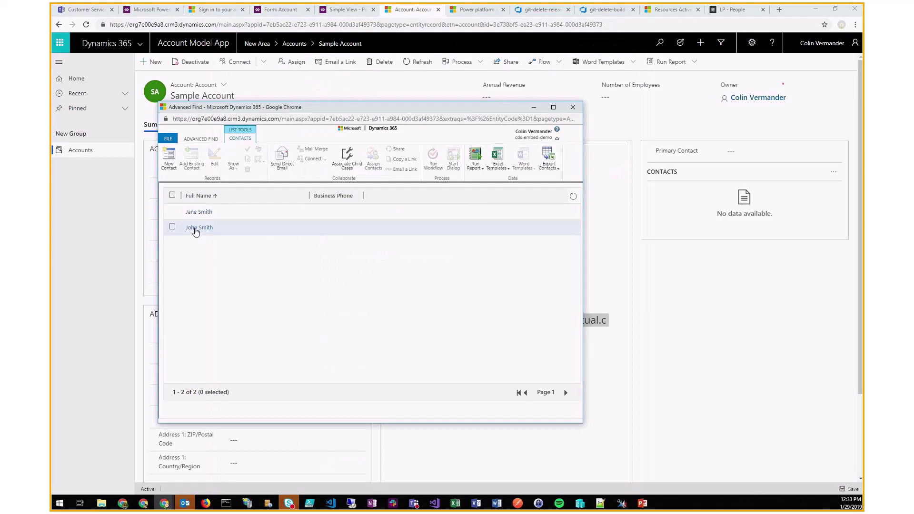
- Bulk edit both contacts to set their Account Name to Sample Account, then close Advanced Find
{"action": "left_click", "coordinate": [172, 195]}
{"action": "left_click", "coordinate": [212, 161]}
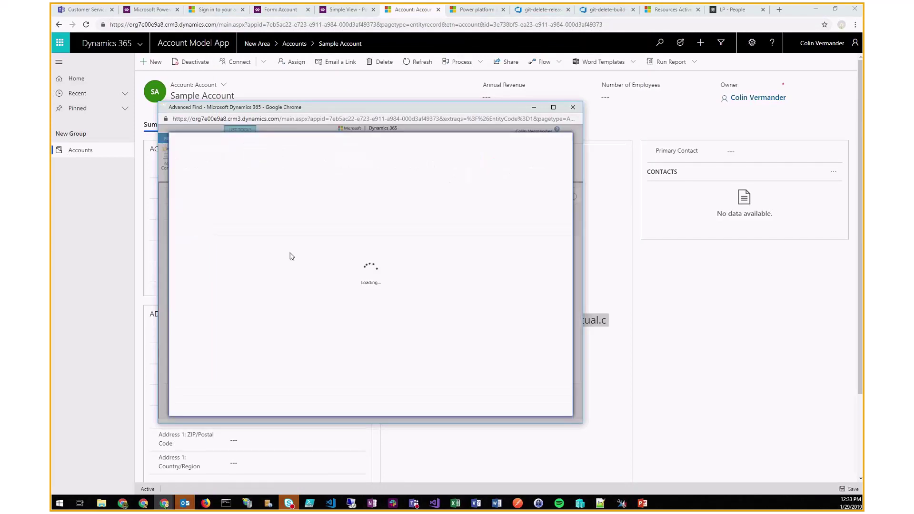
{"action": "left_click", "coordinate": [238, 267]}
{"action": "type", "text": "sam"}
{"action": "left_click", "coordinate": [250, 269]}
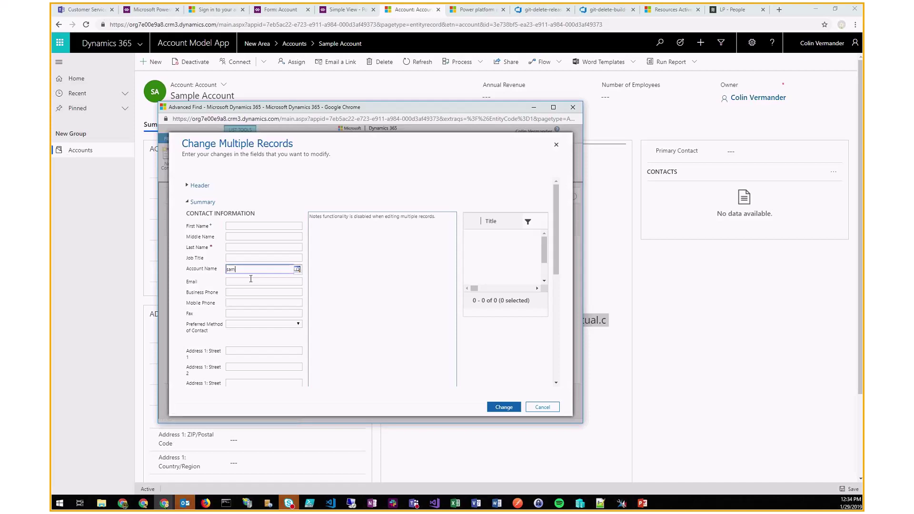
{"action": "left_click", "coordinate": [249, 268]}
{"action": "left_click", "coordinate": [248, 279]}
{"action": "left_click", "coordinate": [502, 406]}
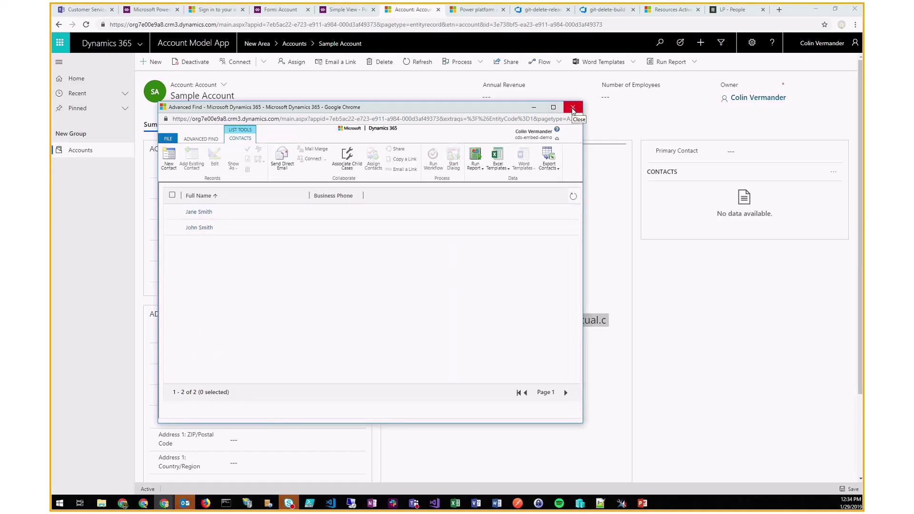
{"action": "left_click", "coordinate": [572, 108]}
- Return to the Account form editor, cancel the field properties and save a copy of the form as Account Canvas App List
{"action": "left_click", "coordinate": [340, 10]}
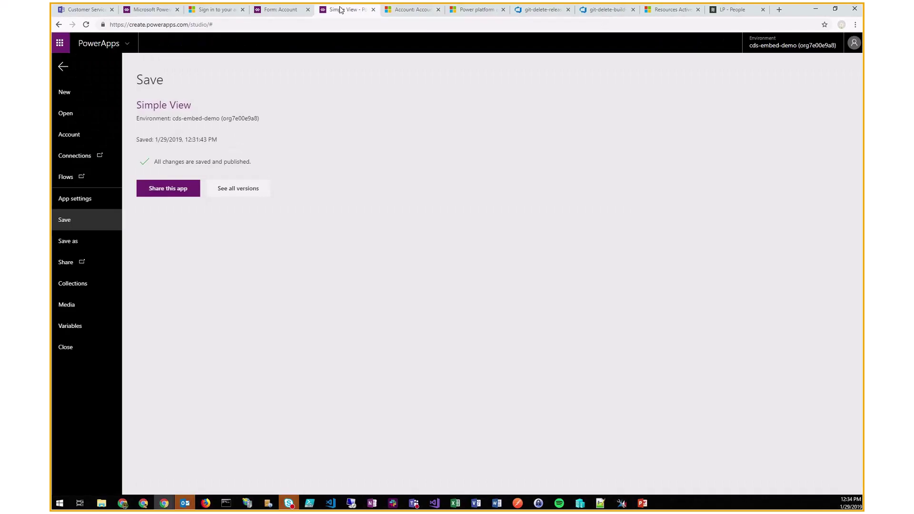
{"action": "left_click", "coordinate": [290, 10]}
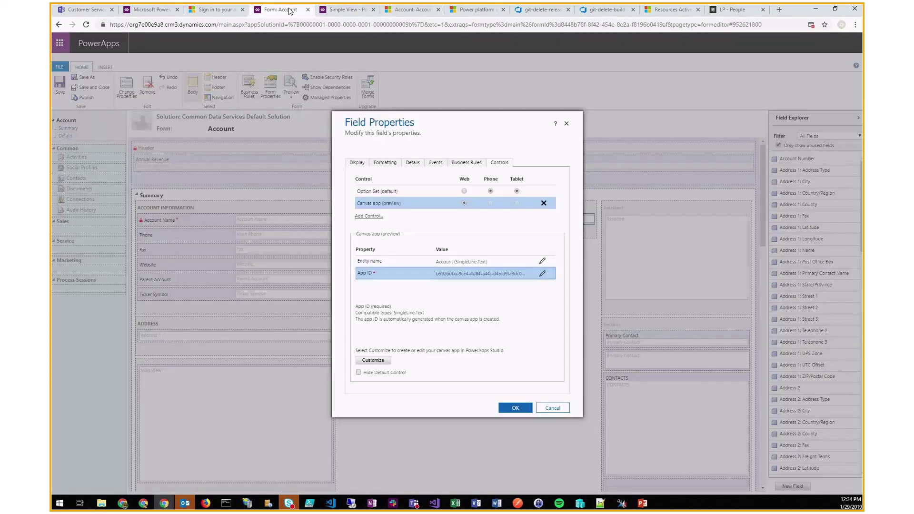
{"action": "left_click", "coordinate": [552, 408]}
{"action": "left_click", "coordinate": [84, 77]}
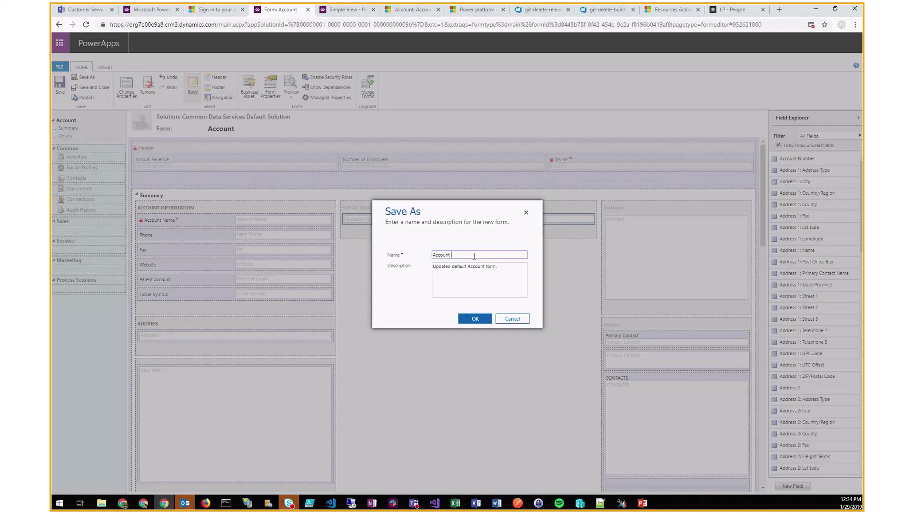
{"action": "type", "text": "Cav"}
{"action": "type", "text": "vas App L"}
{"action": "type", "text": "ist"}
{"action": "left_click", "coordinate": [474, 318]}
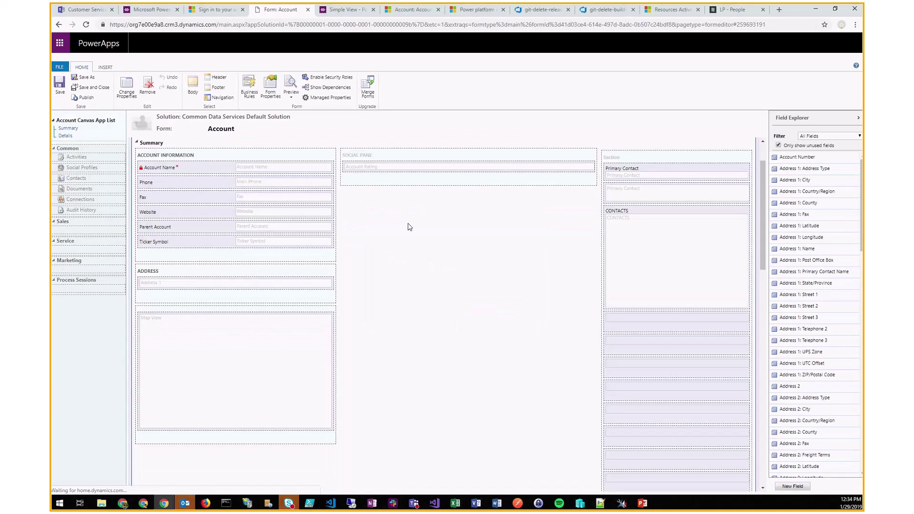
- Remove the Account Rating field from the Social Pane section and insert a sub-grid named CanvasContacts in its place
{"action": "key", "text": "Delete"}
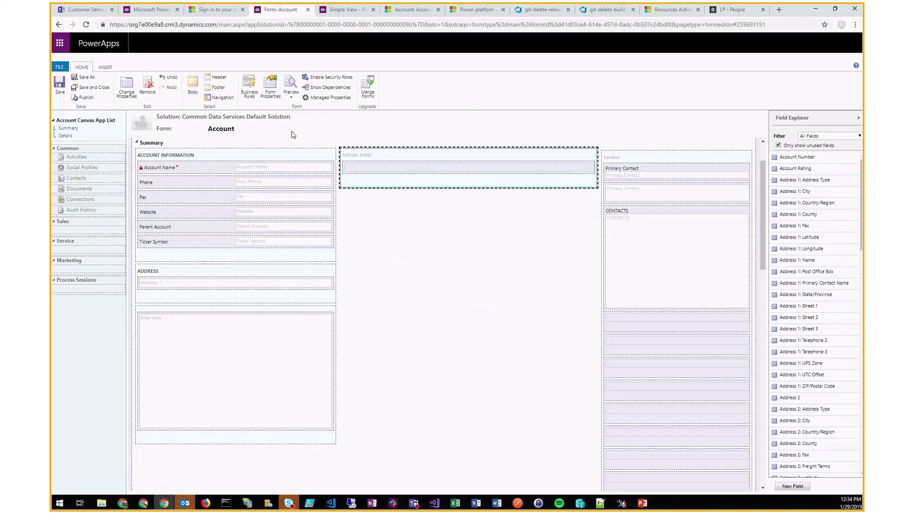
{"action": "left_click", "coordinate": [105, 67]}
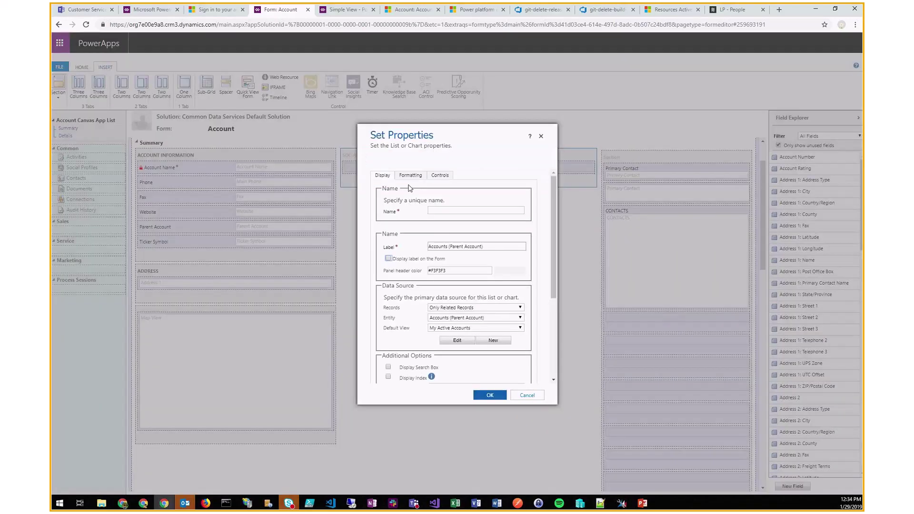
{"action": "left_click", "coordinate": [446, 212]}
{"action": "left_click", "coordinate": [474, 226]}
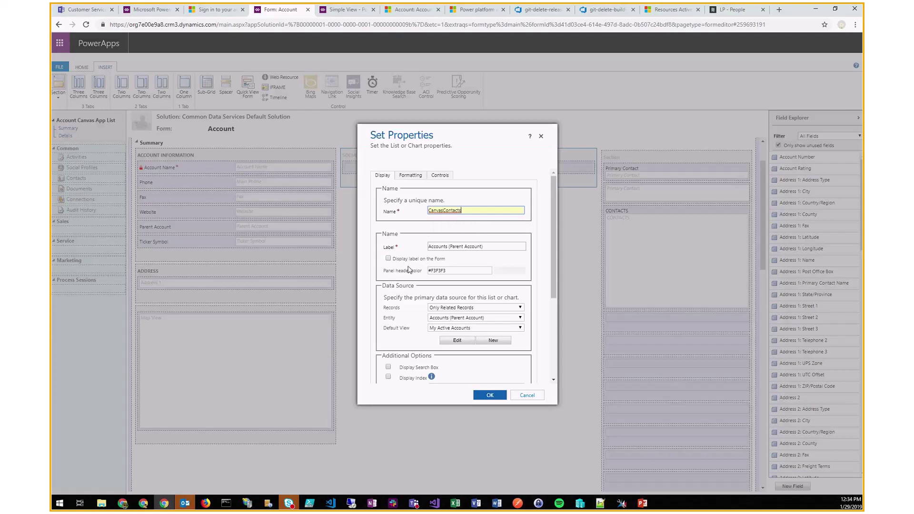
- Set the sub-grid's data source to the Contacts (Company Name) entity with Active Contacts as the default view
{"action": "left_click", "coordinate": [446, 321]}
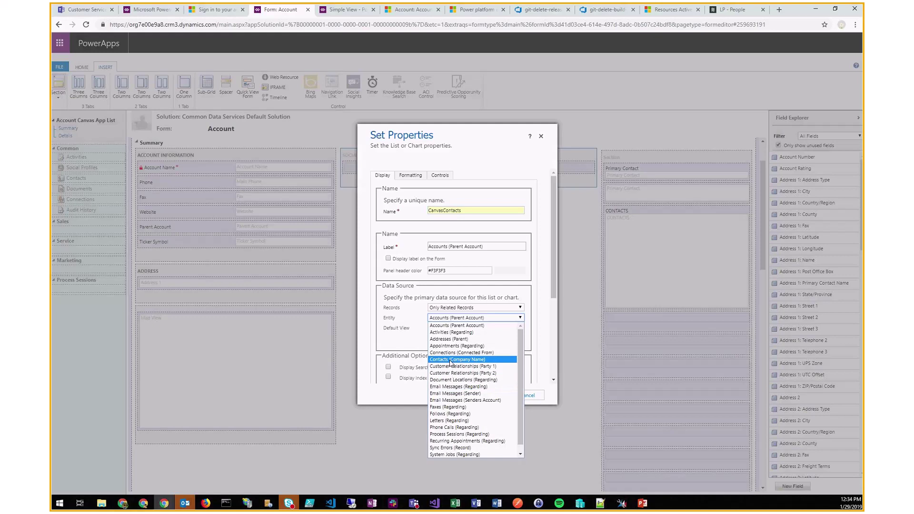
{"action": "left_click", "coordinate": [450, 363]}
{"action": "left_click", "coordinate": [435, 328]}
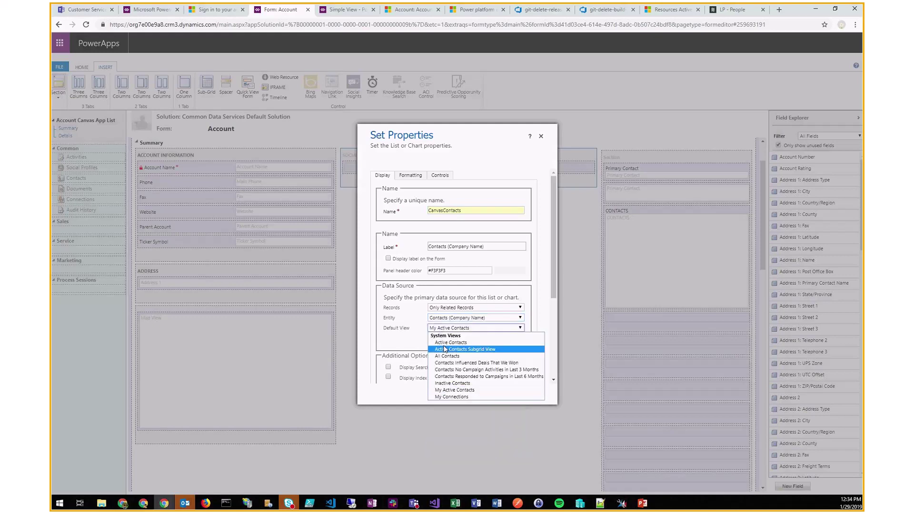
{"action": "left_click", "coordinate": [445, 343]}
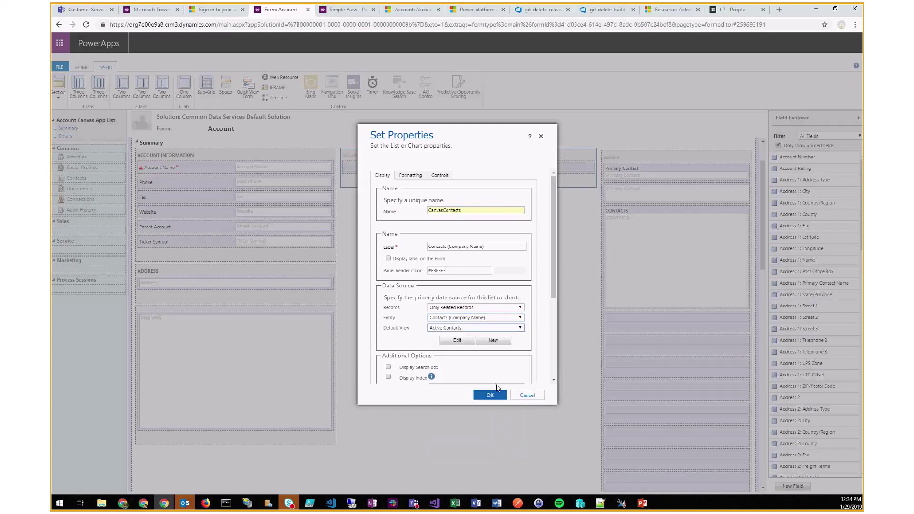
- Add the Canvas app (preview) control to the sub-grid and open its canvas app for customization in PowerApps Studio
{"action": "left_click", "coordinate": [438, 176]}
{"action": "left_click", "coordinate": [394, 218]}
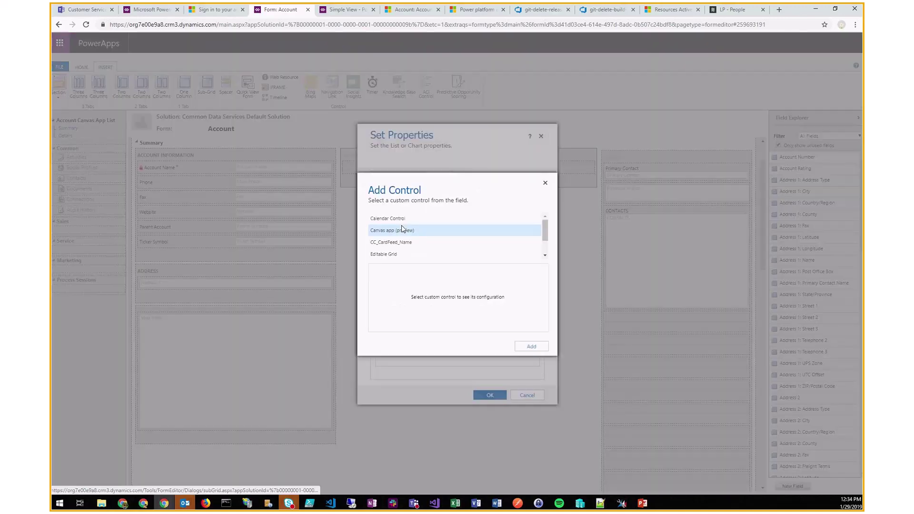
{"action": "left_click", "coordinate": [395, 232]}
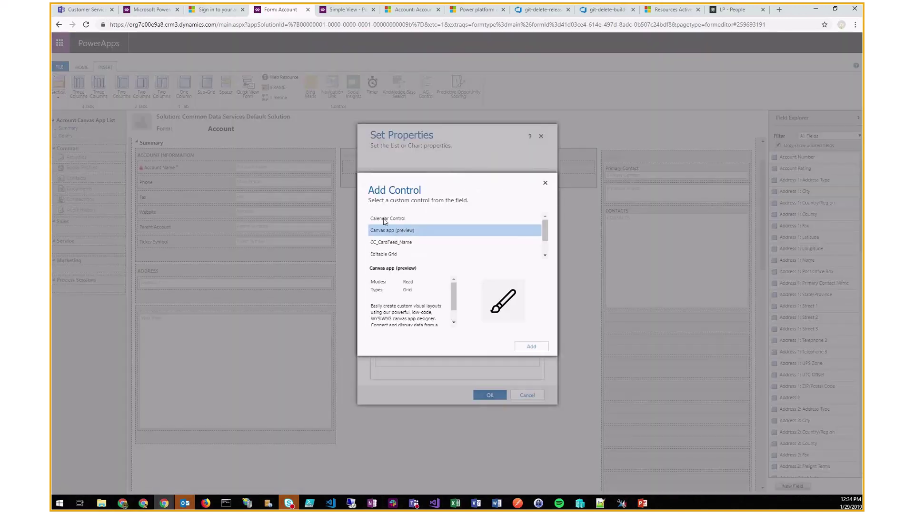
{"action": "left_click", "coordinate": [531, 347]}
{"action": "left_click", "coordinate": [507, 287]}
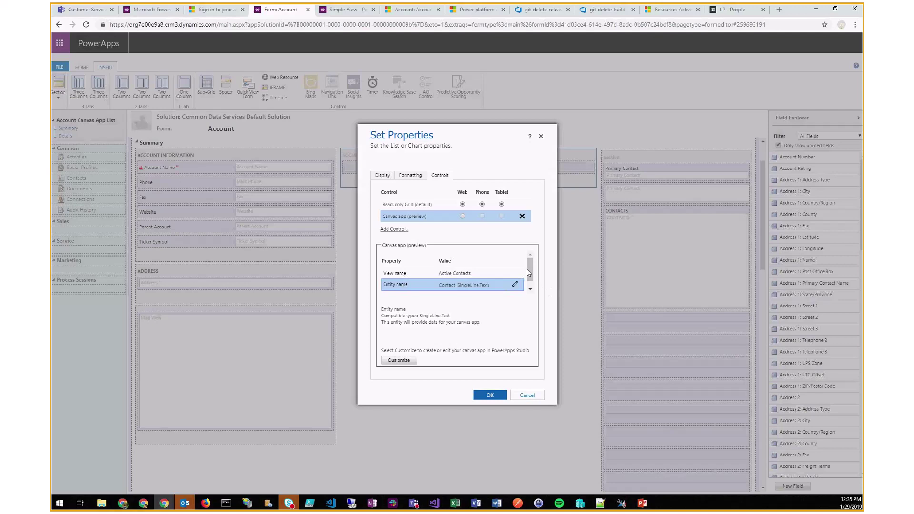
{"action": "left_click_drag", "start_coordinate": [530, 269], "coordinate": [531, 276]}
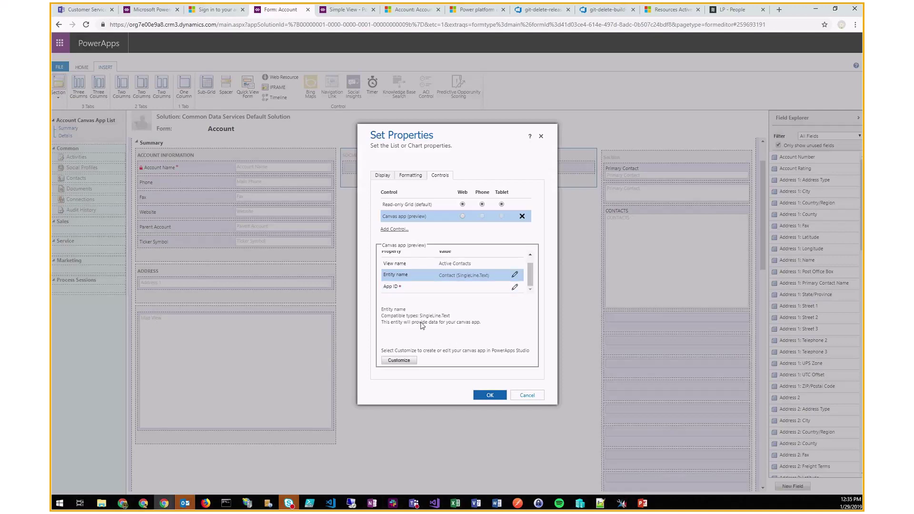
{"action": "left_click", "coordinate": [408, 360]}
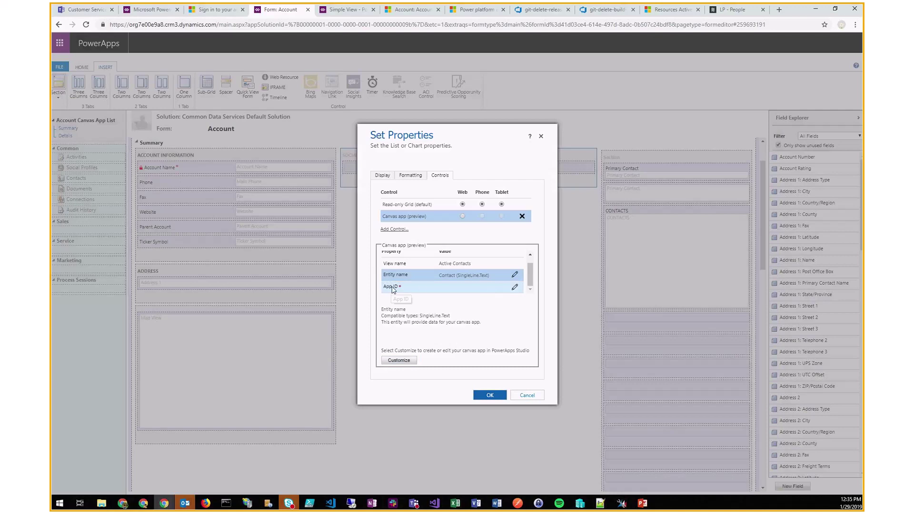
{"action": "left_click", "coordinate": [398, 361]}
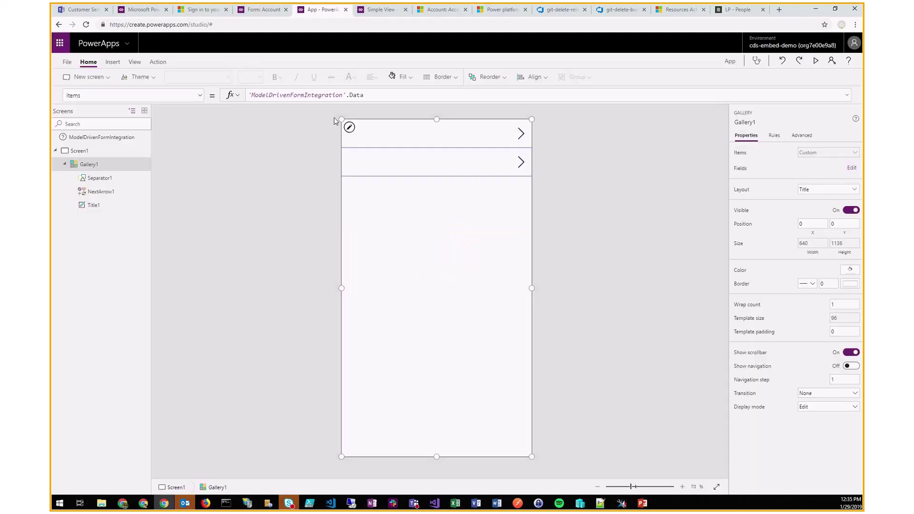
- Change the Text formula of the gallery's title label to ThisItem.FullName
{"action": "left_click", "coordinate": [378, 136]}
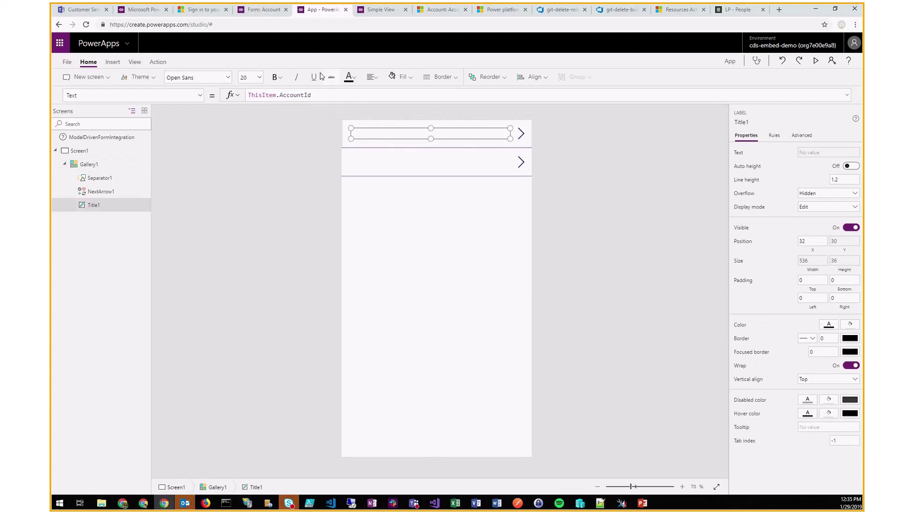
{"action": "left_click", "coordinate": [332, 95]}
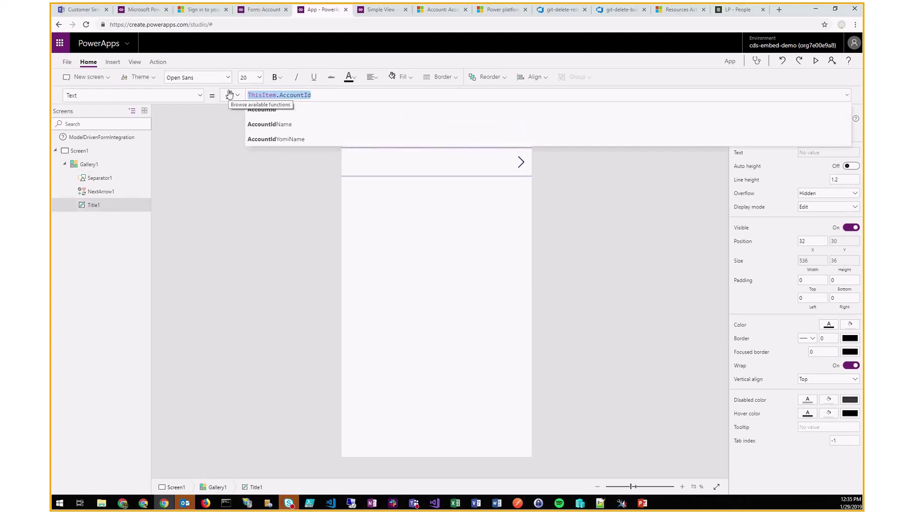
{"action": "key", "text": "End"}
{"action": "key", "text": "shift+Left"}
{"action": "key", "text": "shift+Left"}
{"action": "key", "text": "shift+Left"}
{"action": "key", "text": "shift+Left"}
{"action": "key", "text": "shift+Left"}
{"action": "key", "text": "shift+Left"}
{"action": "key", "text": "shift+Left"}
{"action": "key", "text": "shift+Left"}
{"action": "key", "text": "shift+Left"}
{"action": "key", "text": "shift+Left"}
{"action": "key", "text": "BackSpace"}
{"action": "type", "text": "."}
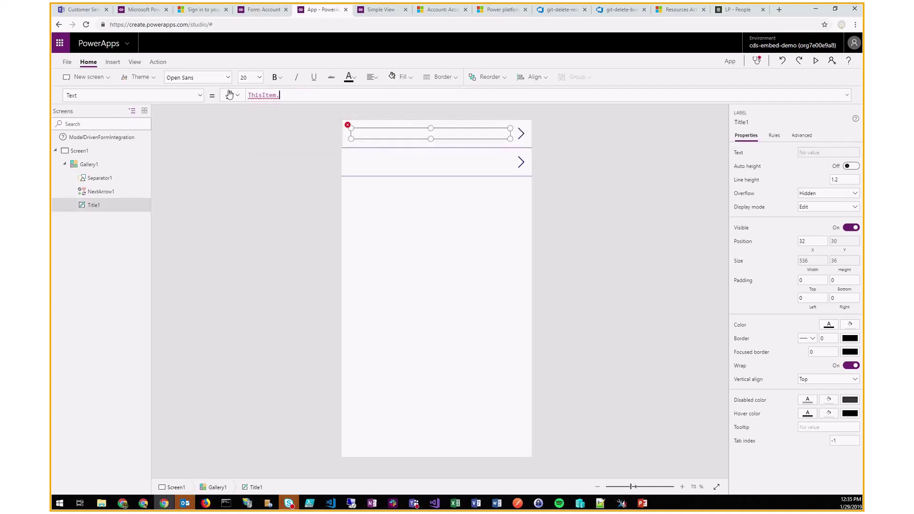
{"action": "type", "text": "Full"}
{"action": "left_click", "coordinate": [261, 106]}
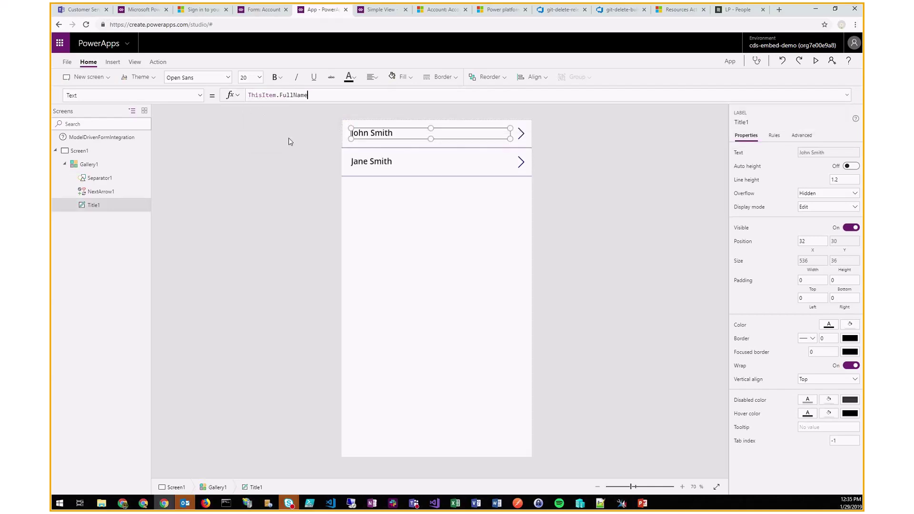
{"action": "left_click", "coordinate": [289, 138]}
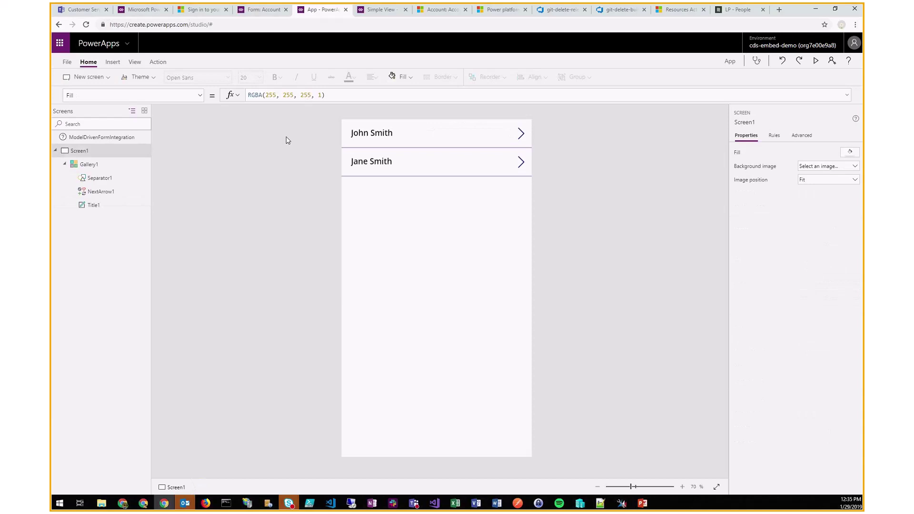
{"action": "left_click", "coordinate": [469, 126]}
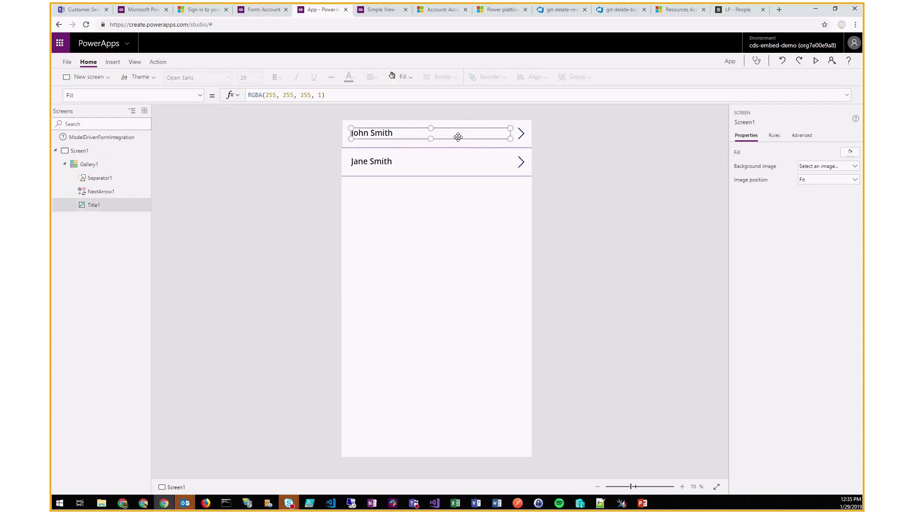
{"action": "left_click", "coordinate": [435, 200]}
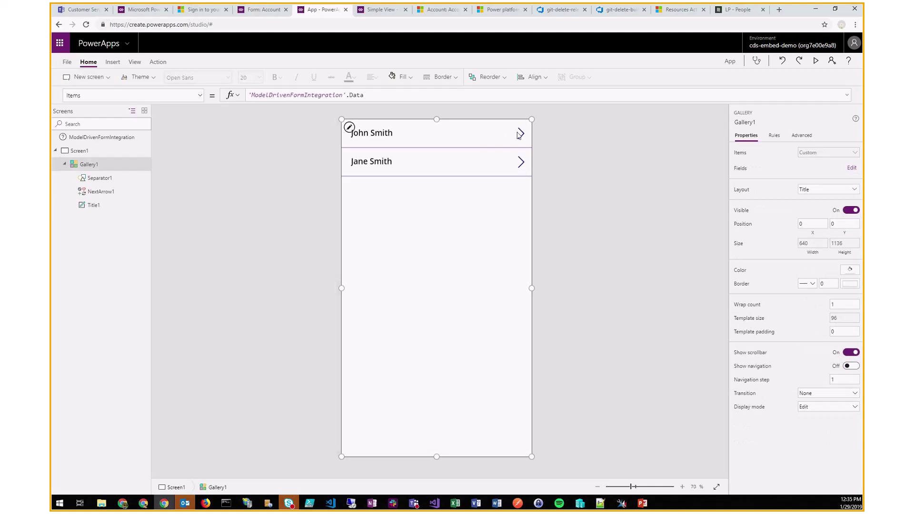
{"action": "left_click", "coordinate": [523, 163]}
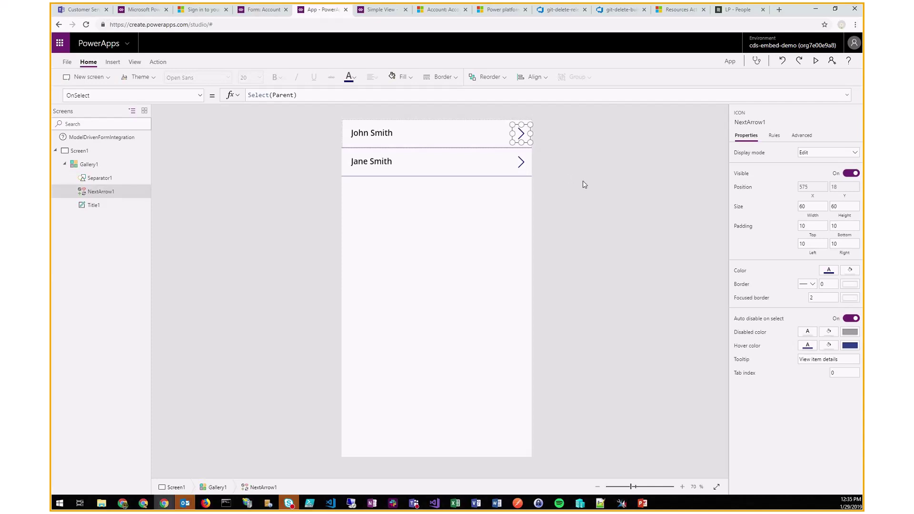
{"action": "left_click", "coordinate": [296, 220]}
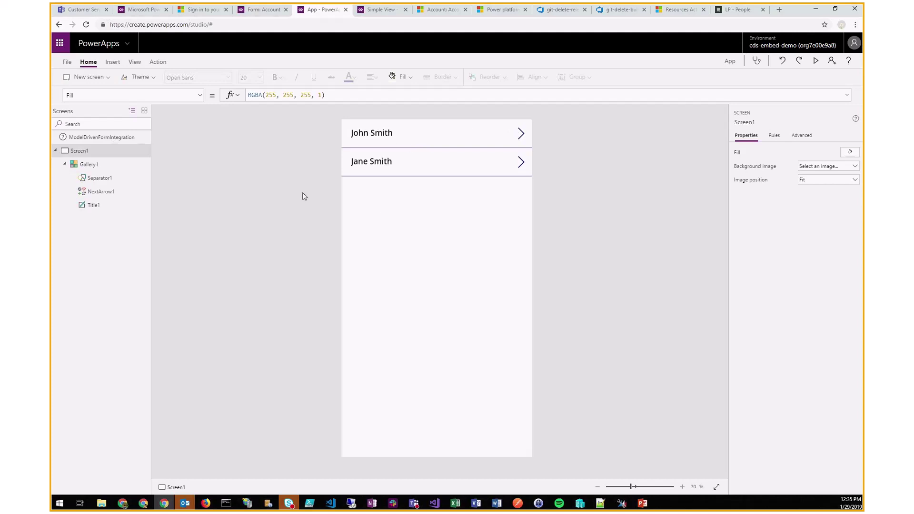
- Save the canvas app to the cloud under the name Simple List
{"action": "key", "text": "ctrl+s"}
{"action": "double_click", "coordinate": [313, 110]}
{"action": "type", "text": "Smip"}
{"action": "key", "text": "BackSpace"}
{"action": "key", "text": "BackSpace"}
{"action": "key", "text": "BackSpace"}
{"action": "type", "text": "impl"}
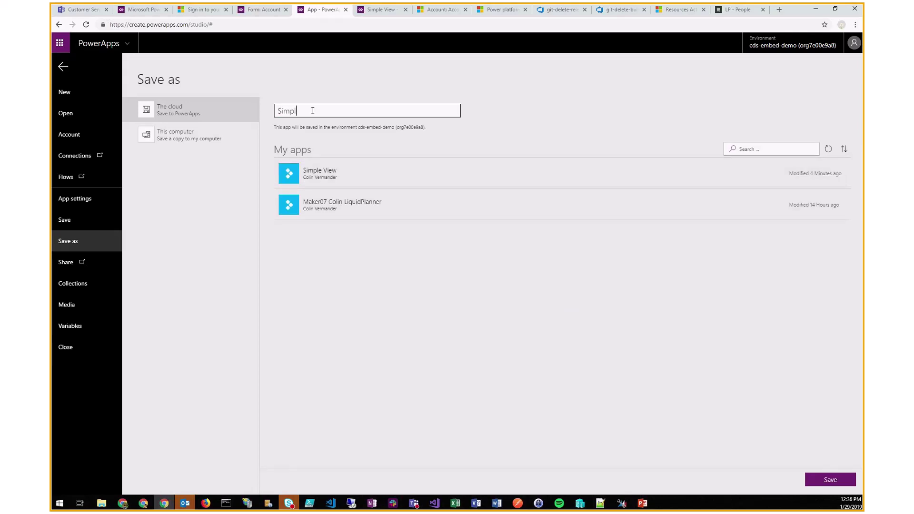
{"action": "type", "text": "e List"}
{"action": "left_click", "coordinate": [845, 483]}
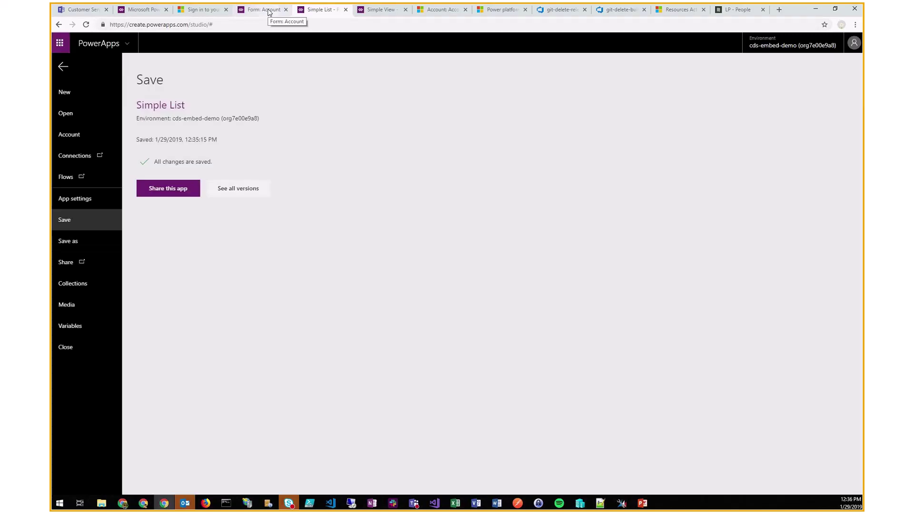
- Back in the form editor, make the Canvas app control the Web display of the contacts sub-grid and accept its properties
{"action": "left_click", "coordinate": [269, 12]}
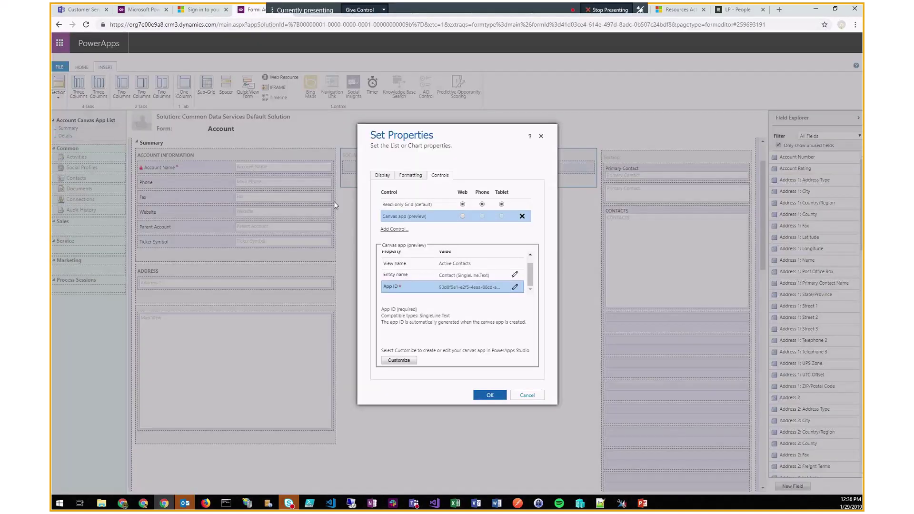
{"action": "left_click", "coordinate": [460, 217]}
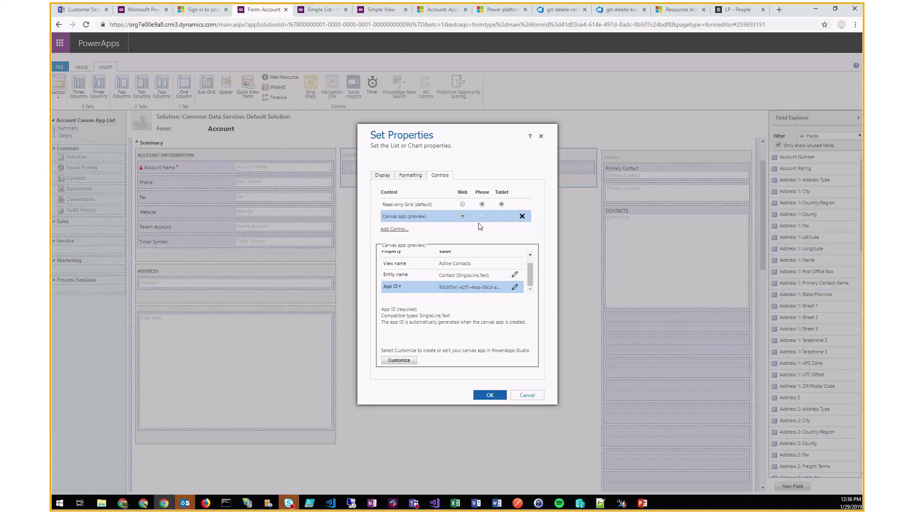
{"action": "left_click", "coordinate": [490, 395]}
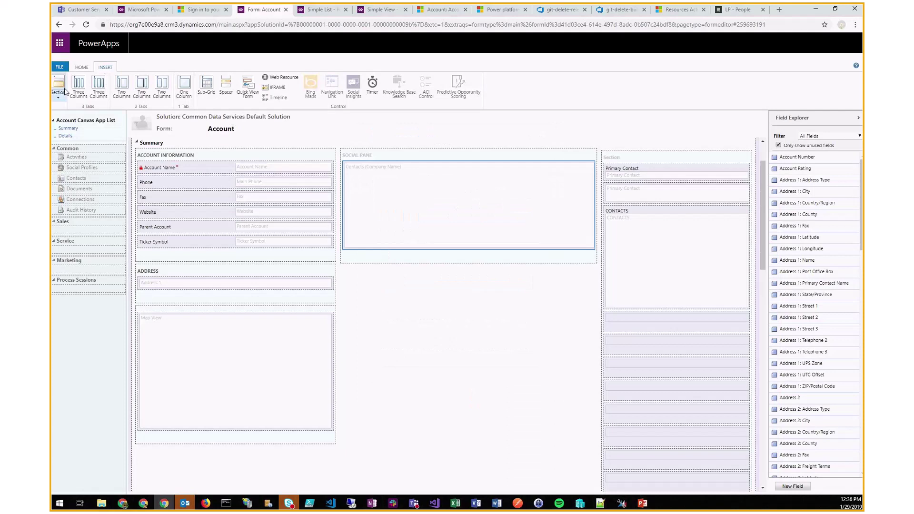
- Publish the Account Canvas App List form
{"action": "left_click", "coordinate": [82, 68]}
{"action": "left_click", "coordinate": [86, 98]}
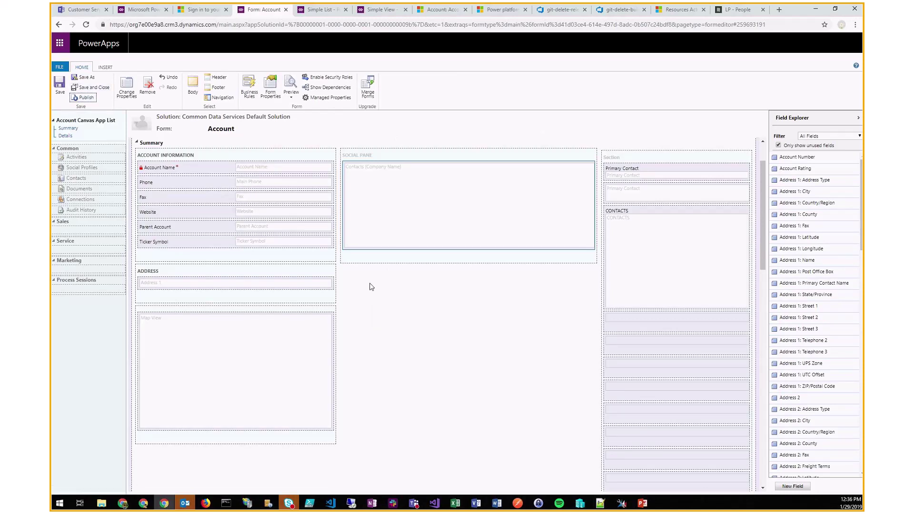
{"action": "scroll", "coordinate": [379, 283], "scroll_direction": "up", "scroll_amount": 1}
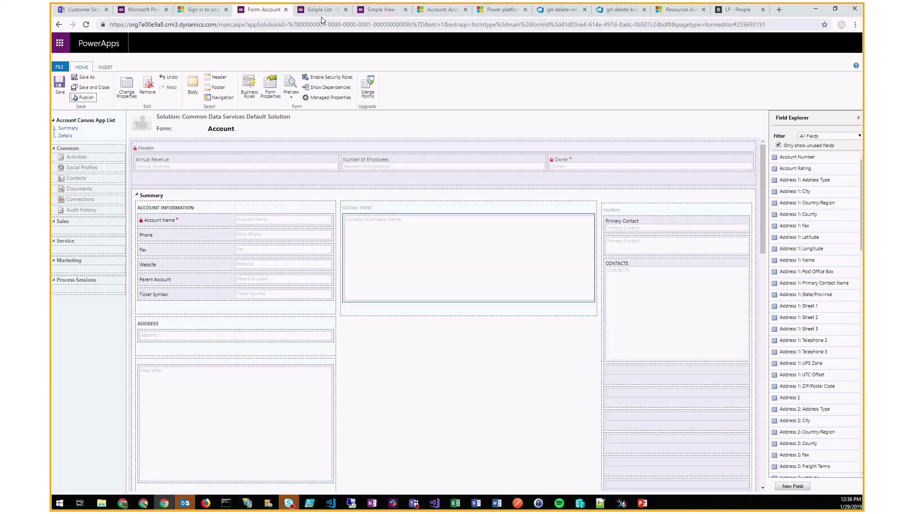
- Go to the Sample Account record in Dynamics 365 and switch it to the Account Canvas App List form
{"action": "left_click", "coordinate": [432, 11]}
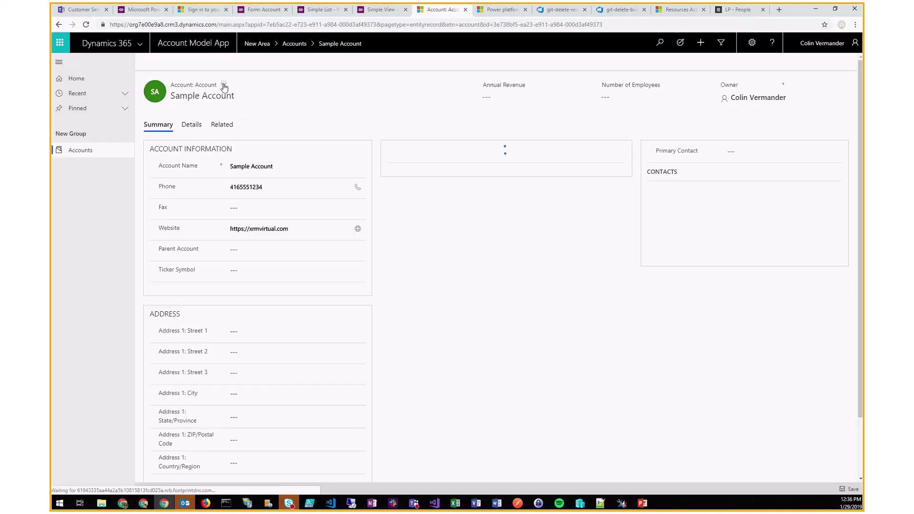
{"action": "left_click", "coordinate": [224, 85]}
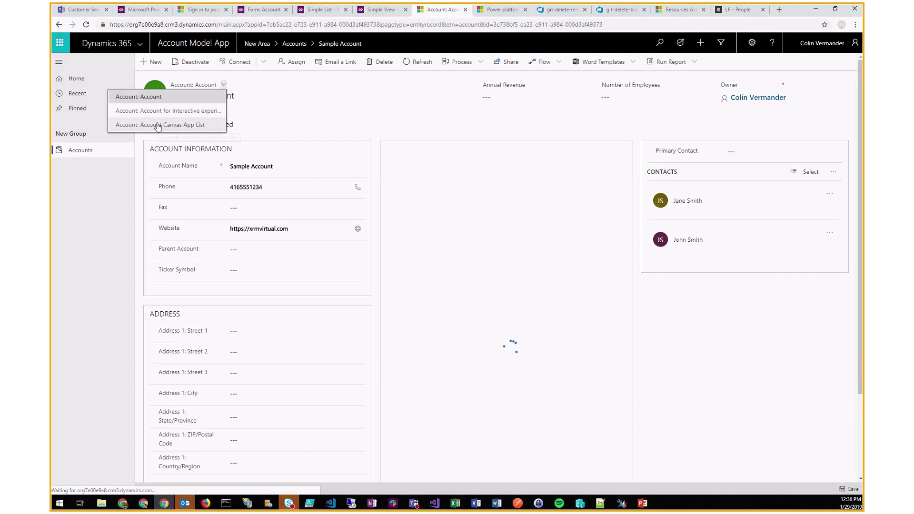
{"action": "left_click", "coordinate": [198, 125]}
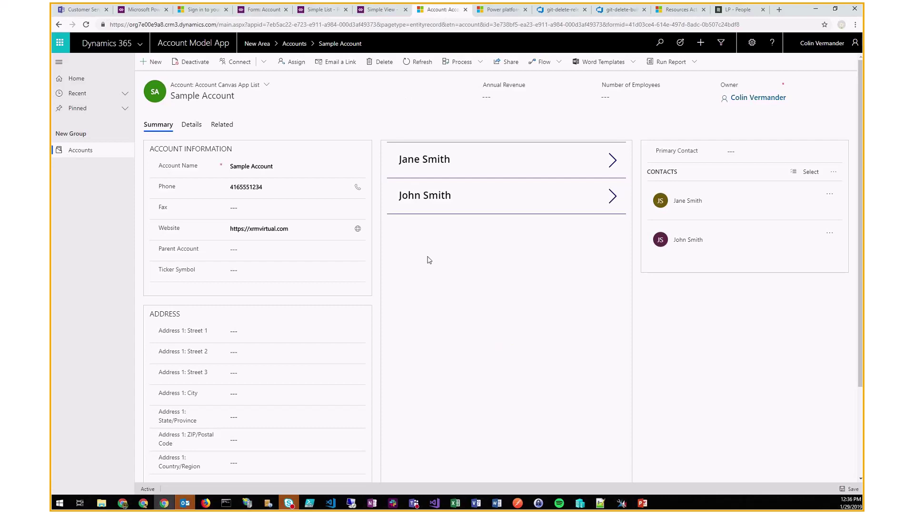
- Open the first contact from the embedded canvas list on the Sample Account form and return to the account record
{"action": "left_click", "coordinate": [612, 166]}
{"action": "left_click", "coordinate": [740, 217]}
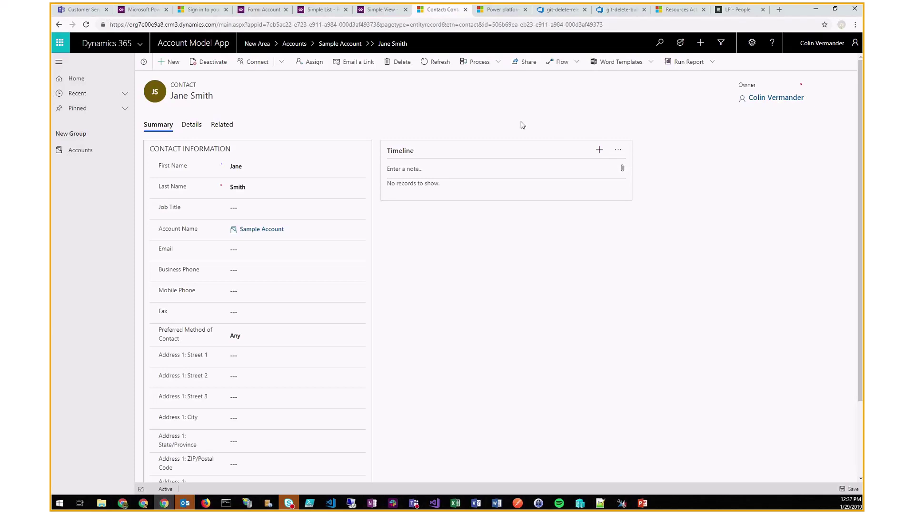
{"action": "left_click", "coordinate": [59, 24]}
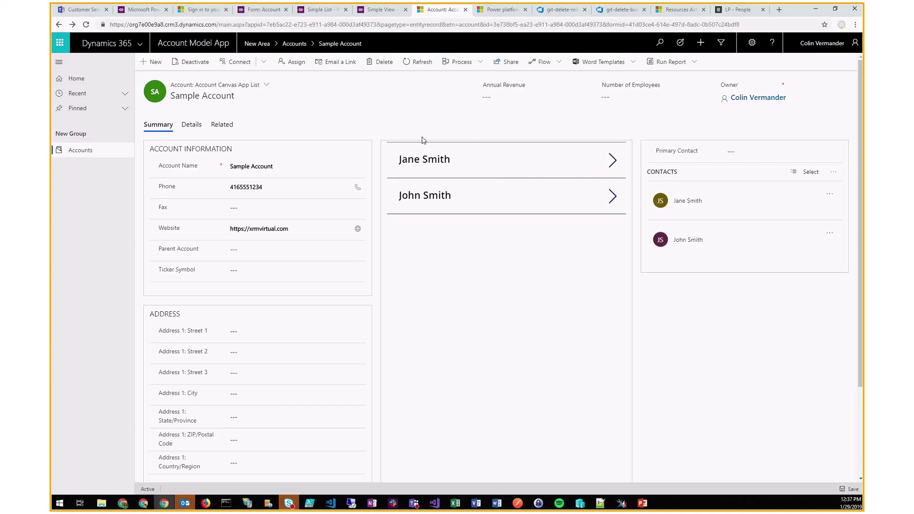
- Close the Simple View and Simple List canvas app editors, confirming leaving each one
{"action": "left_click", "coordinate": [387, 10]}
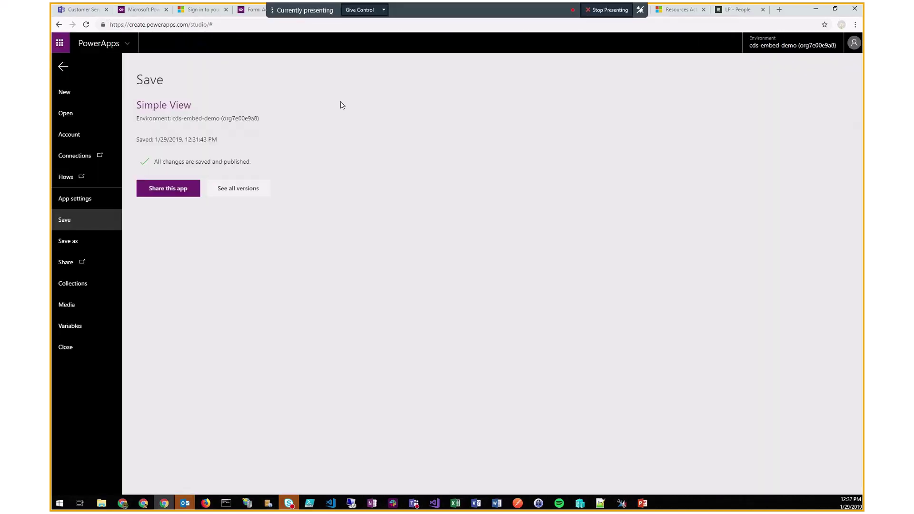
{"action": "left_click", "coordinate": [63, 66]}
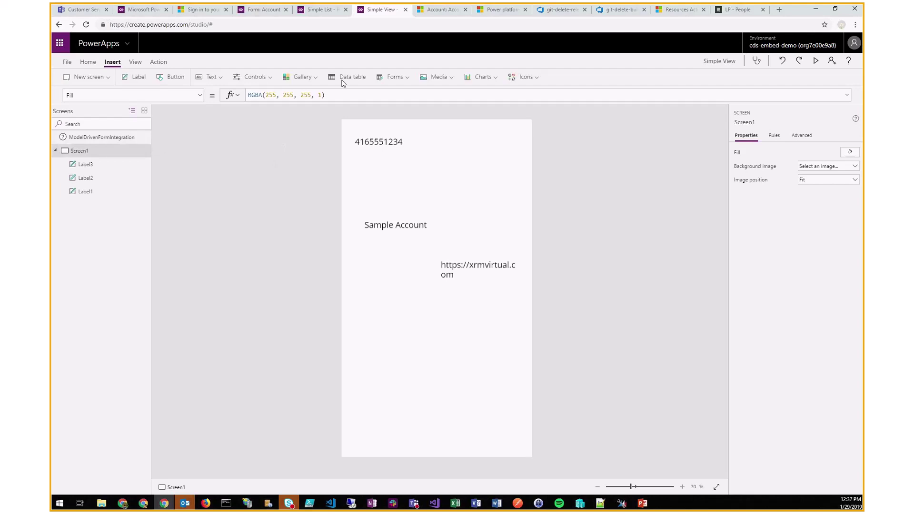
{"action": "left_click", "coordinate": [405, 9]}
{"action": "left_click", "coordinate": [495, 76]}
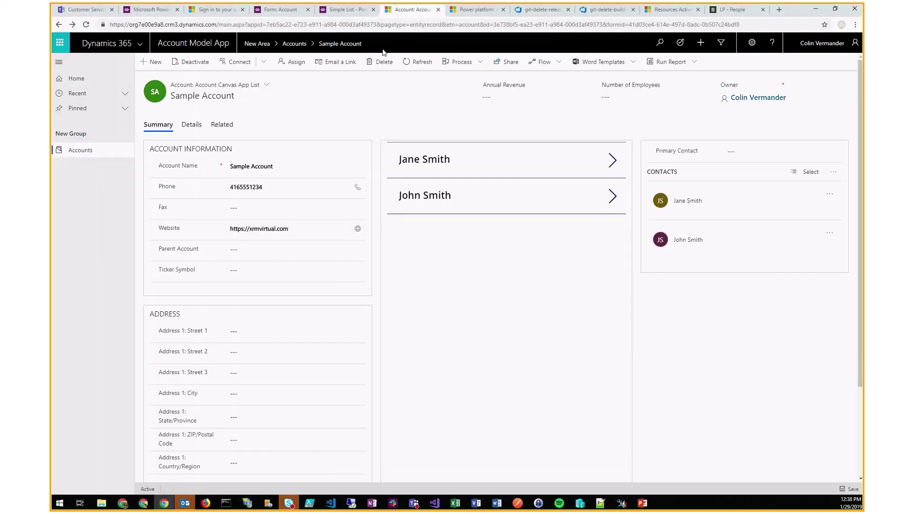
{"action": "left_click", "coordinate": [362, 10]}
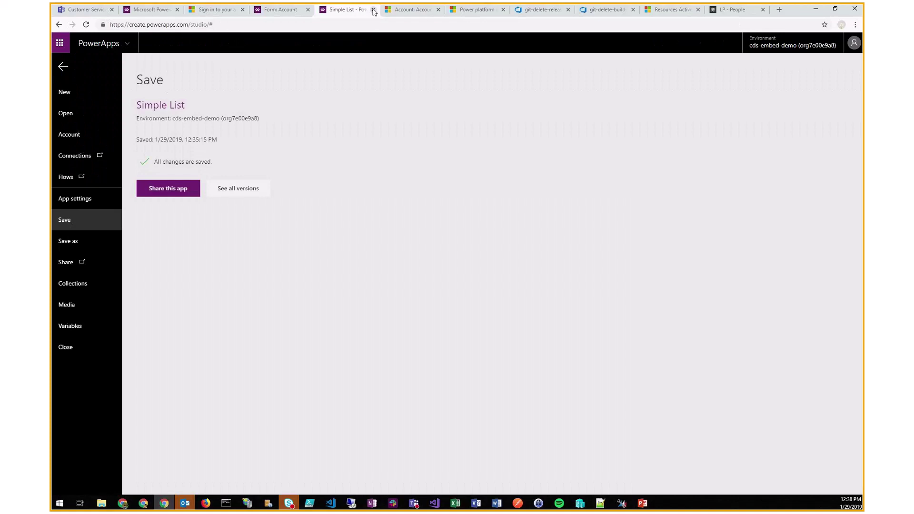
{"action": "left_click", "coordinate": [373, 10]}
{"action": "left_click", "coordinate": [498, 72]}
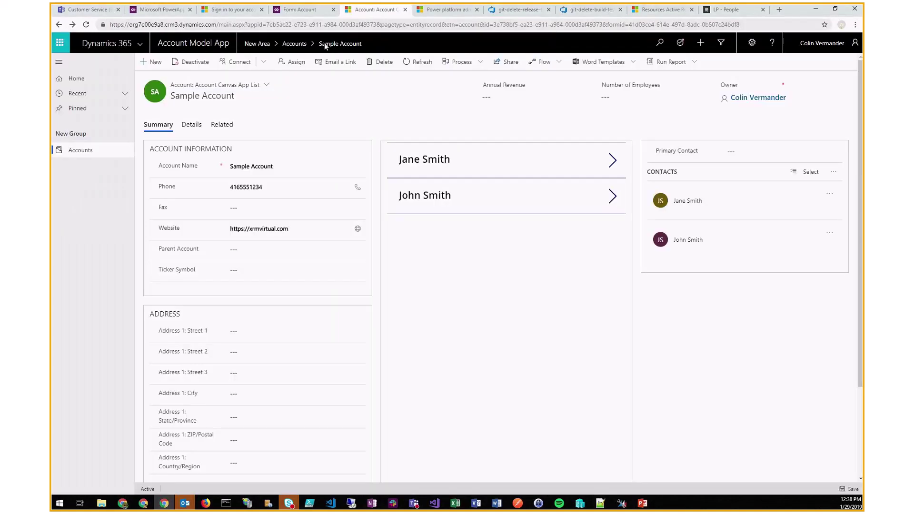
- Save a copy of the Account Canvas App List form under the name Account CDS Connector
{"action": "left_click", "coordinate": [312, 13]}
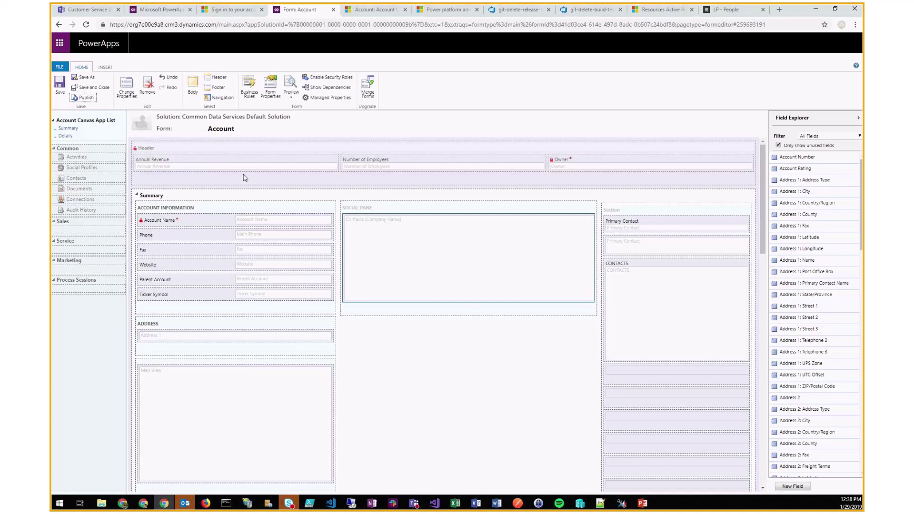
{"action": "double_click", "coordinate": [346, 189]}
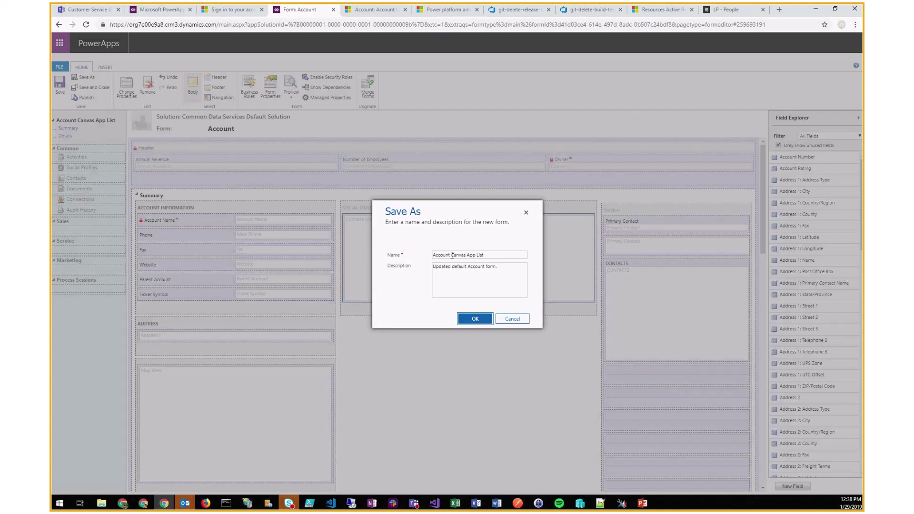
{"action": "left_click_drag", "start_coordinate": [454, 255], "coordinate": [517, 254]}
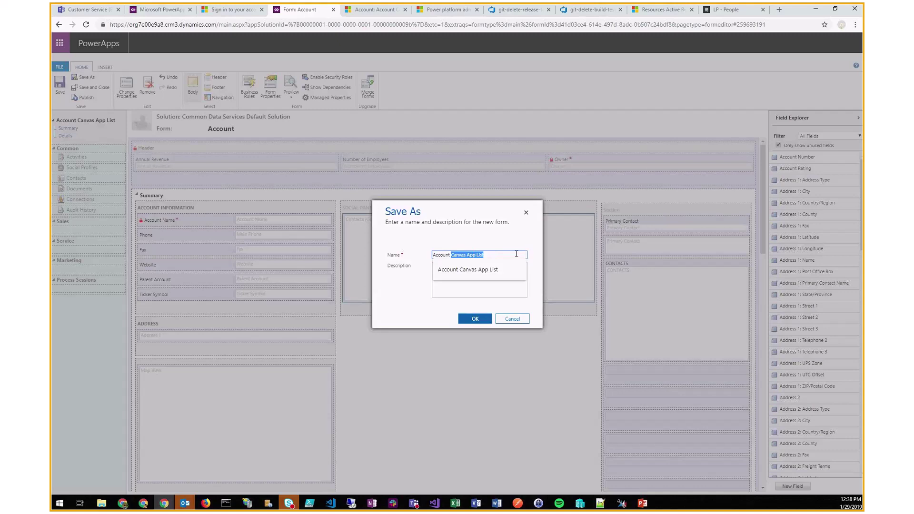
{"action": "type", "text": "CDS Connec"}
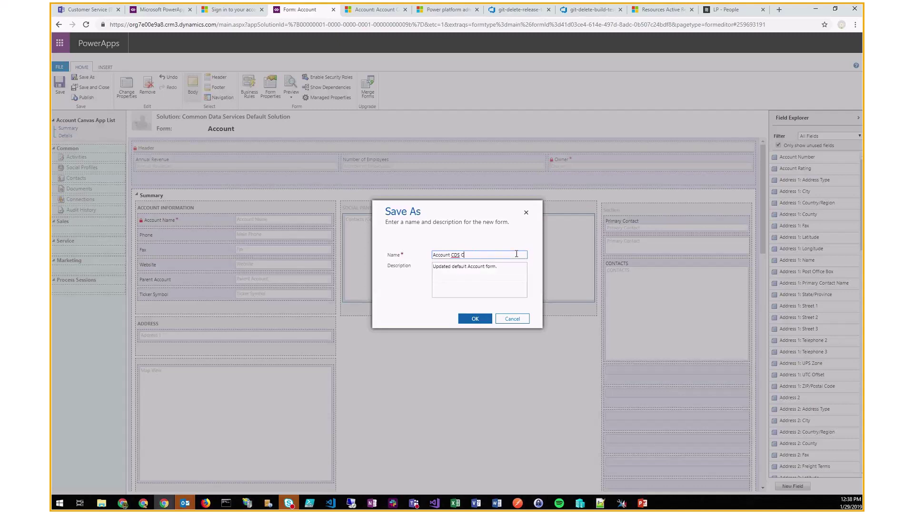
{"action": "type", "text": "tor"}
{"action": "left_click", "coordinate": [477, 318]}
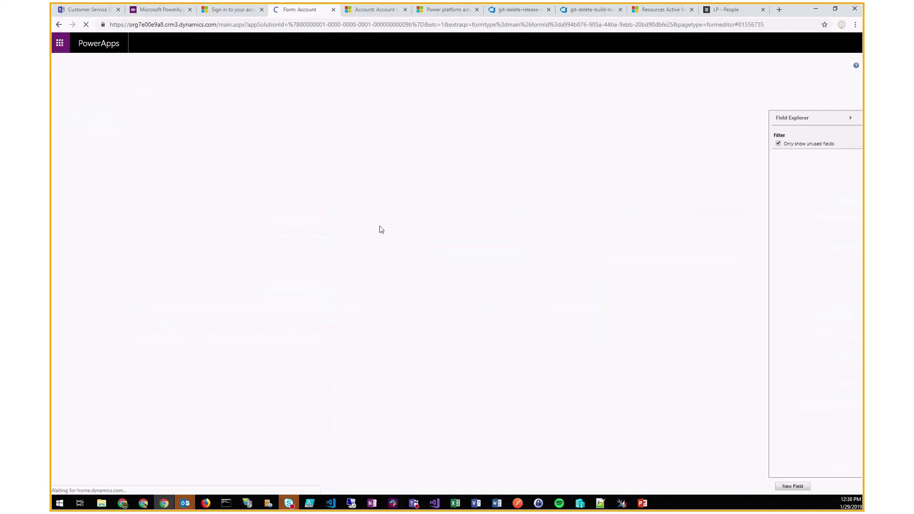
- Replace the contacts sub-grid in the form's Social Pane section with the Account Rating field
{"action": "left_click", "coordinate": [390, 233]}
{"action": "key", "text": "Delete"}
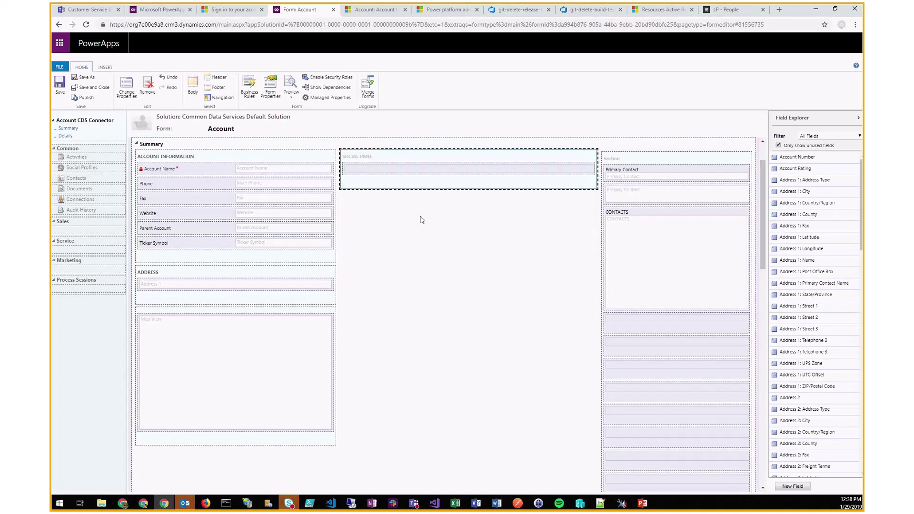
{"action": "left_click_drag", "start_coordinate": [798, 168], "coordinate": [386, 170]}
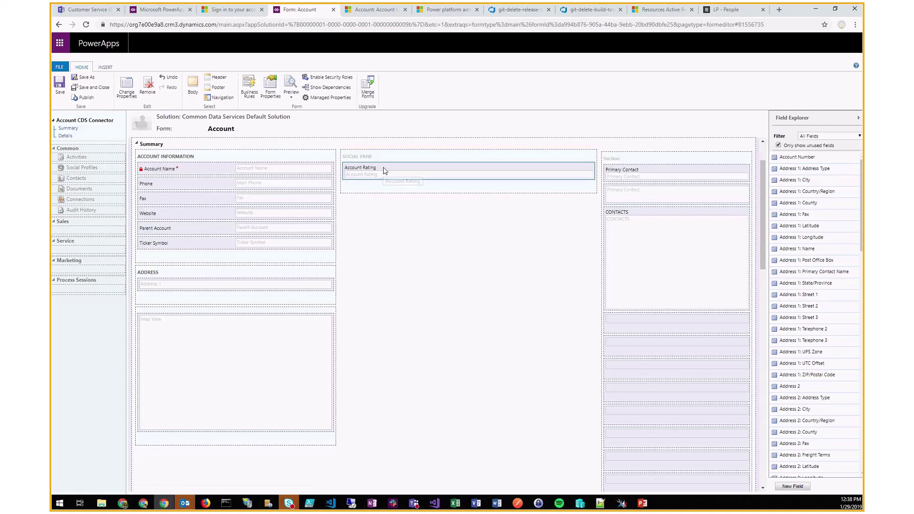
- Hide the Account Rating field's label on the form and add the Canvas app (preview) control to it for Web
{"action": "double_click", "coordinate": [384, 170]}
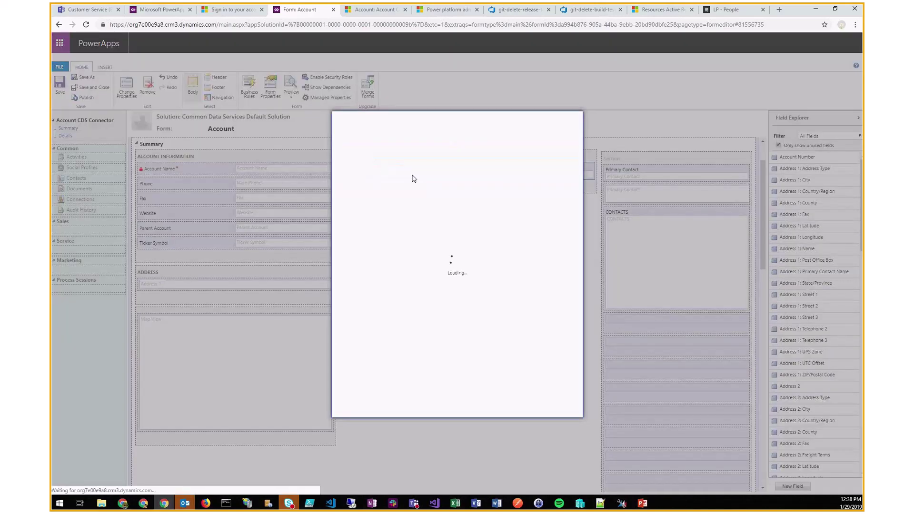
{"action": "left_click", "coordinate": [377, 205]}
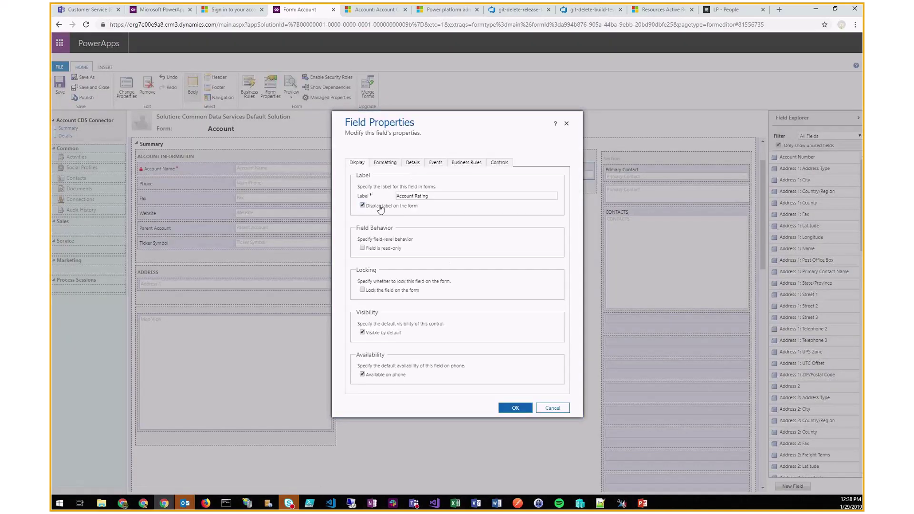
{"action": "left_click", "coordinate": [499, 162]}
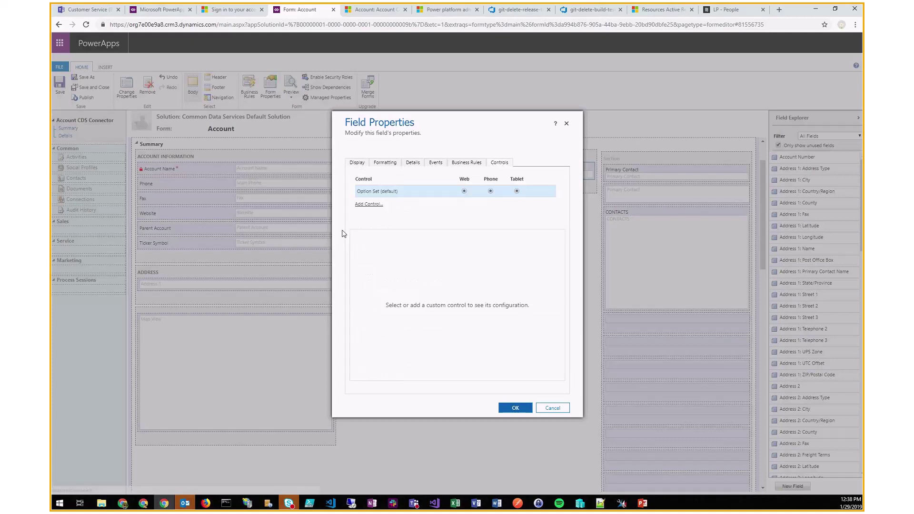
{"action": "left_click", "coordinate": [366, 204]}
{"action": "left_click", "coordinate": [401, 218]}
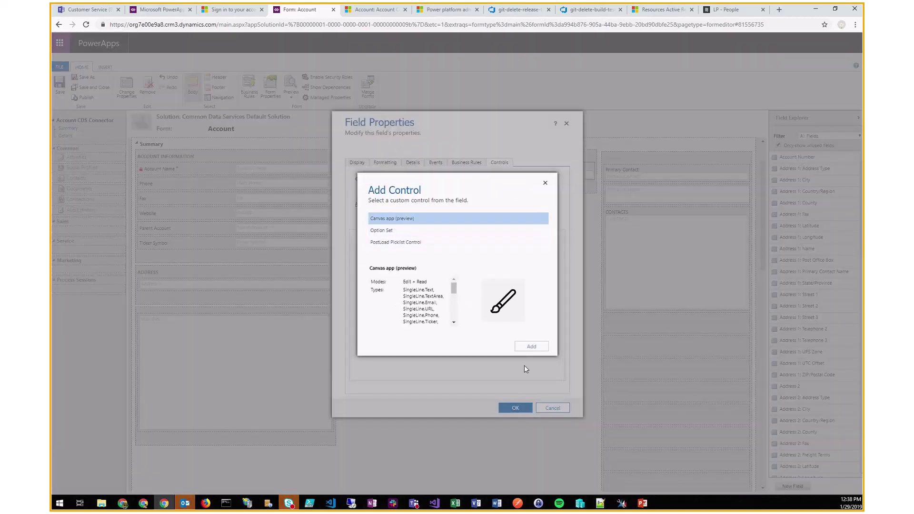
{"action": "left_click", "coordinate": [531, 347]}
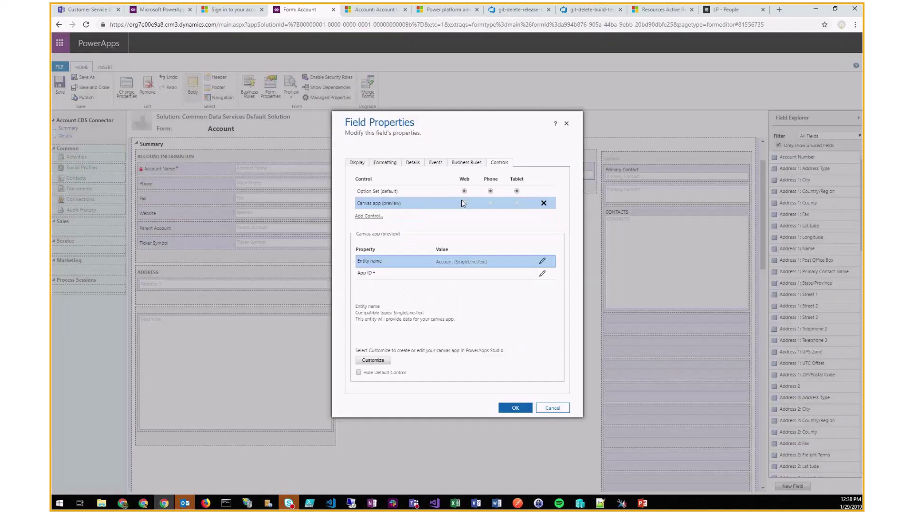
{"action": "left_click", "coordinate": [463, 203]}
- Customize the field's canvas app in PowerApps Studio and delete the default gallery from Screen1
{"action": "left_click", "coordinate": [376, 361]}
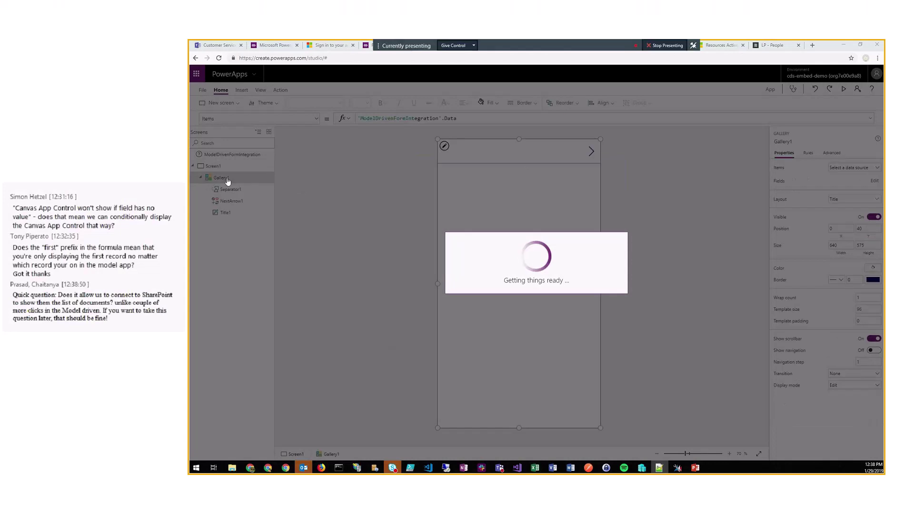
{"action": "left_click", "coordinate": [228, 178]}
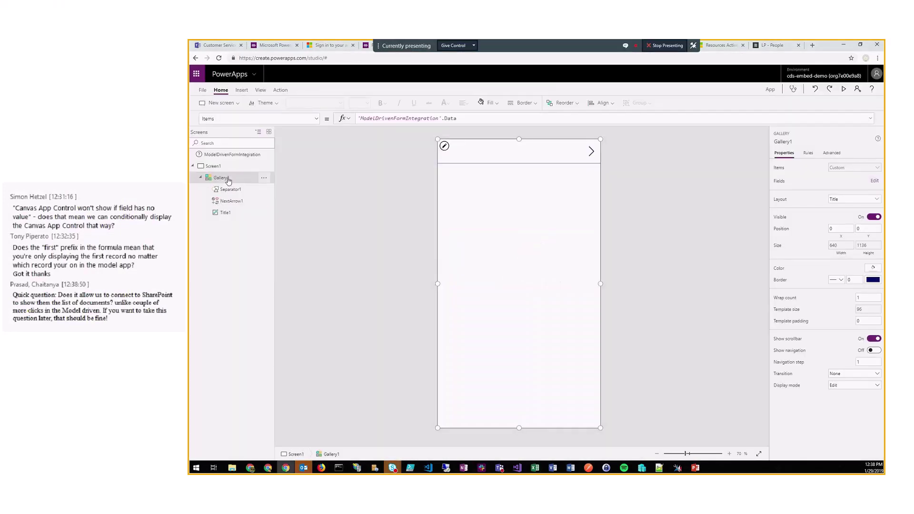
{"action": "key", "text": "Delete"}
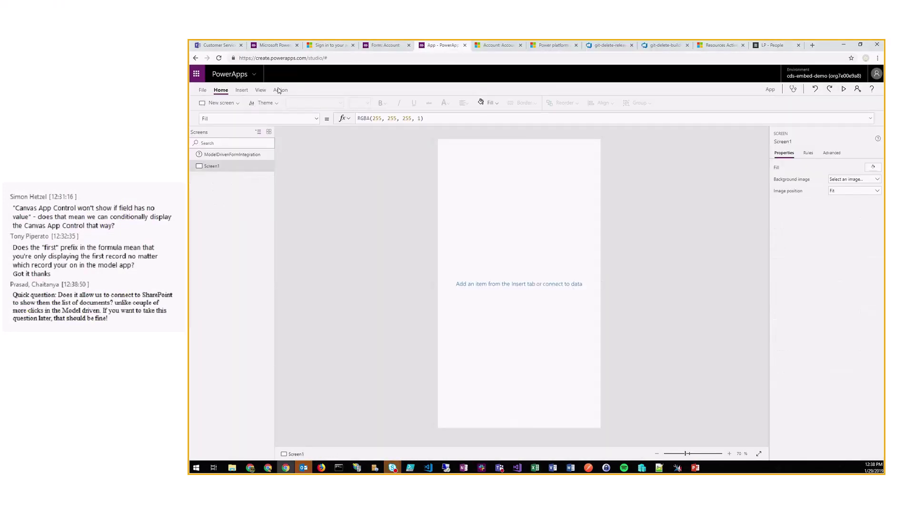
{"action": "left_click", "coordinate": [241, 90]}
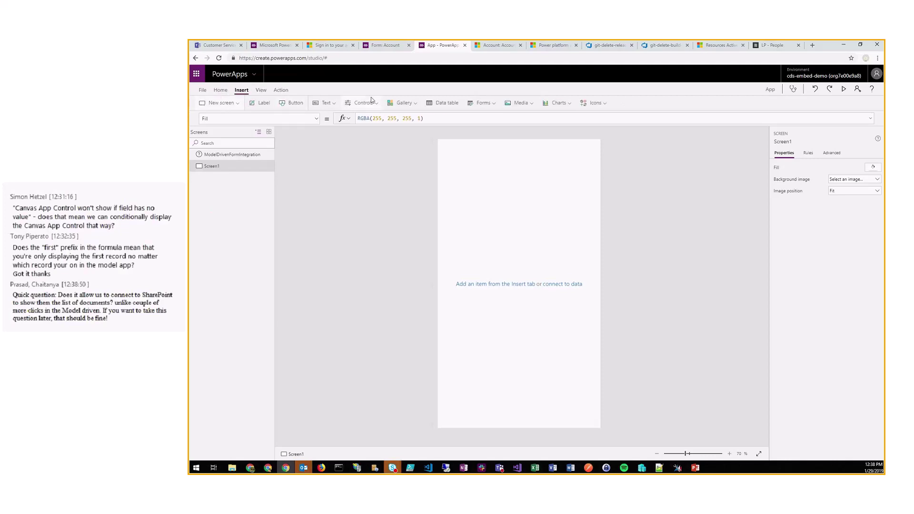
{"action": "left_click", "coordinate": [482, 103]}
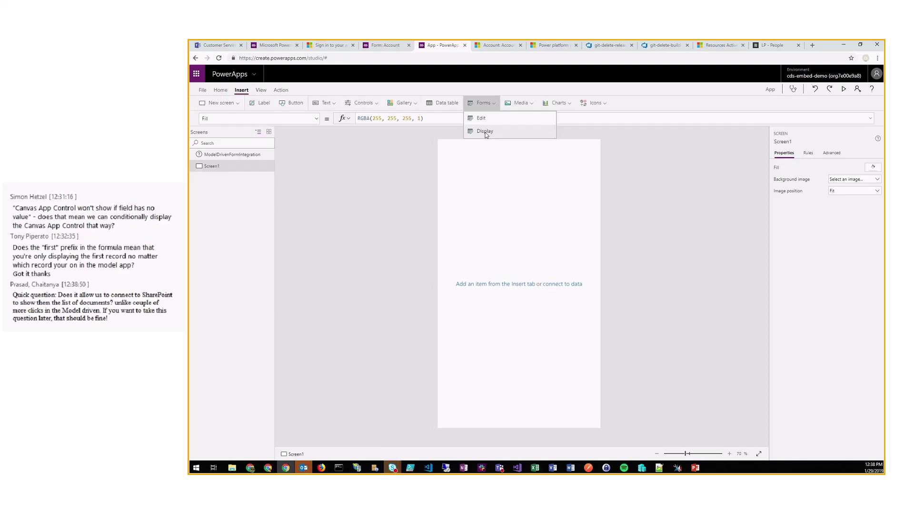
{"action": "left_click", "coordinate": [485, 132]}
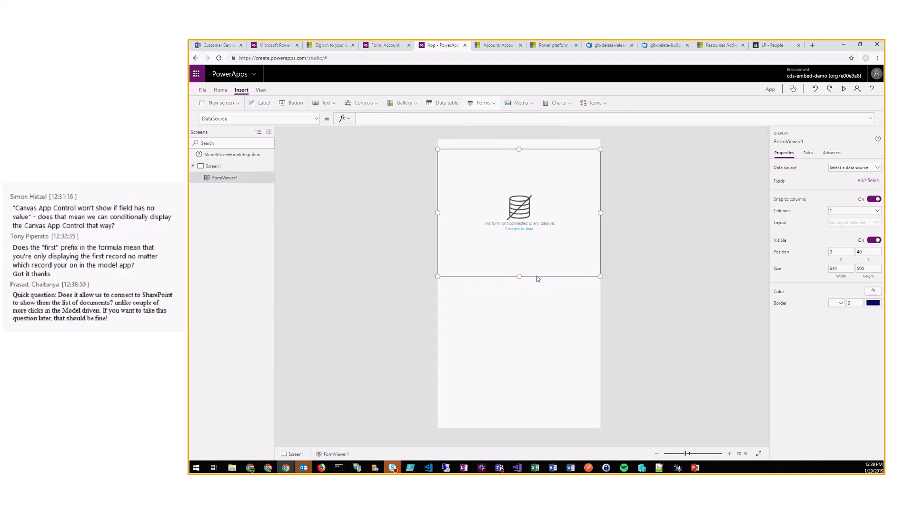
{"action": "key", "text": "Delete"}
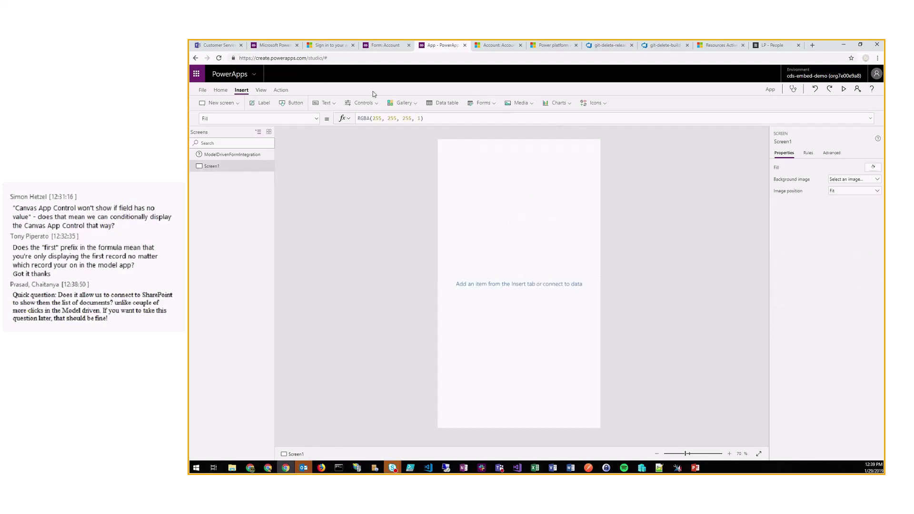
- Insert an edit form on Screen1 and create a Common Data Service connection for it, accepting the premium plan notice
{"action": "left_click", "coordinate": [481, 103]}
{"action": "left_click", "coordinate": [482, 119]}
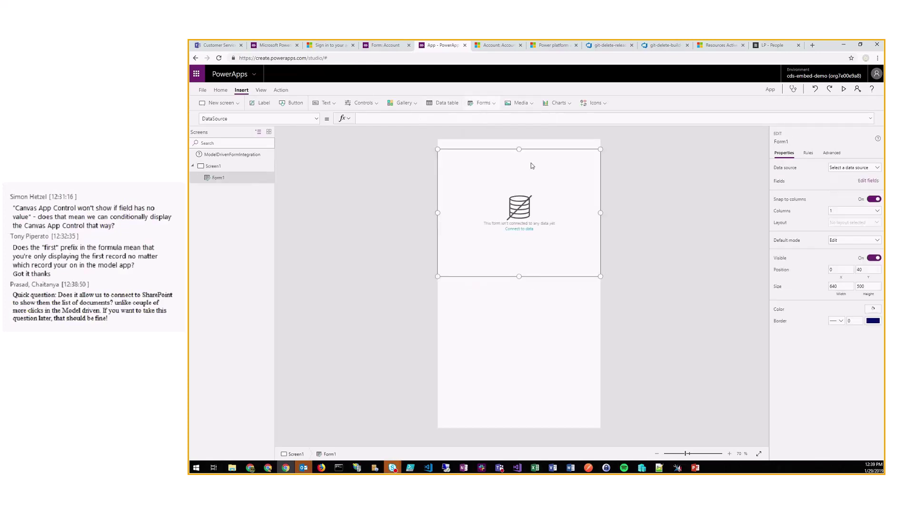
{"action": "left_click", "coordinate": [529, 229]}
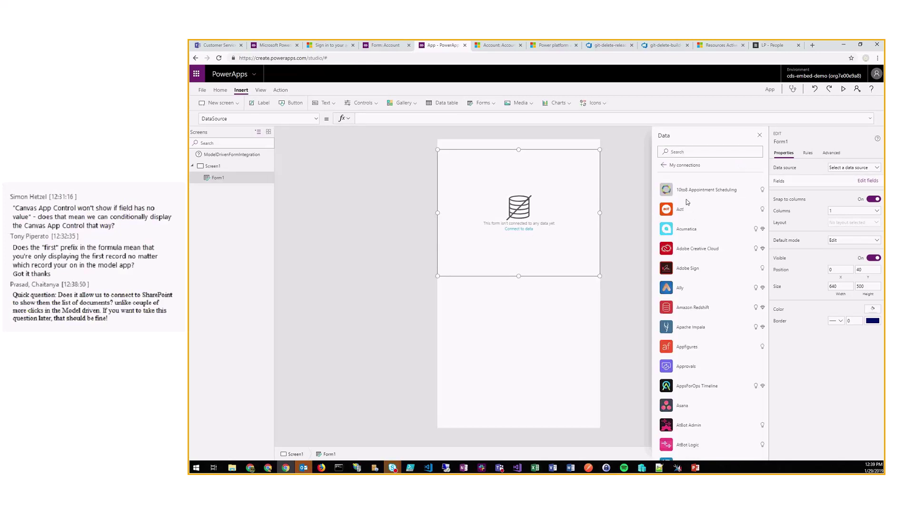
{"action": "left_click", "coordinate": [685, 151]}
{"action": "type", "text": "co"}
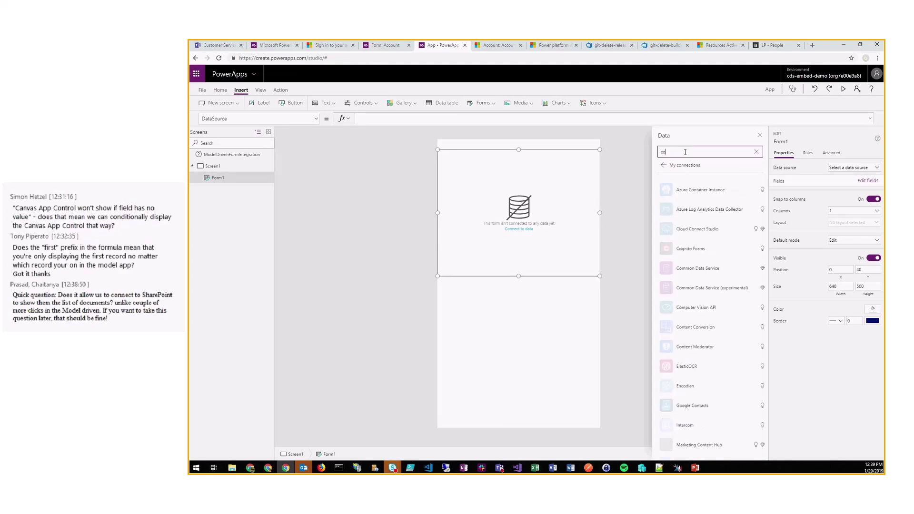
{"action": "type", "text": "mmon"}
{"action": "left_click", "coordinate": [704, 192]}
{"action": "left_click", "coordinate": [672, 450]}
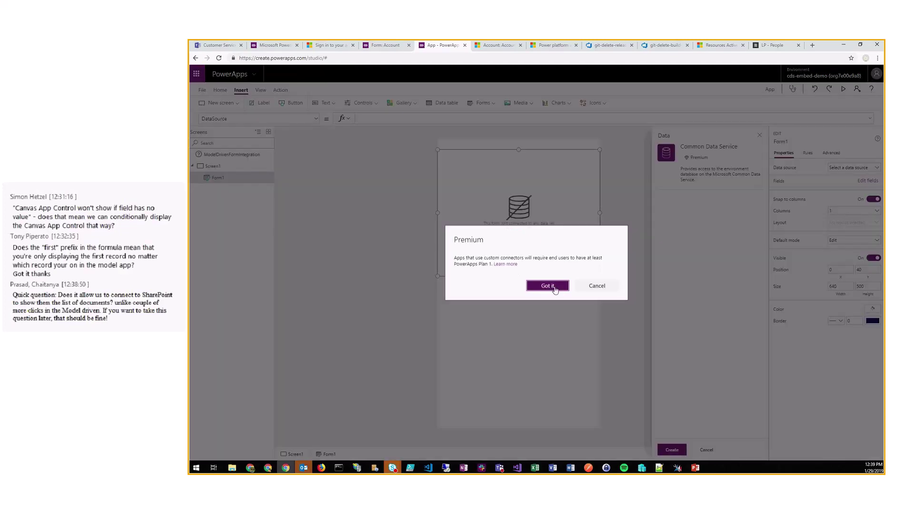
{"action": "left_click", "coordinate": [548, 286]}
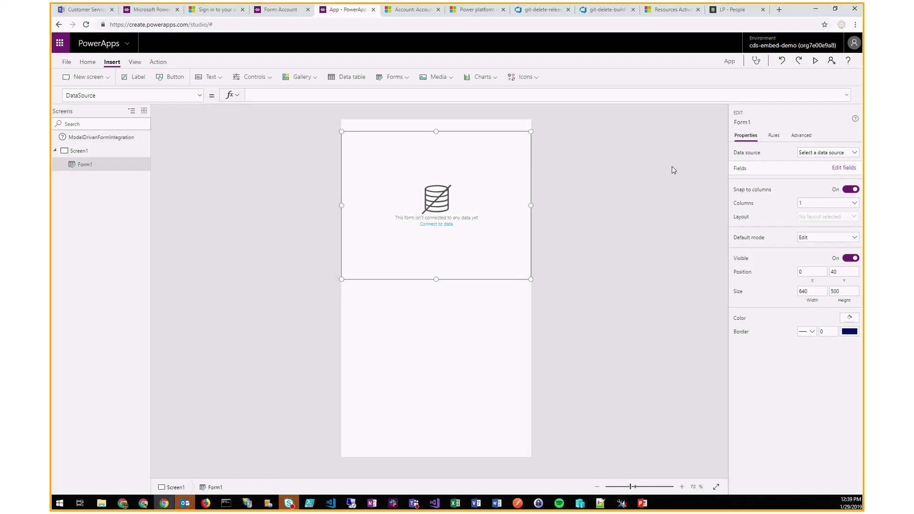
- Try to choose a data source for the edit form, checking the app's data sources as well
{"action": "left_click", "coordinate": [826, 153]}
{"action": "left_click", "coordinate": [638, 187]}
{"action": "left_click", "coordinate": [231, 170]}
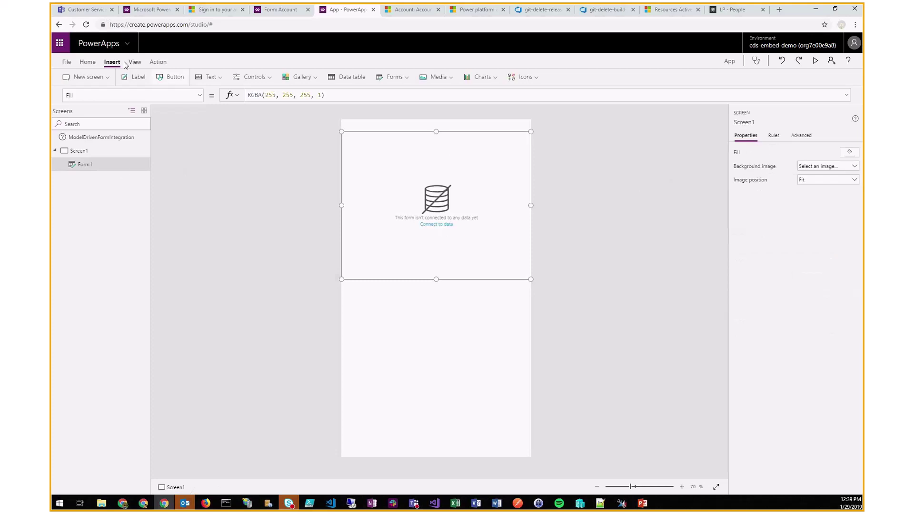
{"action": "left_click", "coordinate": [136, 63]}
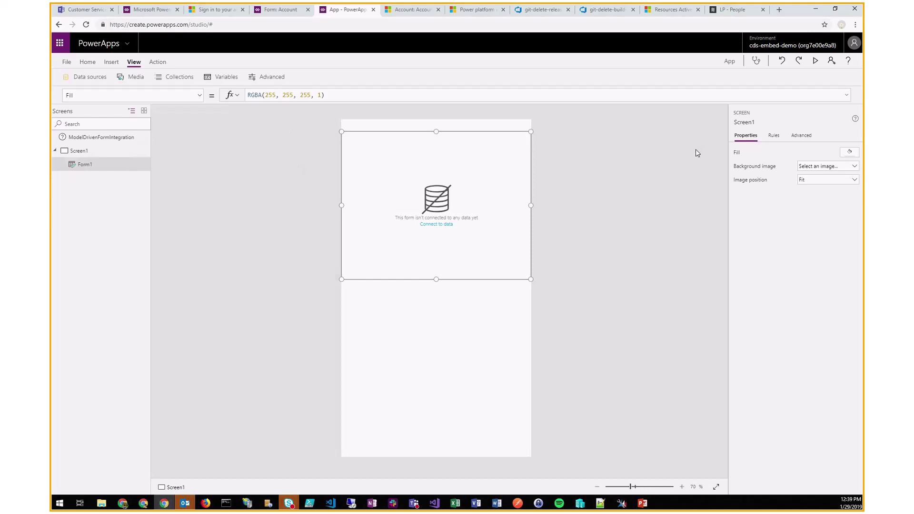
{"action": "left_click", "coordinate": [102, 80]}
- Try to save the canvas app, and return to the Screen1 editor
{"action": "left_click", "coordinate": [62, 68]}
{"action": "key", "text": "ctrl+s"}
{"action": "left_click", "coordinate": [71, 222]}
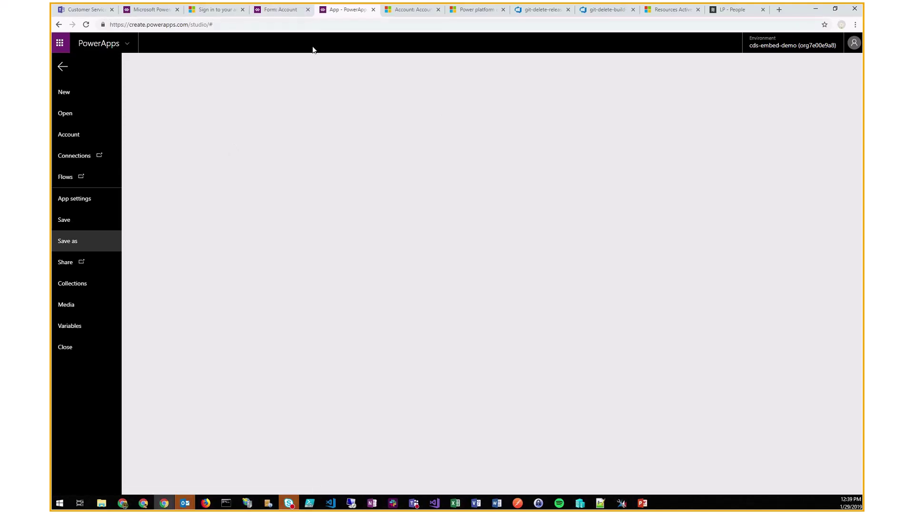
{"action": "left_click", "coordinate": [62, 67]}
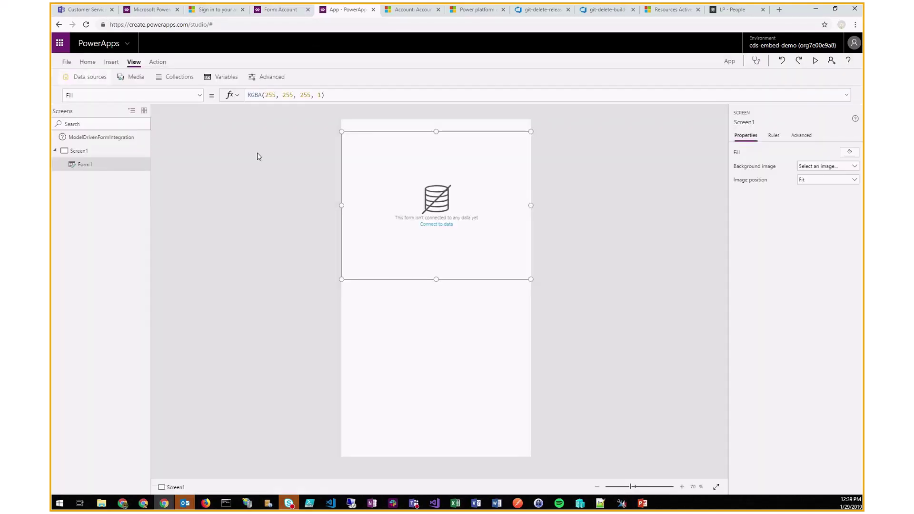
- Try again to save the canvas app, and abandon it by reloading PowerApps Studio and closing its browser tab
{"action": "key", "text": "alt+f"}
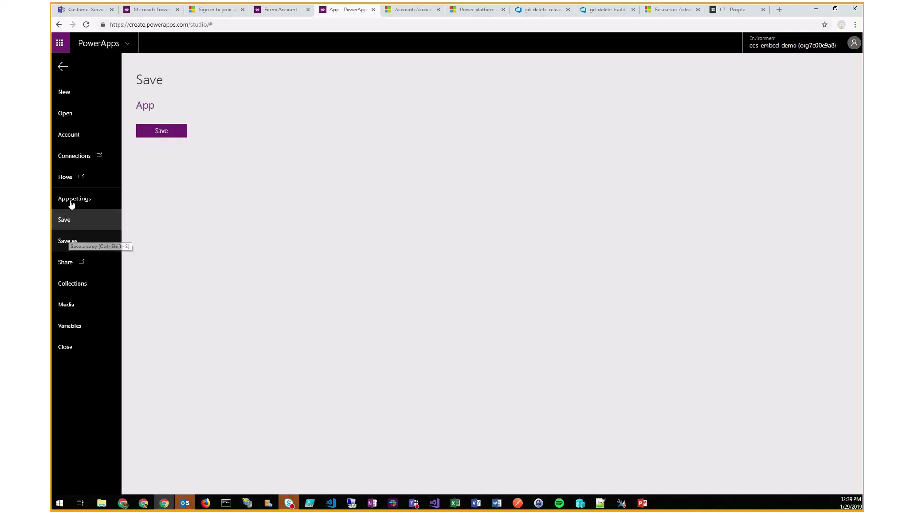
{"action": "left_click", "coordinate": [72, 200]}
{"action": "left_click", "coordinate": [74, 220]}
{"action": "left_click", "coordinate": [72, 238]}
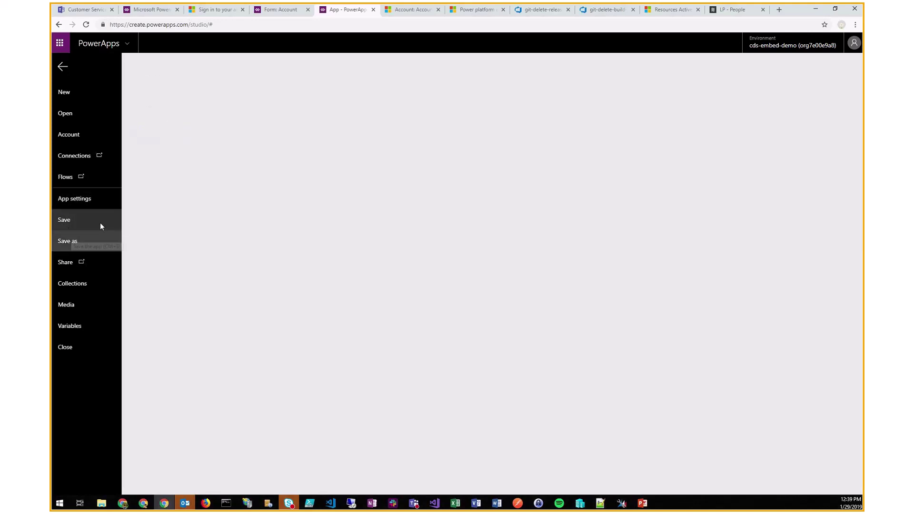
{"action": "key", "text": "F5"}
{"action": "left_click", "coordinate": [498, 70]}
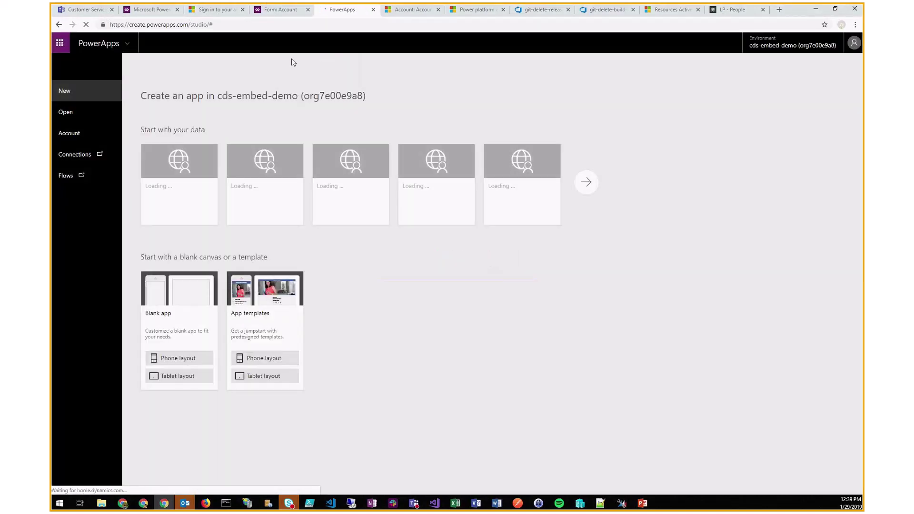
{"action": "middle_click", "coordinate": [347, 7]}
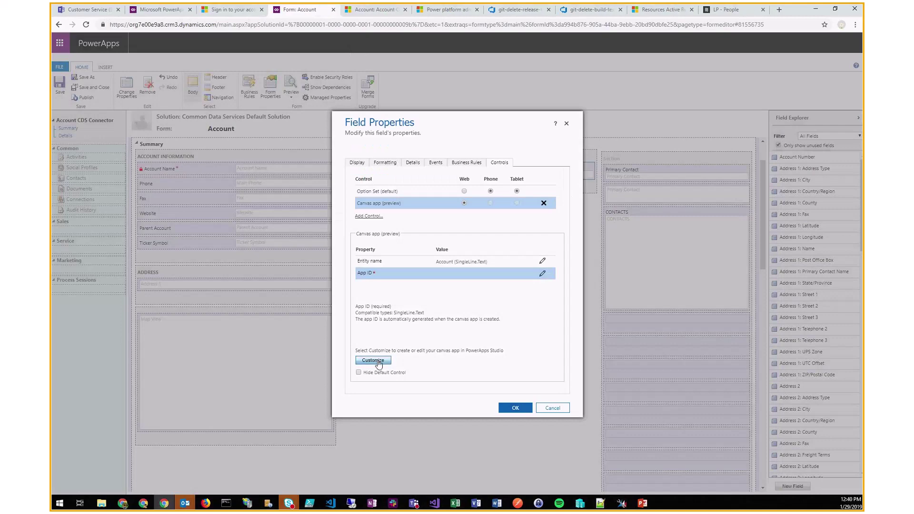
- Reopen the field's canvas app for customization in PowerApps Studio and delete the default gallery from Screen1
{"action": "left_click", "coordinate": [373, 360]}
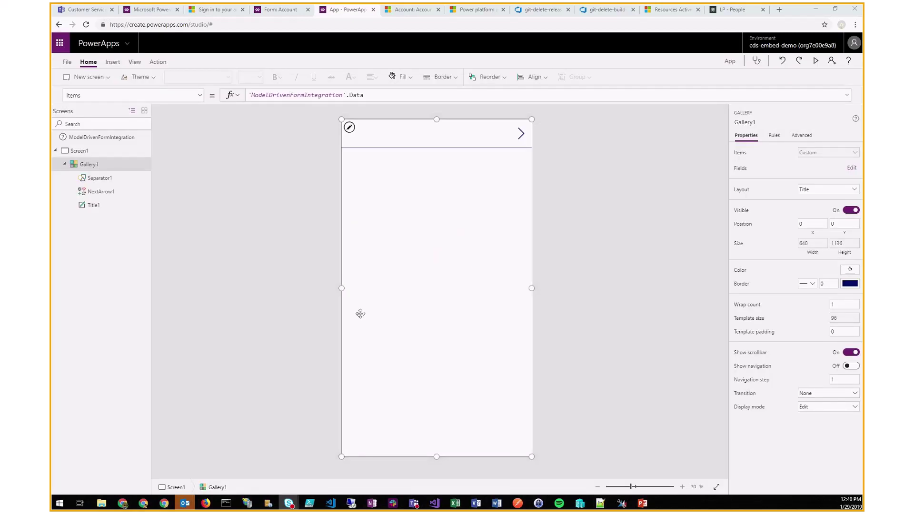
{"action": "left_click", "coordinate": [345, 214]}
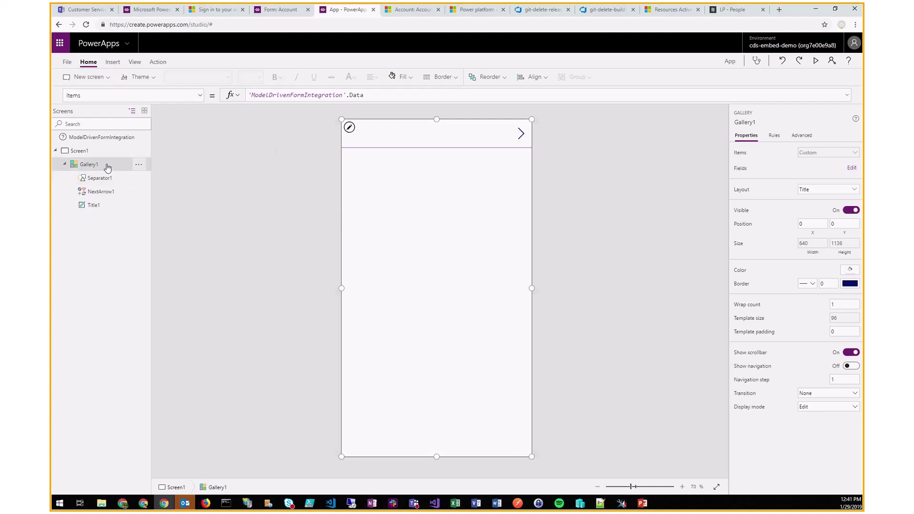
{"action": "key", "text": "Delete"}
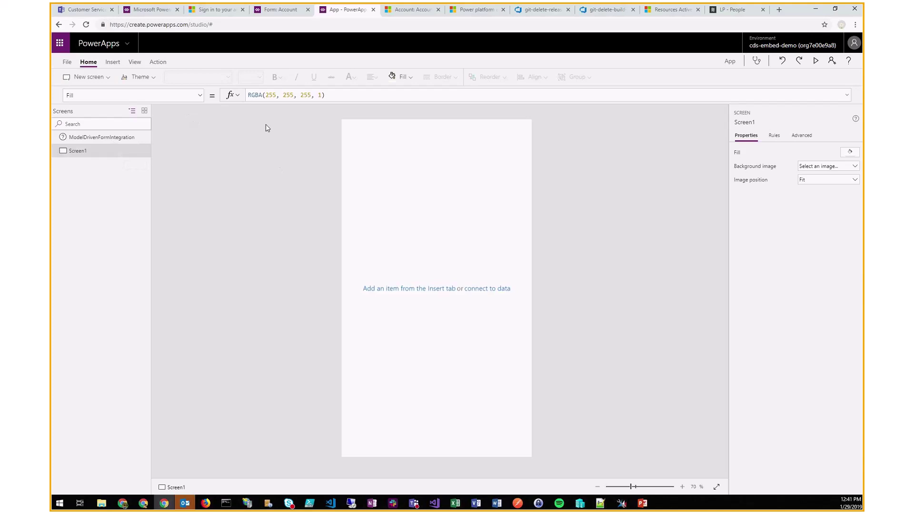
- Insert an edit form on Screen1 connected to the Common Data Service Accounts entity, and stretch its height to about 799
{"action": "left_click", "coordinate": [117, 63]}
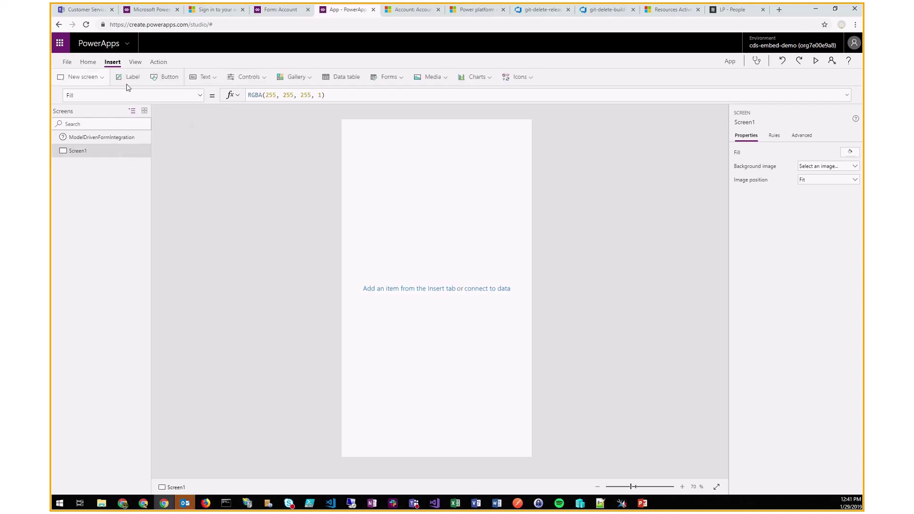
{"action": "left_click", "coordinate": [402, 78]}
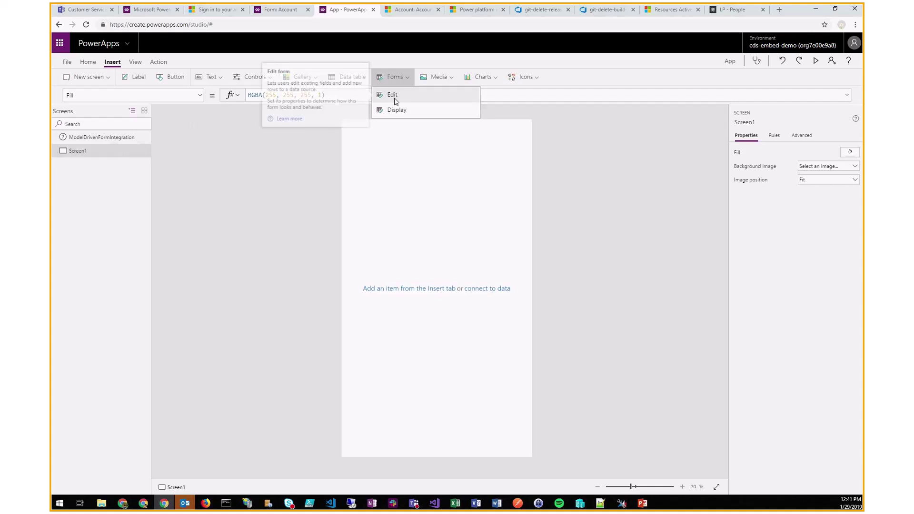
{"action": "left_click", "coordinate": [394, 98]}
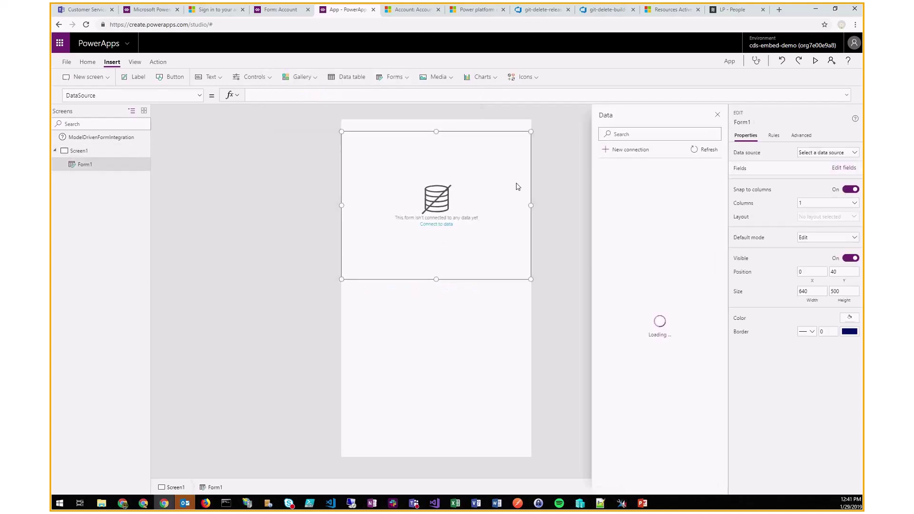
{"action": "left_click", "coordinate": [647, 201]}
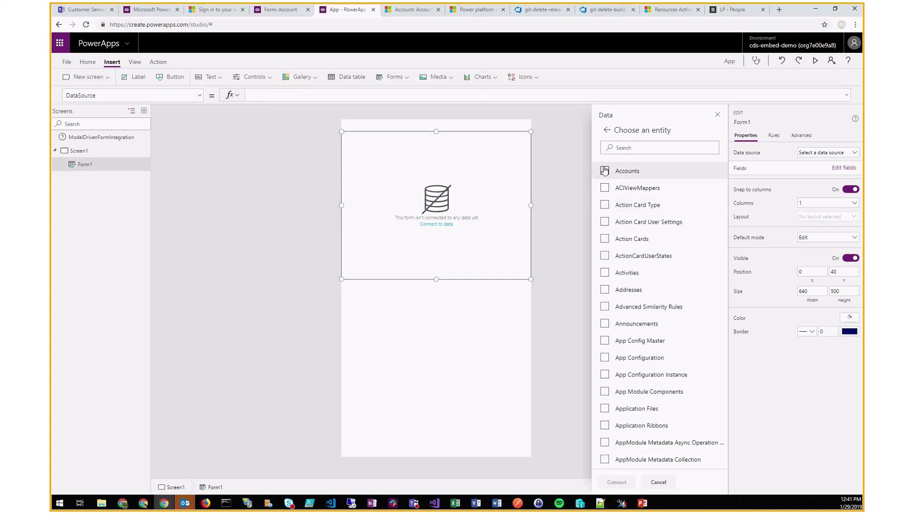
{"action": "left_click", "coordinate": [605, 171]}
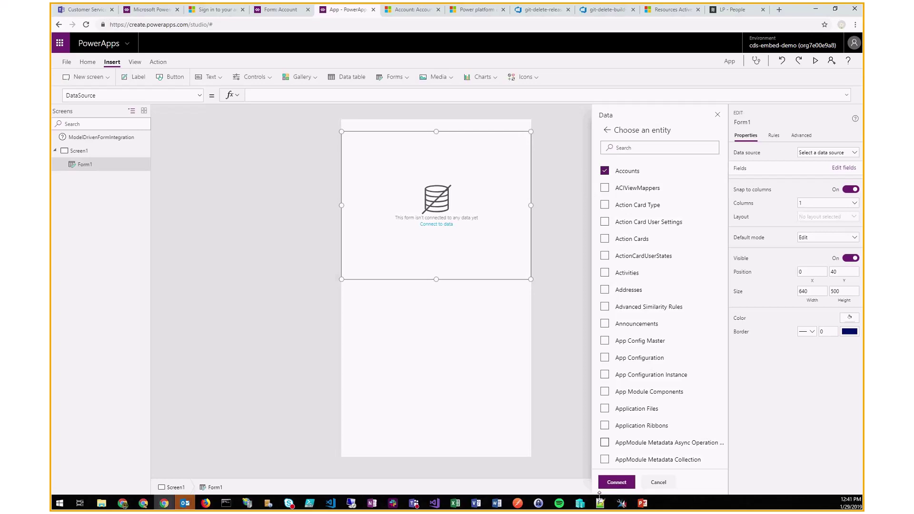
{"action": "left_click", "coordinate": [617, 483]}
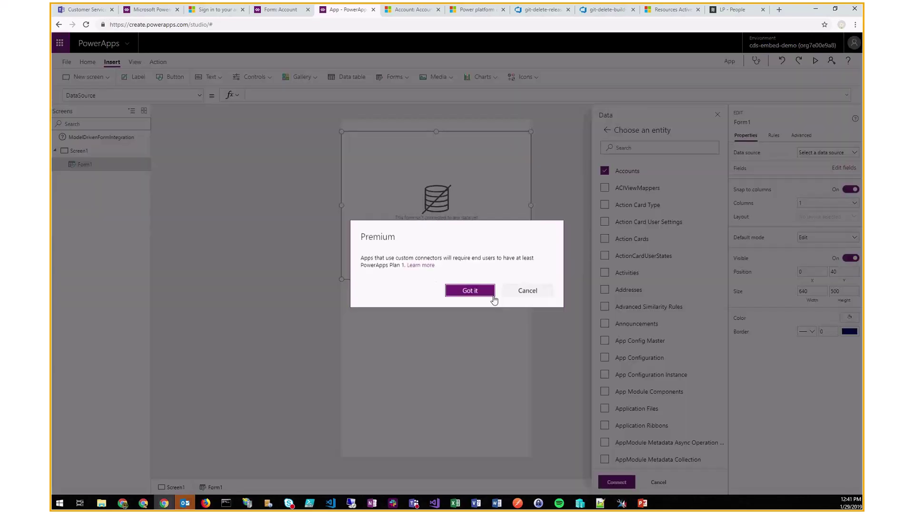
{"action": "left_click", "coordinate": [469, 294]}
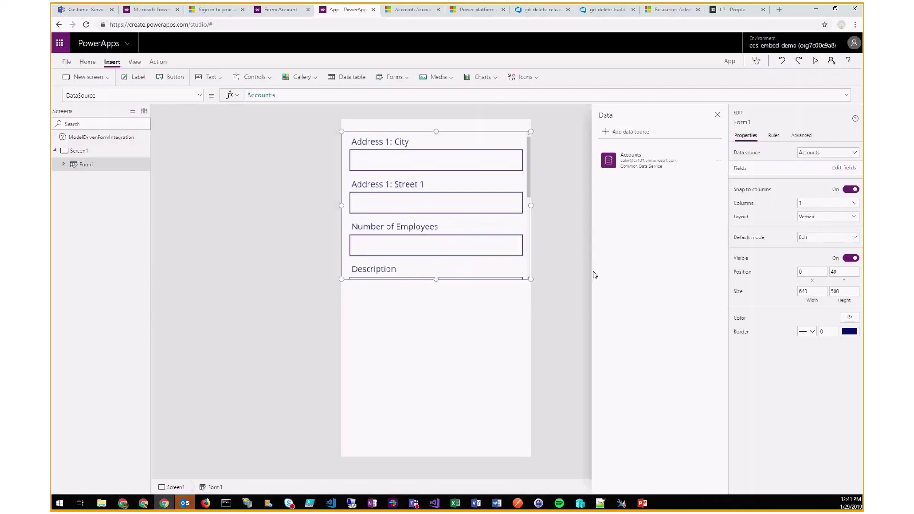
{"action": "left_click_drag", "start_coordinate": [436, 279], "coordinate": [447, 369]}
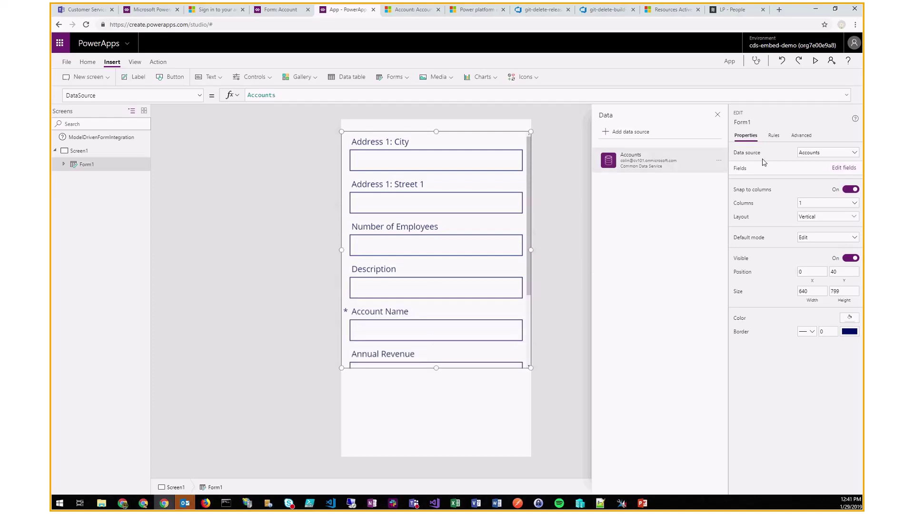
- Remove all fields except Account Name from the edit form
{"action": "left_click", "coordinate": [843, 167]}
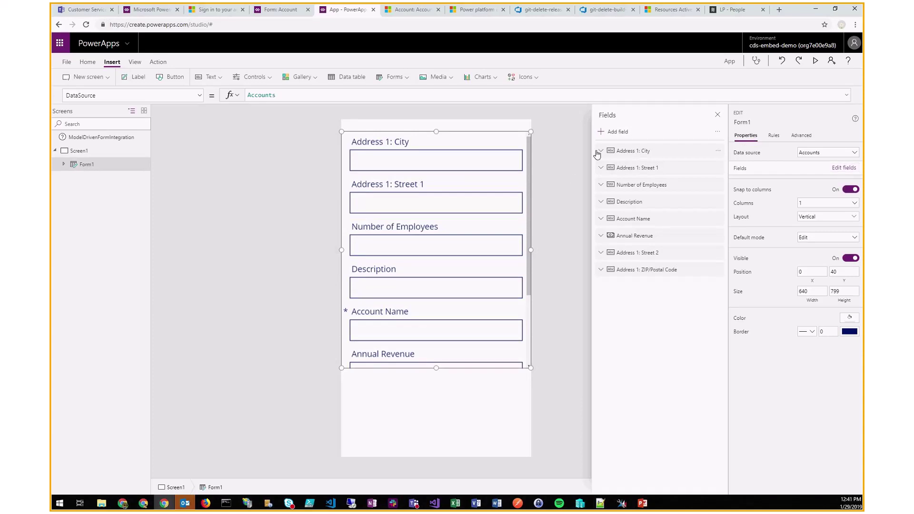
{"action": "left_click", "coordinate": [717, 150]}
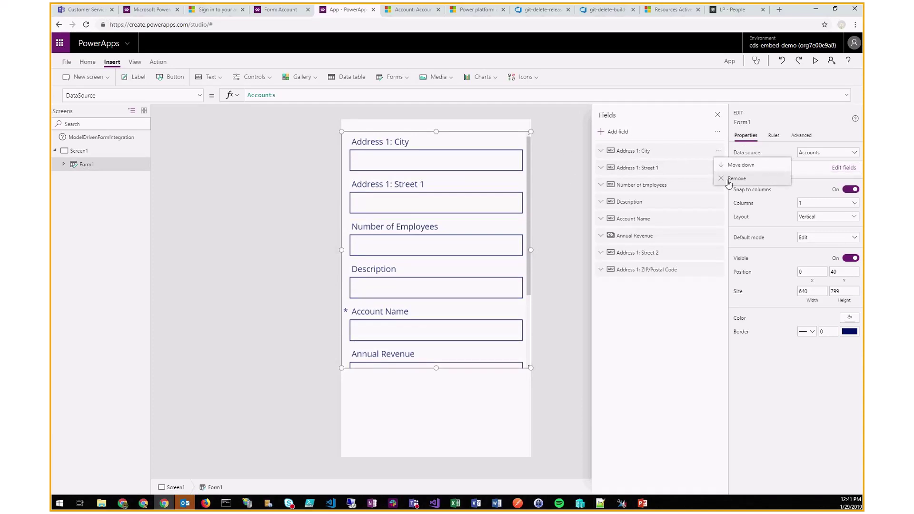
{"action": "left_click", "coordinate": [721, 178]}
{"action": "left_click", "coordinate": [718, 151]}
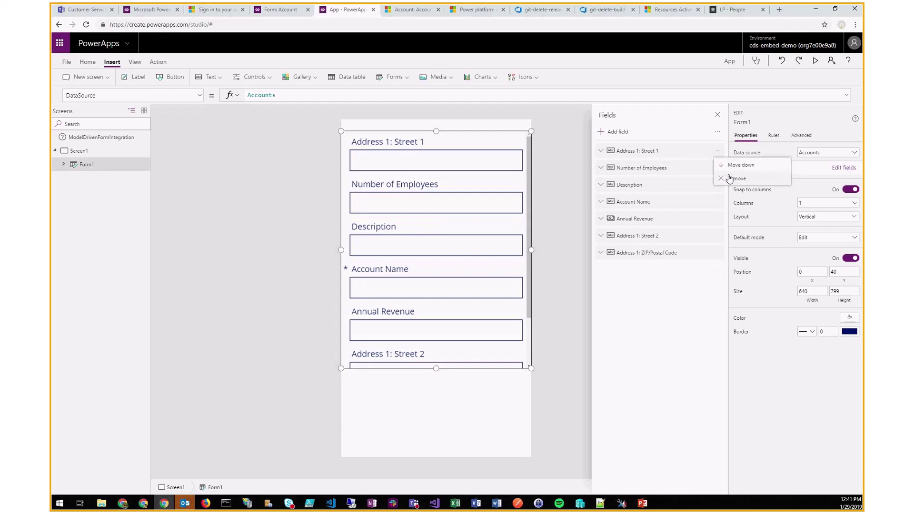
{"action": "left_click", "coordinate": [723, 177]}
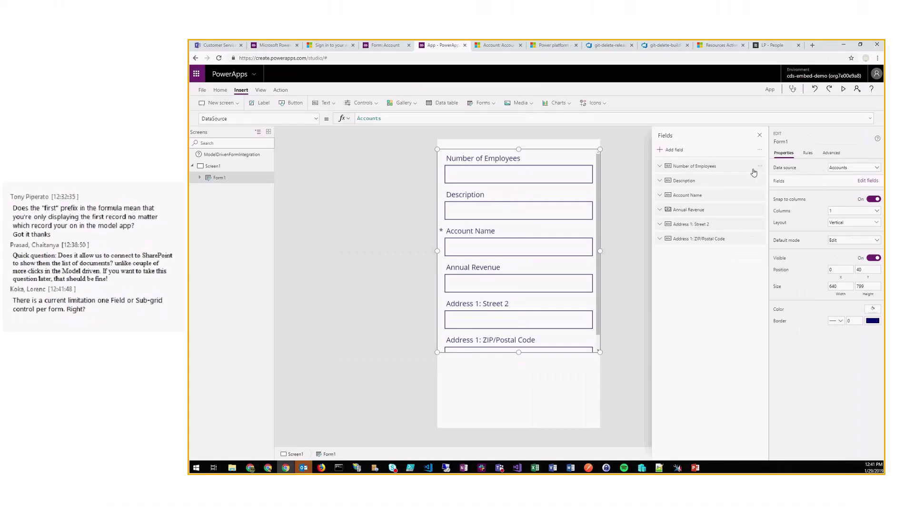
{"action": "left_click", "coordinate": [759, 166]}
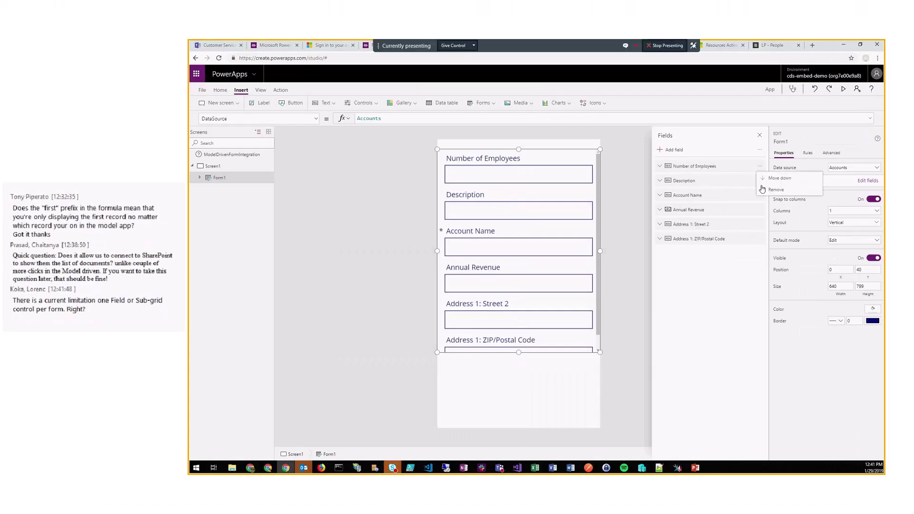
{"action": "left_click", "coordinate": [764, 192]}
{"action": "left_click", "coordinate": [762, 167]}
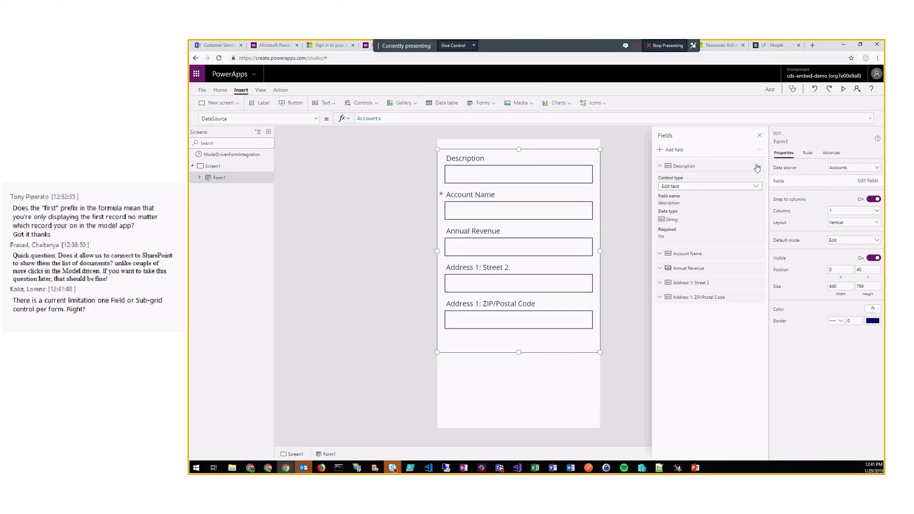
{"action": "left_click", "coordinate": [761, 169]}
{"action": "left_click", "coordinate": [760, 166]}
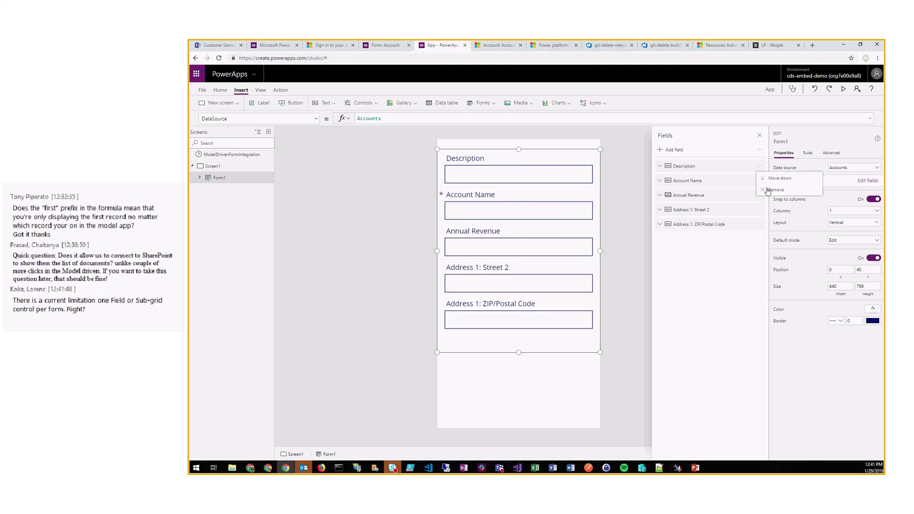
{"action": "left_click", "coordinate": [767, 191]}
{"action": "left_click", "coordinate": [760, 181]}
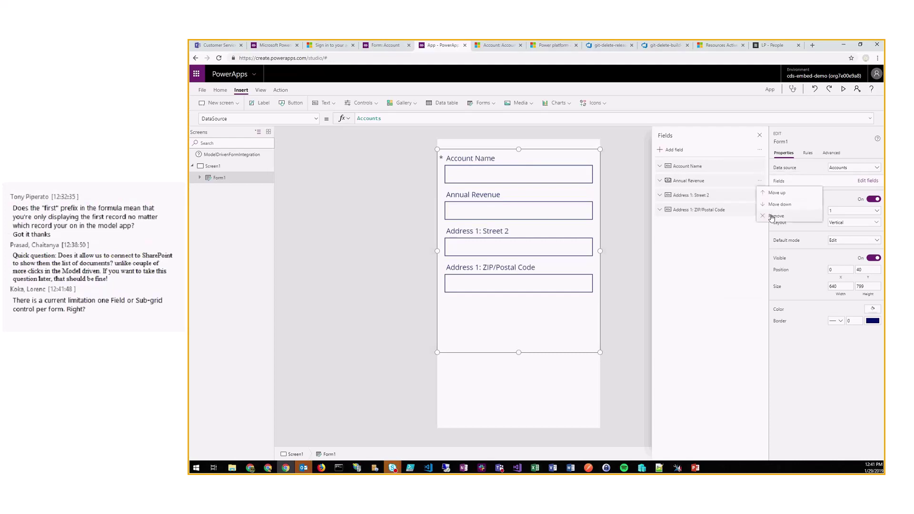
{"action": "left_click", "coordinate": [772, 217]}
{"action": "left_click", "coordinate": [757, 185]}
{"action": "left_click", "coordinate": [760, 181]}
{"action": "left_click", "coordinate": [772, 216]}
{"action": "left_click", "coordinate": [760, 181]}
{"action": "left_click", "coordinate": [775, 203]}
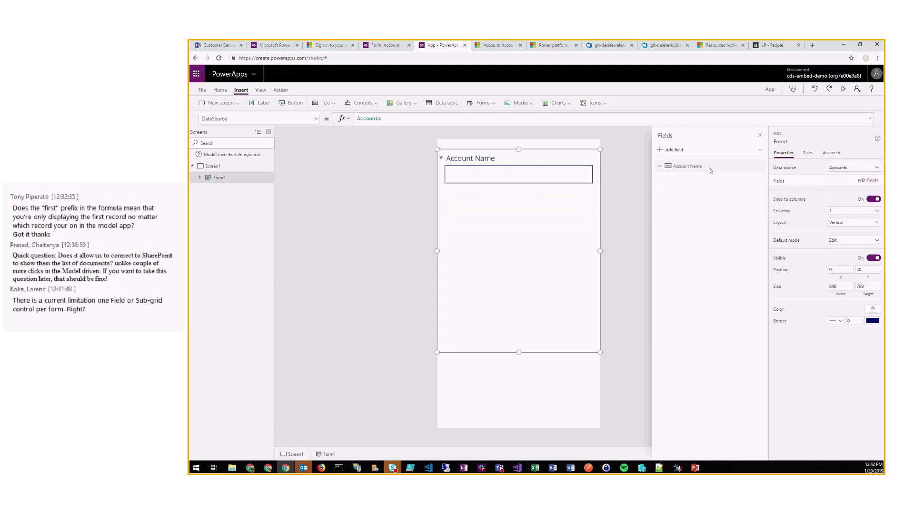
- Add the Main Phone and Website fields to the edit form, and shorten the form's height to about 550
{"action": "left_click", "coordinate": [672, 150]}
{"action": "type", "text": "tele"}
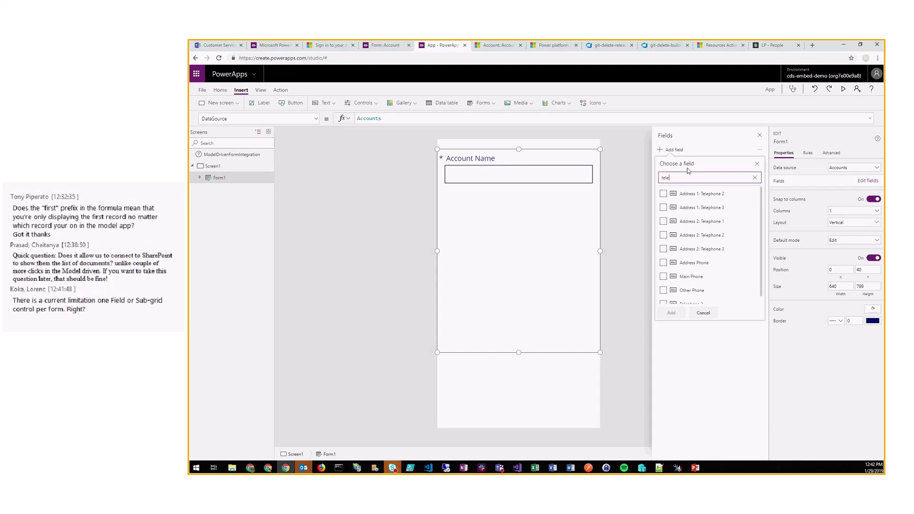
{"action": "left_click", "coordinate": [689, 277]}
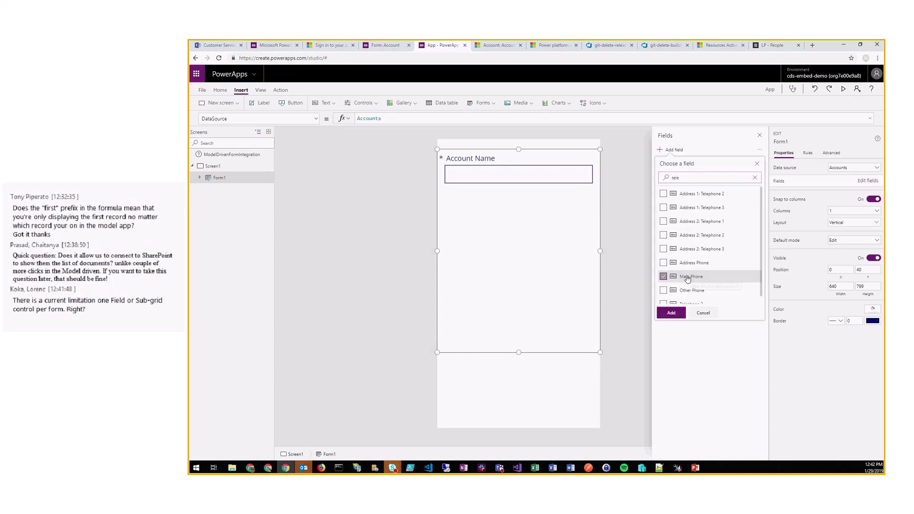
{"action": "left_click", "coordinate": [671, 312]}
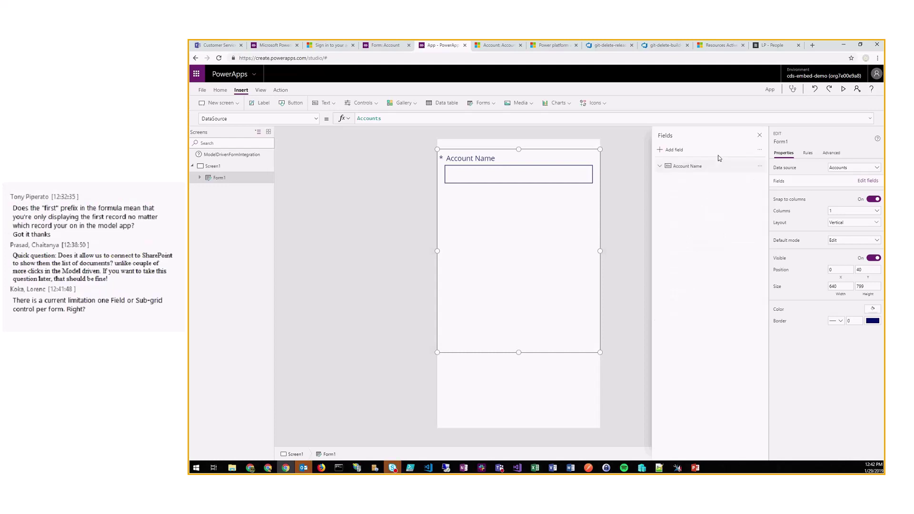
{"action": "left_click", "coordinate": [679, 151]}
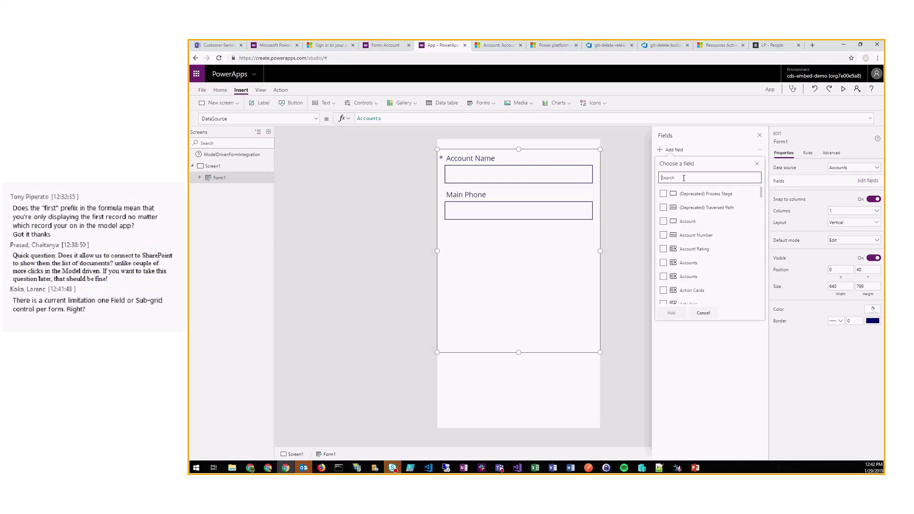
{"action": "type", "text": "web"}
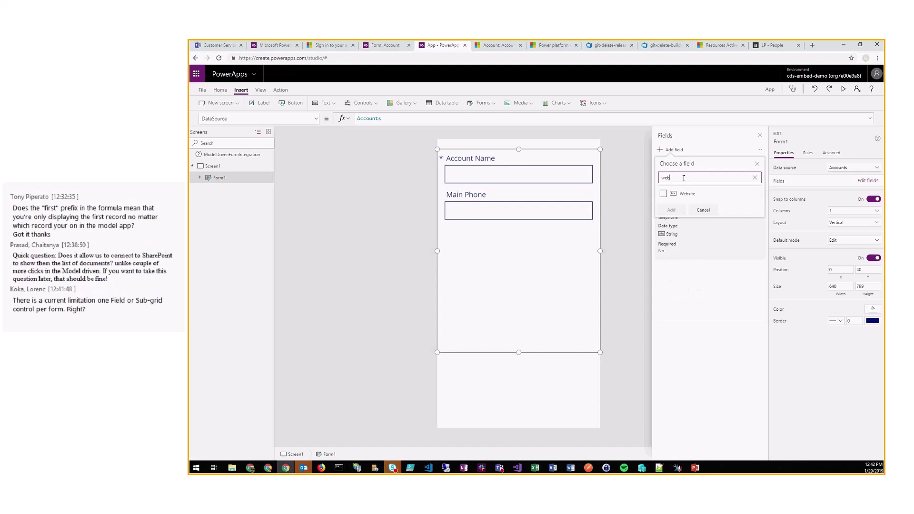
{"action": "left_click", "coordinate": [663, 193]}
{"action": "left_click", "coordinate": [671, 210]}
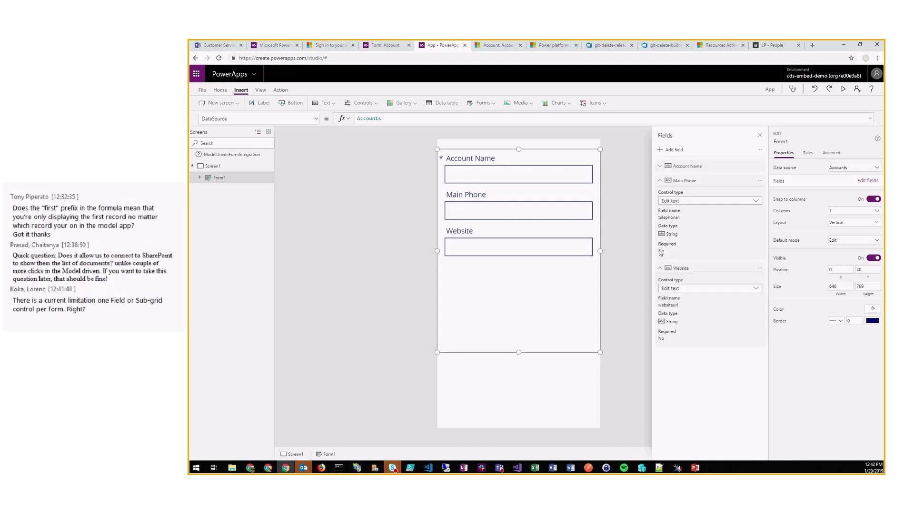
{"action": "left_click", "coordinate": [660, 180]}
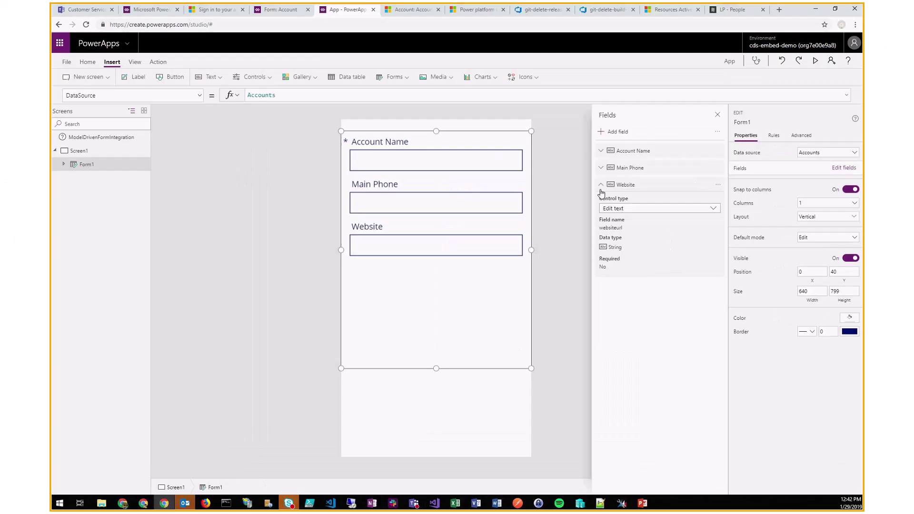
{"action": "left_click", "coordinate": [601, 189]}
{"action": "left_click_drag", "start_coordinate": [436, 368], "coordinate": [429, 295]}
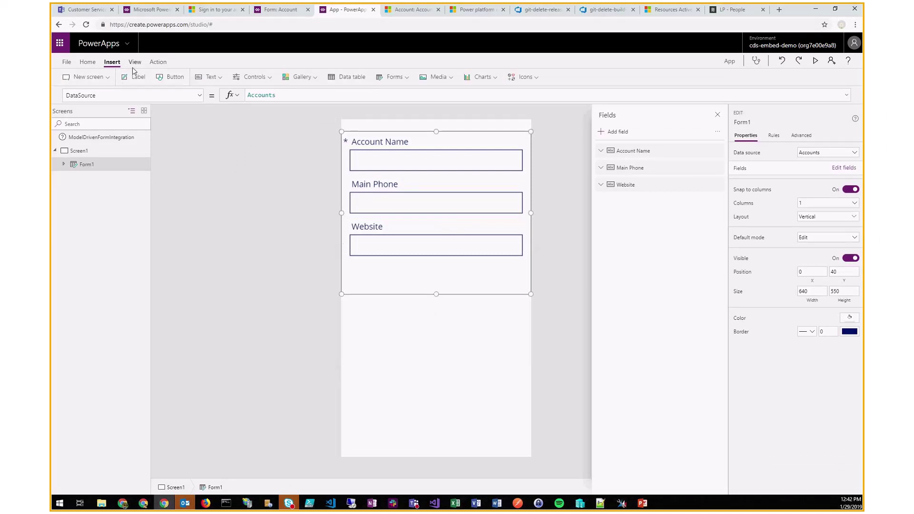
- Insert a button below the Website field and label it "Submit"
{"action": "left_click", "coordinate": [174, 77]}
{"action": "left_click_drag", "start_coordinate": [413, 141], "coordinate": [431, 292]}
{"action": "double_click", "coordinate": [430, 291]}
{"action": "type", "text": "Subm"}
{"action": "left_click", "coordinate": [481, 290]}
{"action": "left_click", "coordinate": [458, 291]}
- Set the Submit button's OnSelect action to SubmitForm(Form1), and move the button lower, below the edit form
{"action": "left_click", "coordinate": [802, 135]}
{"action": "left_click", "coordinate": [764, 197]}
{"action": "type", "text": "Submit"}
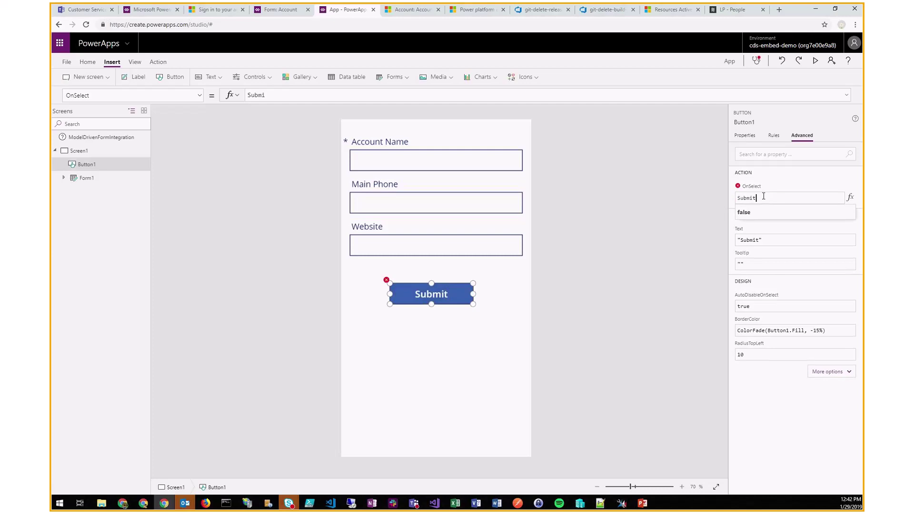
{"action": "type", "text": "Form(("}
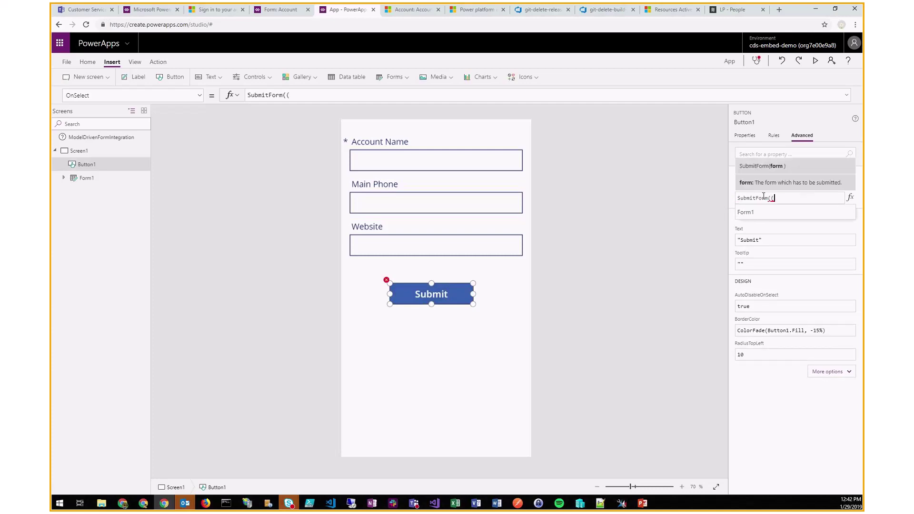
{"action": "key", "text": "BackSpace"}
{"action": "type", "text": "Form"}
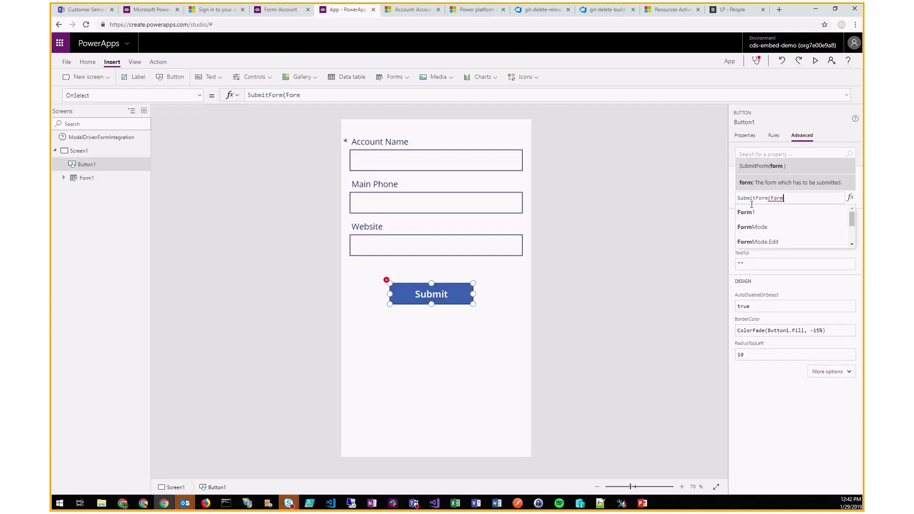
{"action": "left_click", "coordinate": [747, 212]}
{"action": "type", "text": ")"}
{"action": "left_click", "coordinate": [676, 256]}
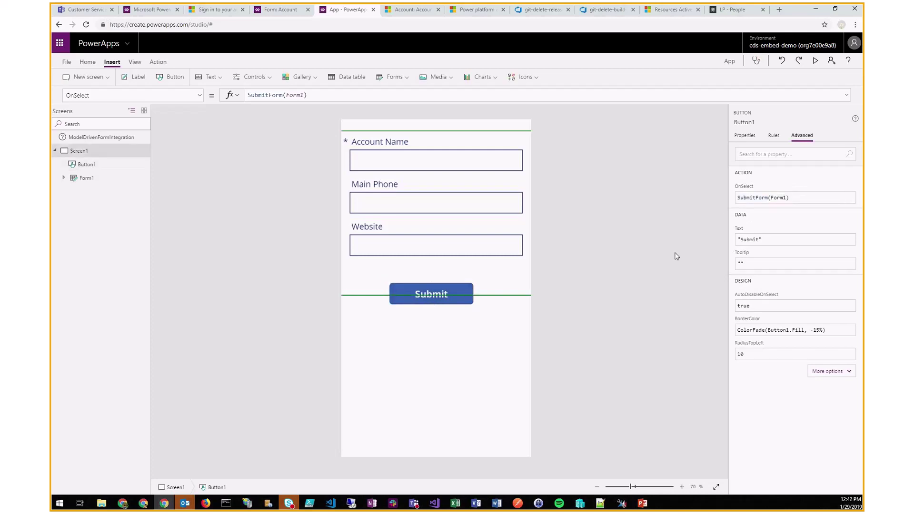
{"action": "left_click", "coordinate": [402, 293]}
{"action": "left_click_drag", "start_coordinate": [401, 292], "coordinate": [407, 335]}
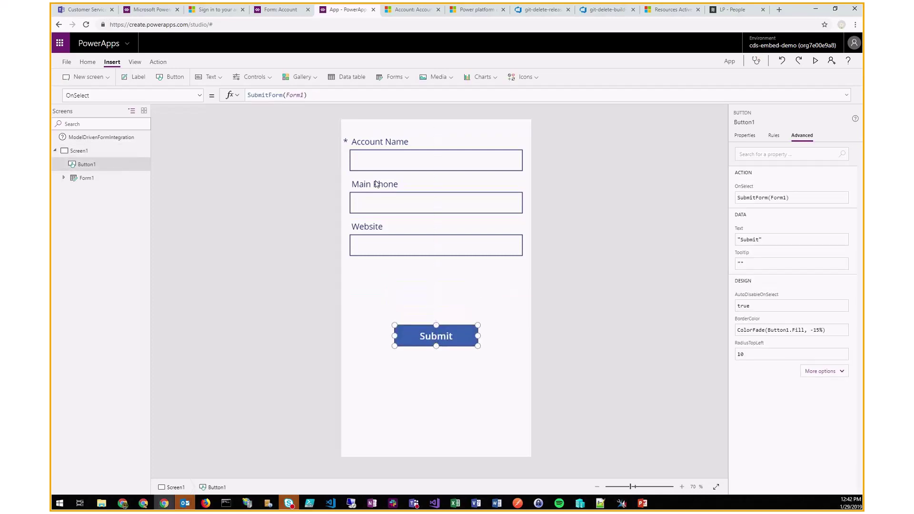
- Set the edit form's Item property to LookUp(Accounts,accountid = GUID(First(ModelDrivenFormIntegration.Data).AccountId))
{"action": "left_click", "coordinate": [504, 146]}
{"action": "left_click", "coordinate": [514, 300]}
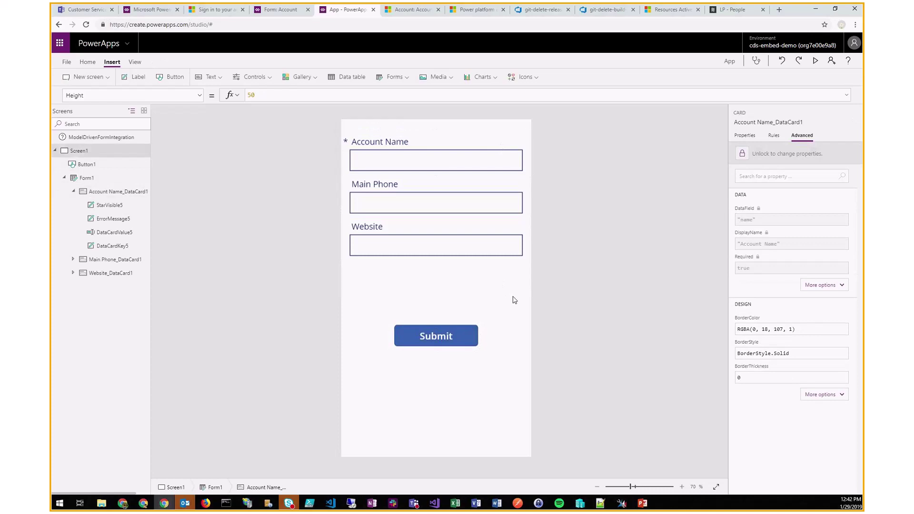
{"action": "left_click", "coordinate": [516, 293]}
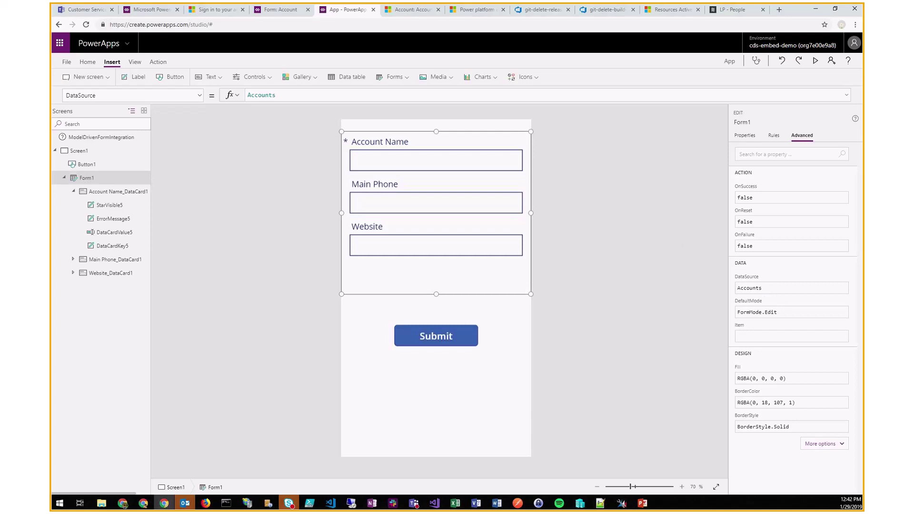
{"action": "key", "text": "alt+Tab"}
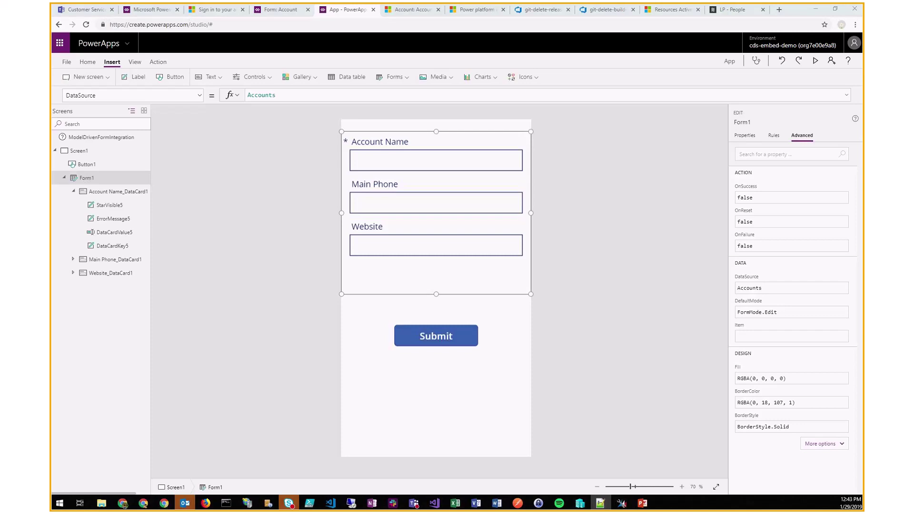
{"action": "left_click", "coordinate": [768, 337]}
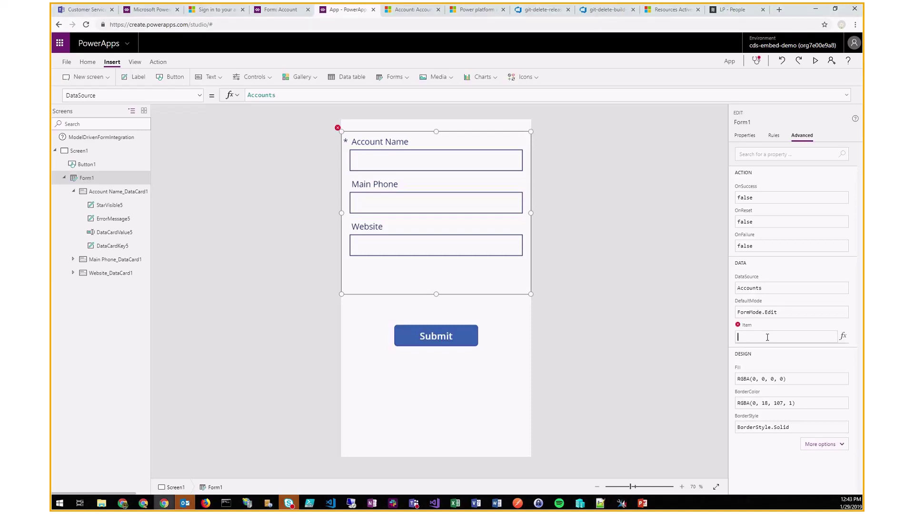
{"action": "type", "text": "LookUp("}
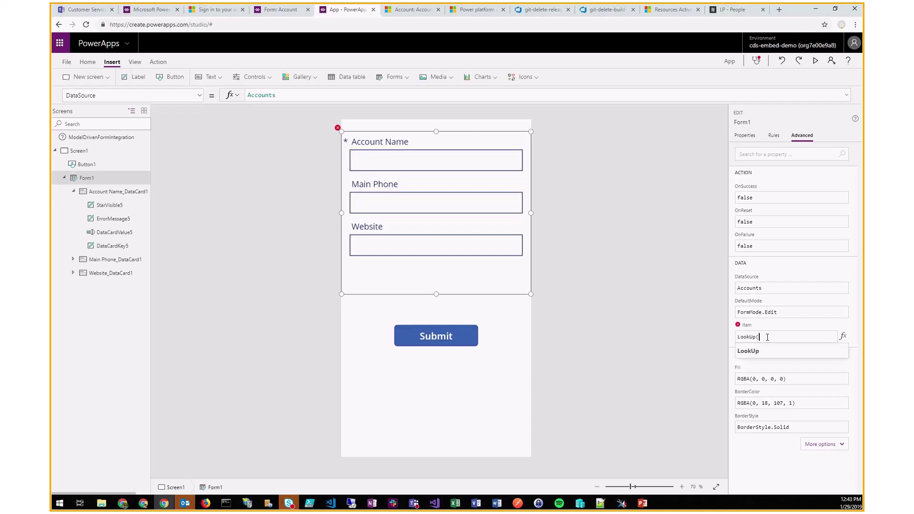
{"action": "type", "text": "Accounts"}
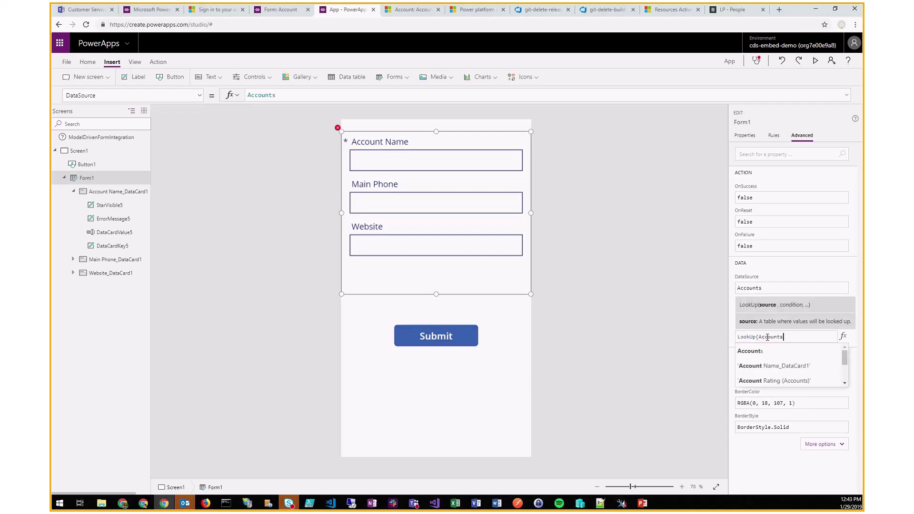
{"action": "type", "text": ","}
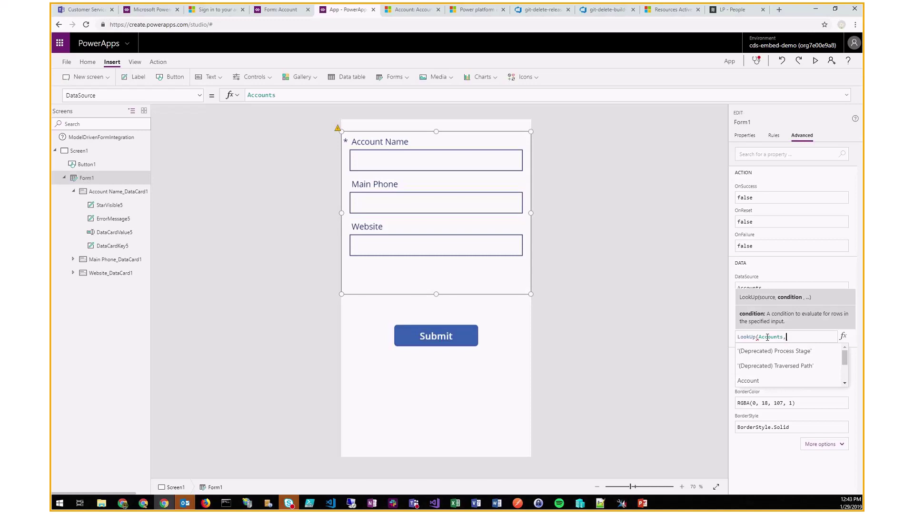
{"action": "type", "text": "accountid"}
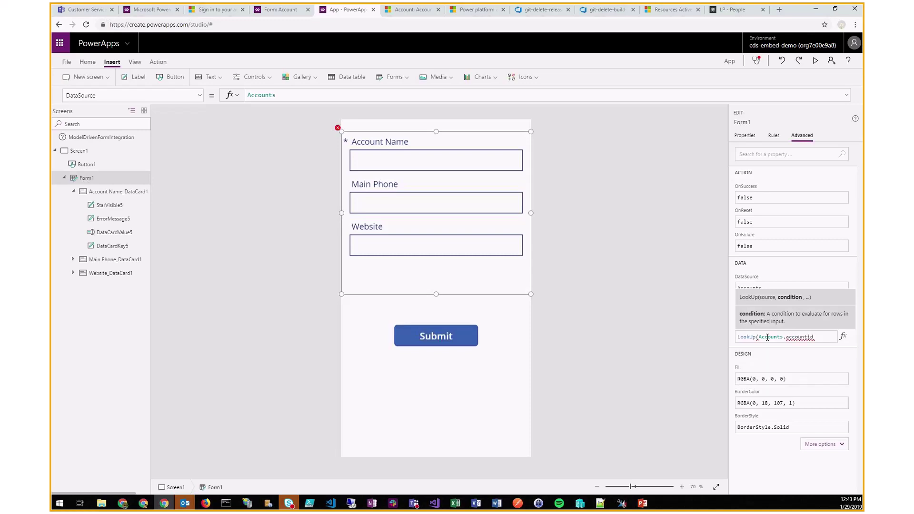
{"action": "type", "text": " = "}
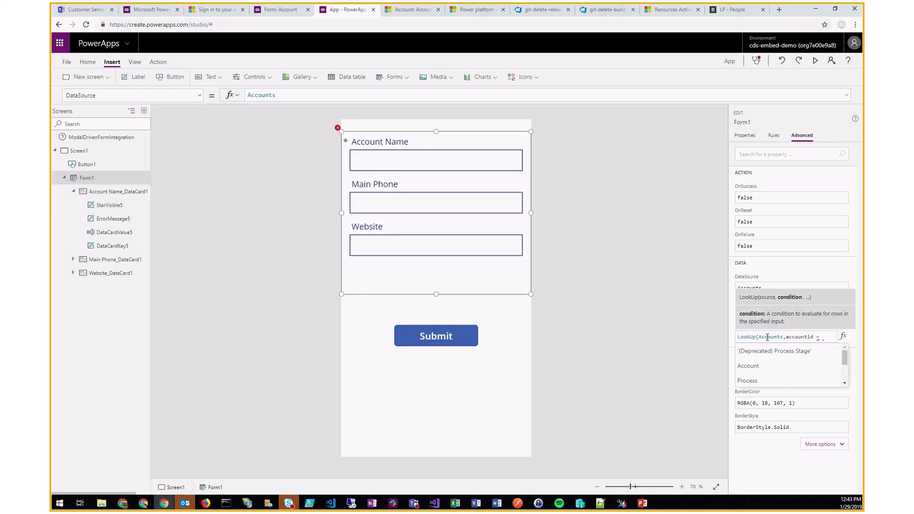
{"action": "type", "text": "GUID("}
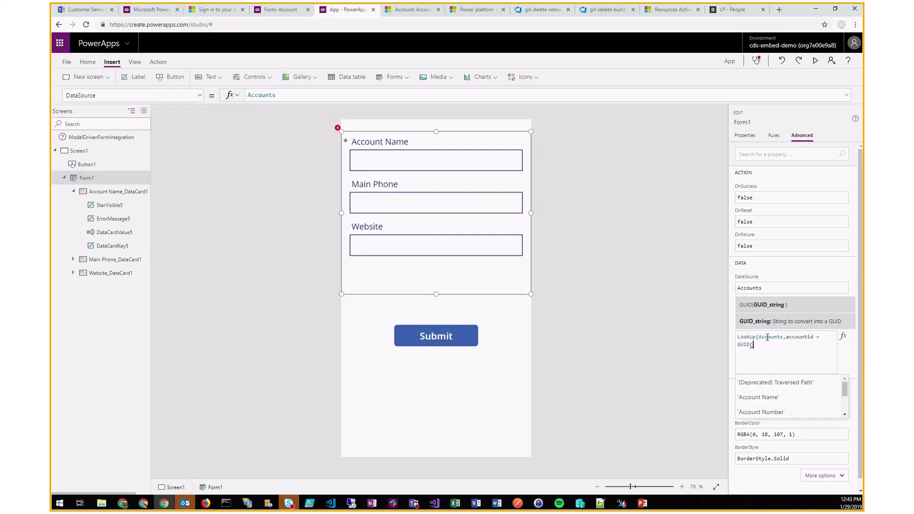
{"action": "type", "text": "First("}
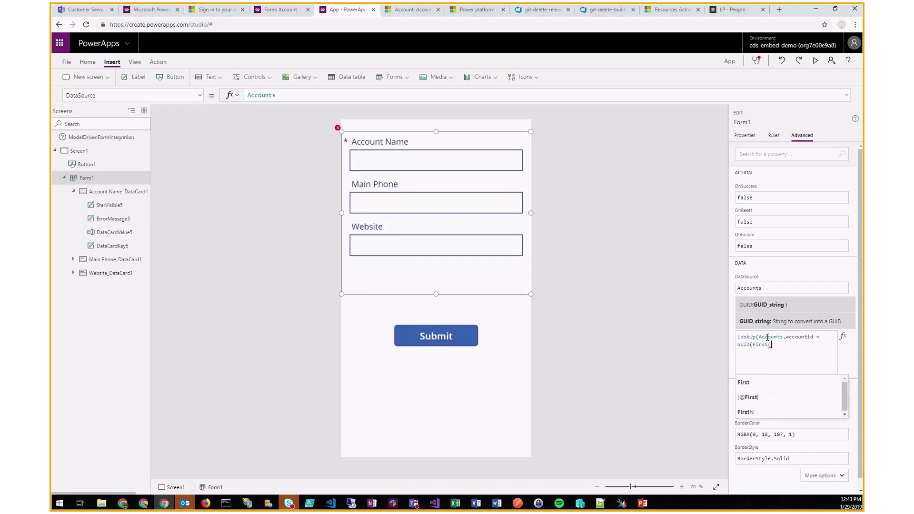
{"action": "type", "text": "Model"}
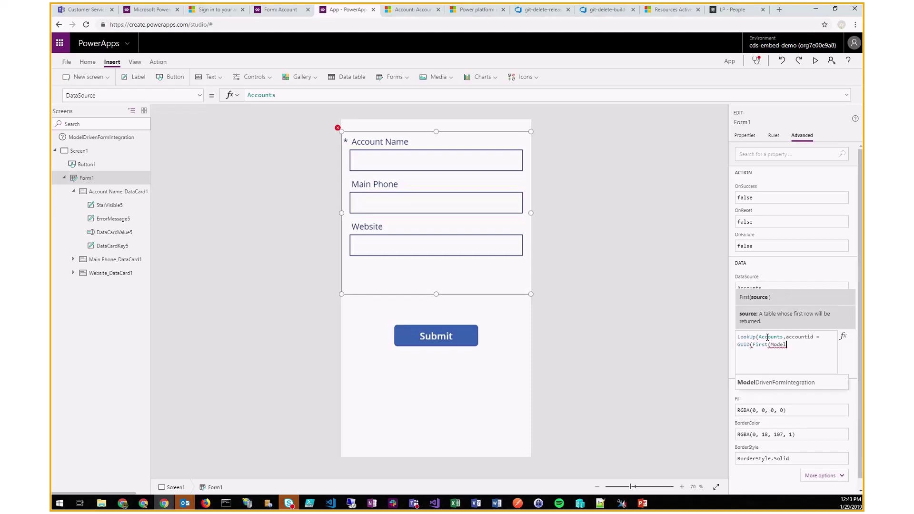
{"action": "key", "text": "Tab"}
{"action": "type", "text": ".D"}
{"action": "key", "text": "Tab"}
{"action": "type", "text": "),"}
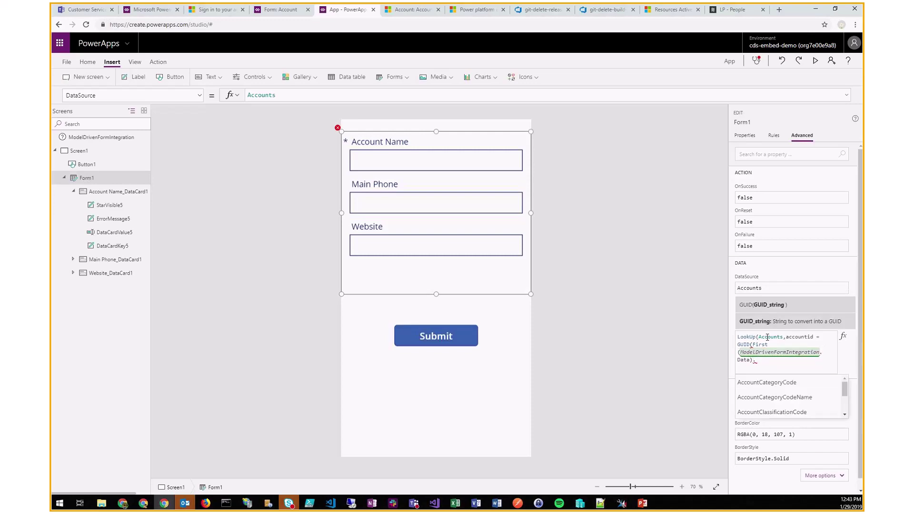
{"action": "type", "text": "Accountid"}
{"action": "key", "text": "Tab"}
{"action": "type", "text": ")"}
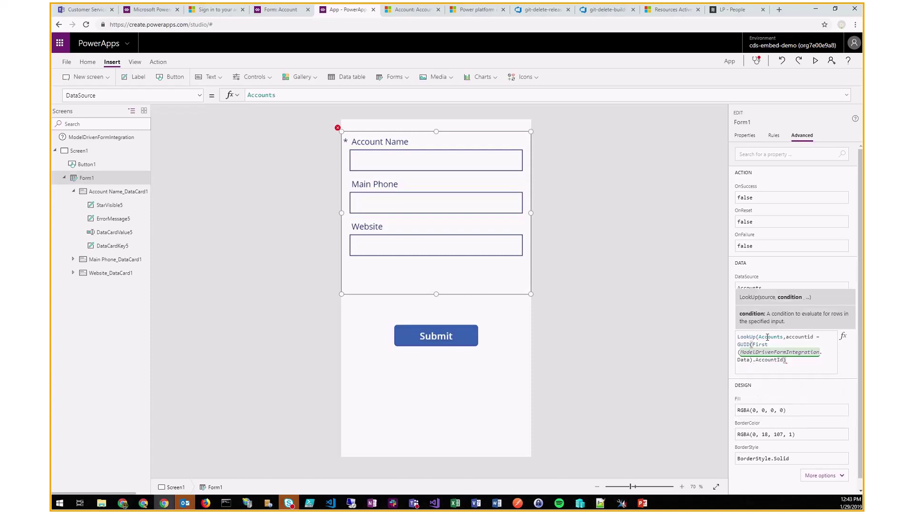
{"action": "type", "text": ")"}
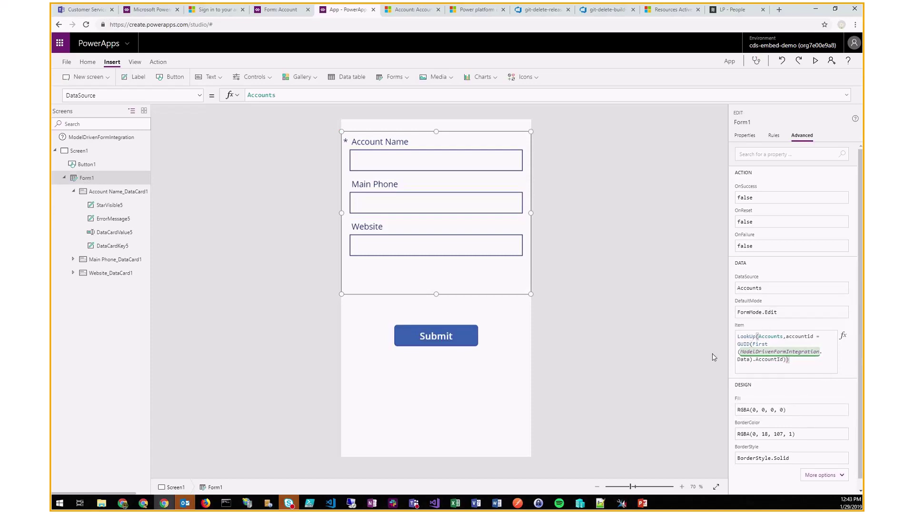
{"action": "left_click", "coordinate": [663, 352]}
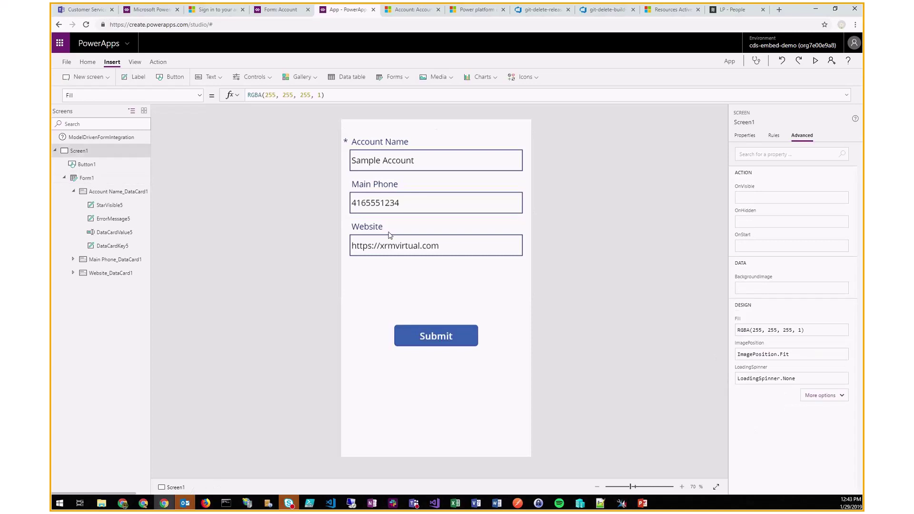
{"action": "left_click", "coordinate": [442, 288]}
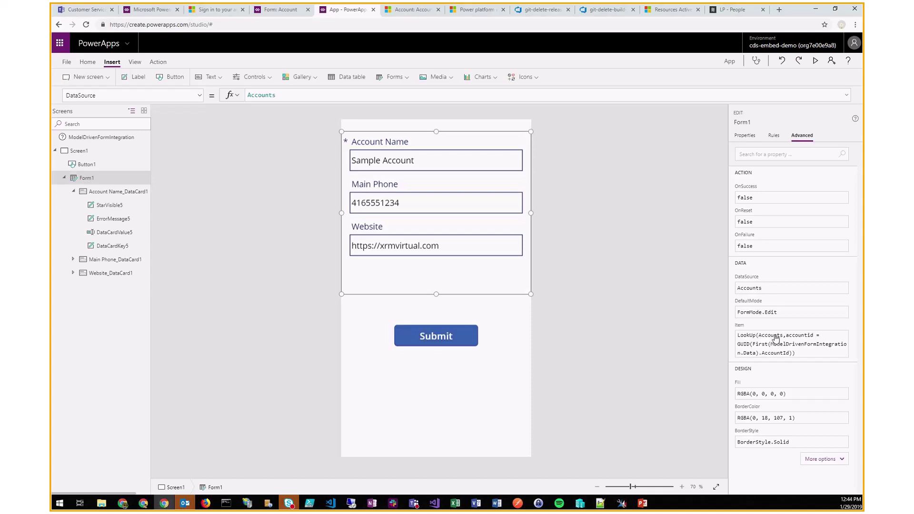
{"action": "left_click", "coordinate": [610, 299]}
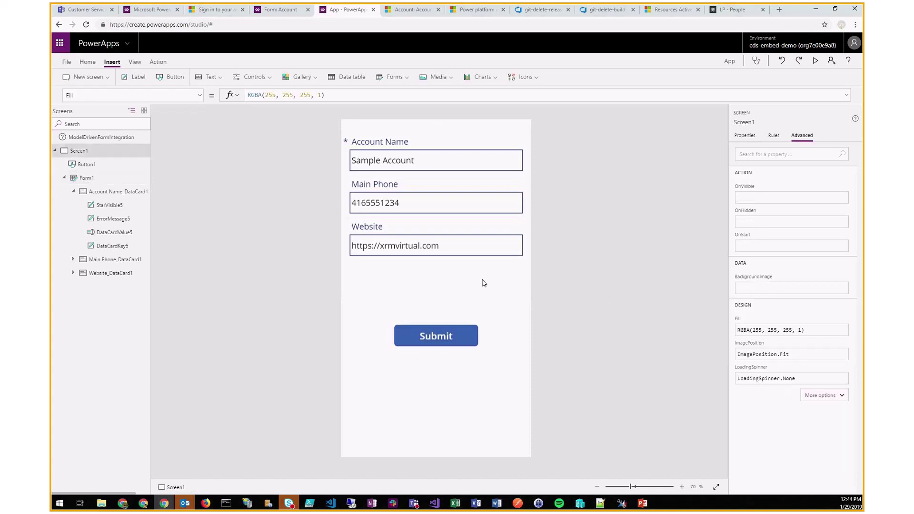
{"action": "left_click", "coordinate": [413, 277]}
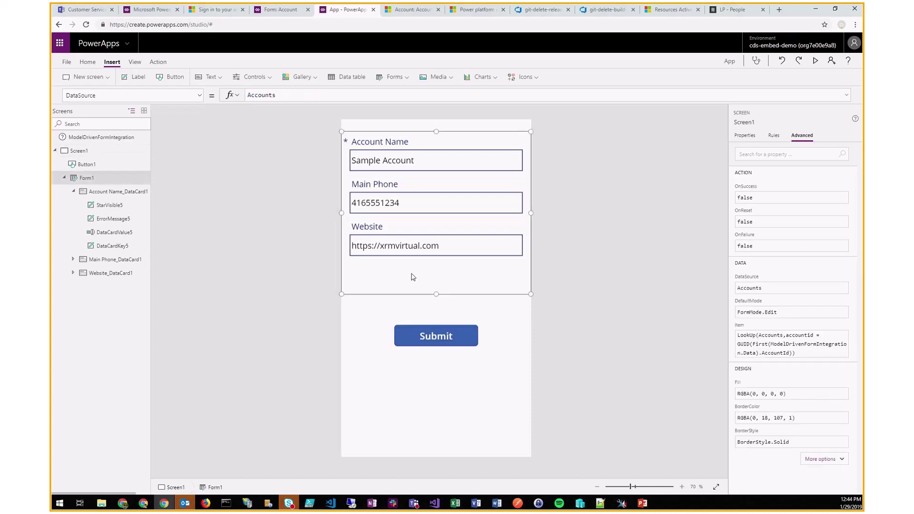
{"action": "left_click", "coordinate": [280, 237]}
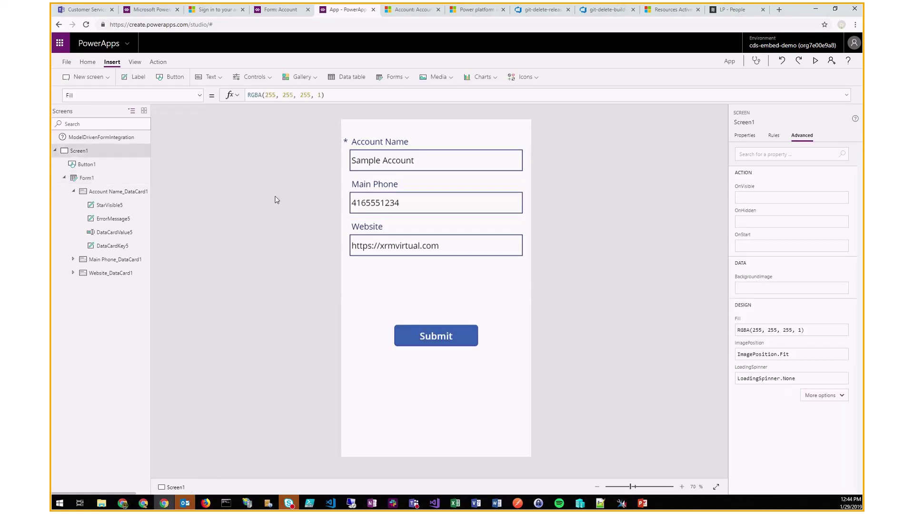
- Save the app to the cloud as "Simple Edit" and return to the canvas
{"action": "key", "text": "ctrl+shift+s"}
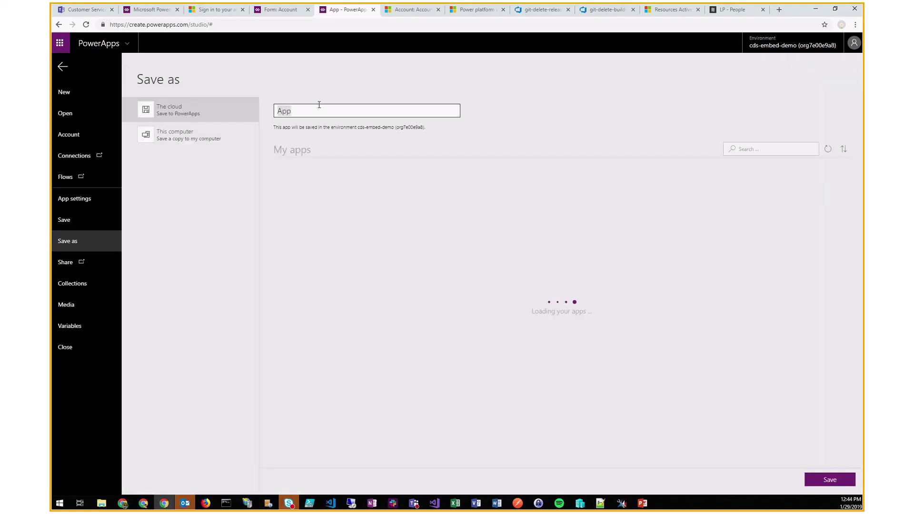
{"action": "type", "text": "Simple Edit"}
{"action": "key", "text": "ctrl+plus"}
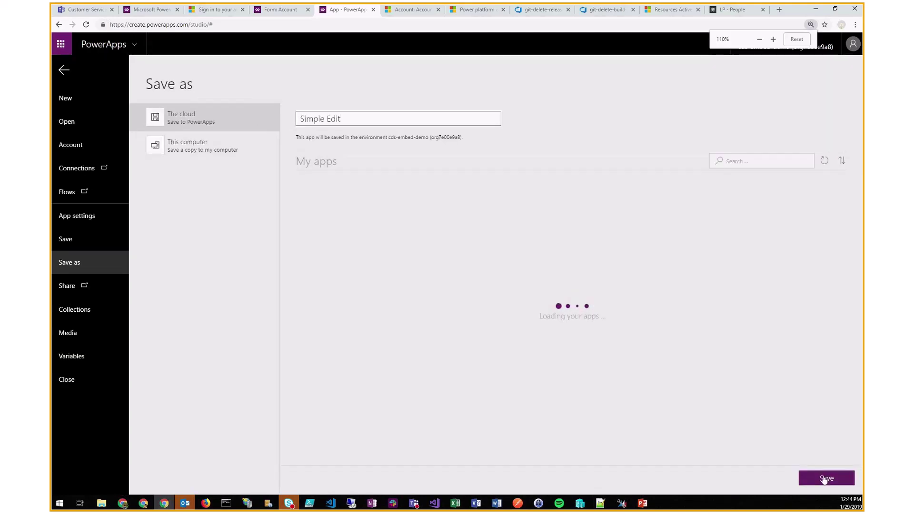
{"action": "left_click", "coordinate": [826, 478]}
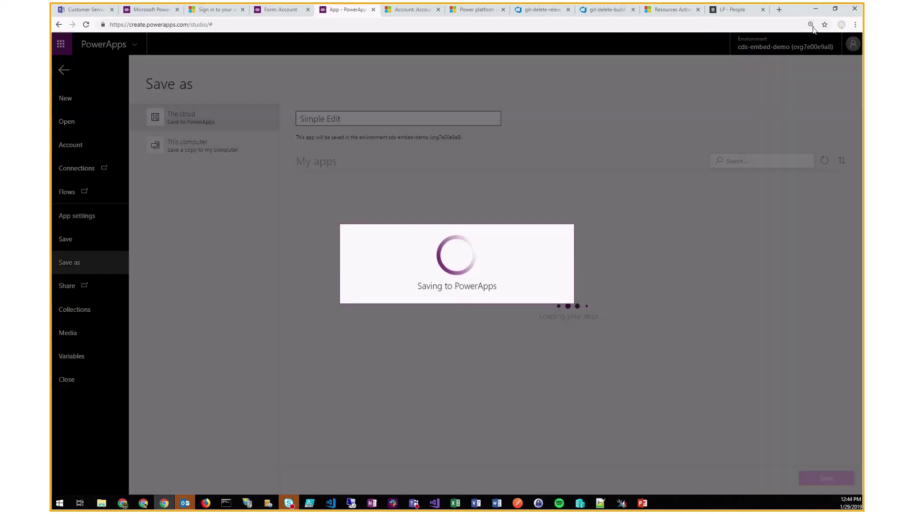
{"action": "left_click", "coordinate": [811, 24]}
{"action": "left_click", "coordinate": [797, 39]}
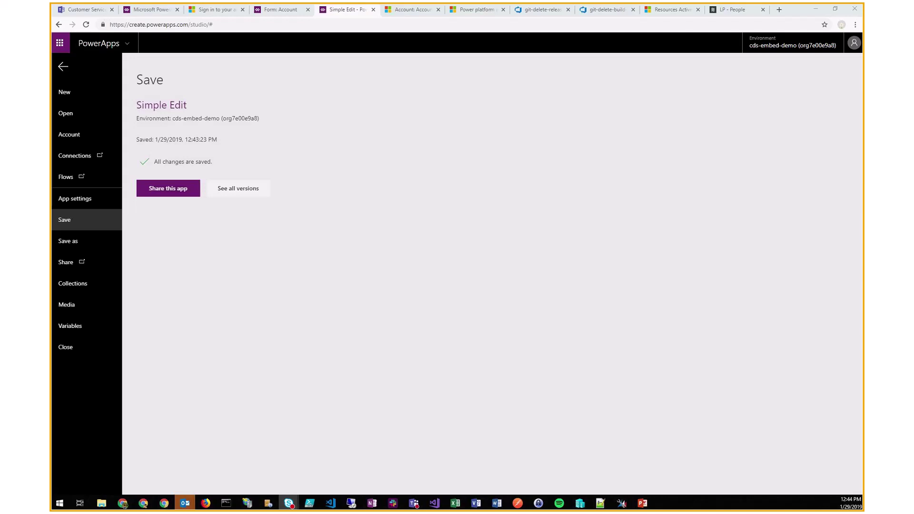
{"action": "left_click", "coordinate": [63, 67]}
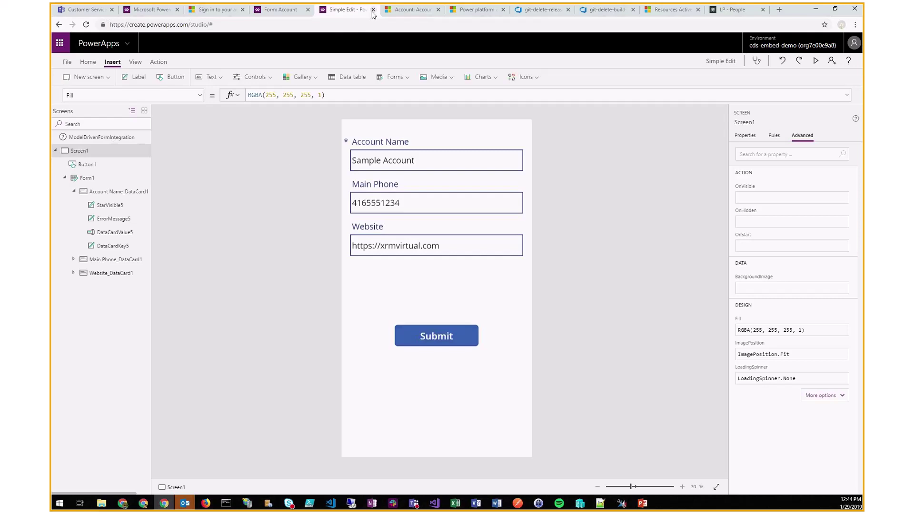
- In the Account CDS Connector form editor, accept the field's canvas app control properties and publish the form
{"action": "left_click", "coordinate": [281, 10]}
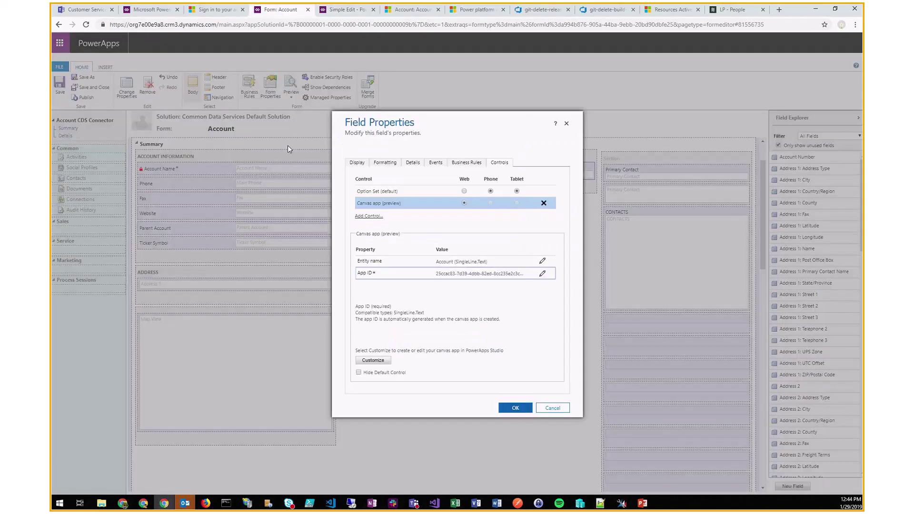
{"action": "left_click", "coordinate": [513, 409]}
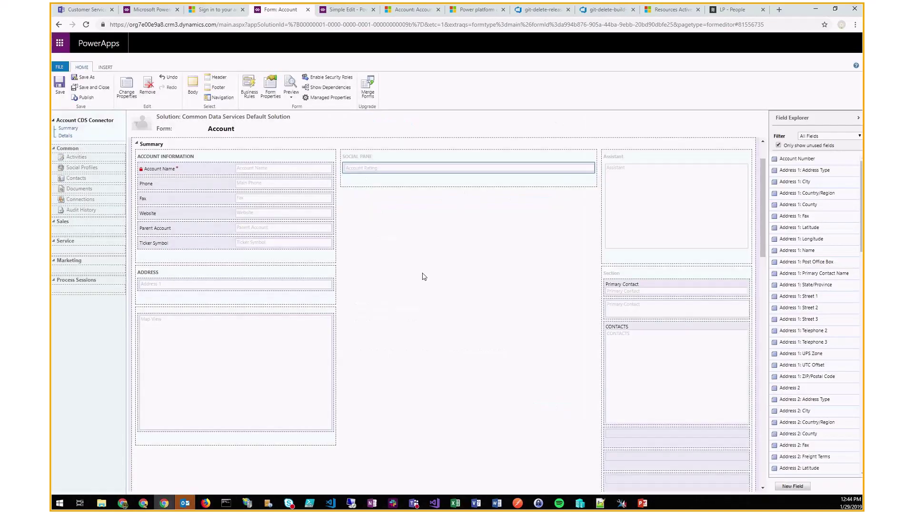
{"action": "left_click", "coordinate": [84, 97]}
- Reload the Sample Account record in the Account Model App and switch it to the Account CDS Connector form
{"action": "left_click", "coordinate": [421, 14]}
{"action": "key", "text": "F5"}
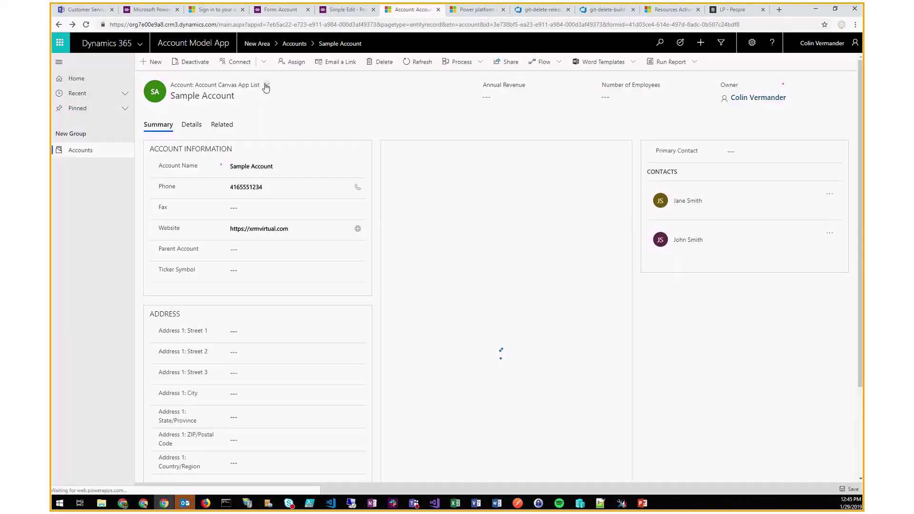
{"action": "left_click", "coordinate": [265, 85]}
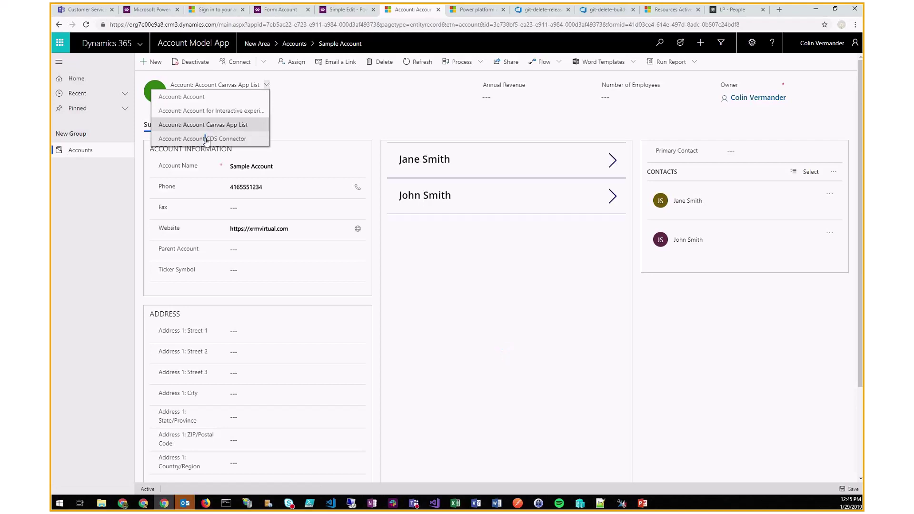
{"action": "left_click", "coordinate": [203, 139]}
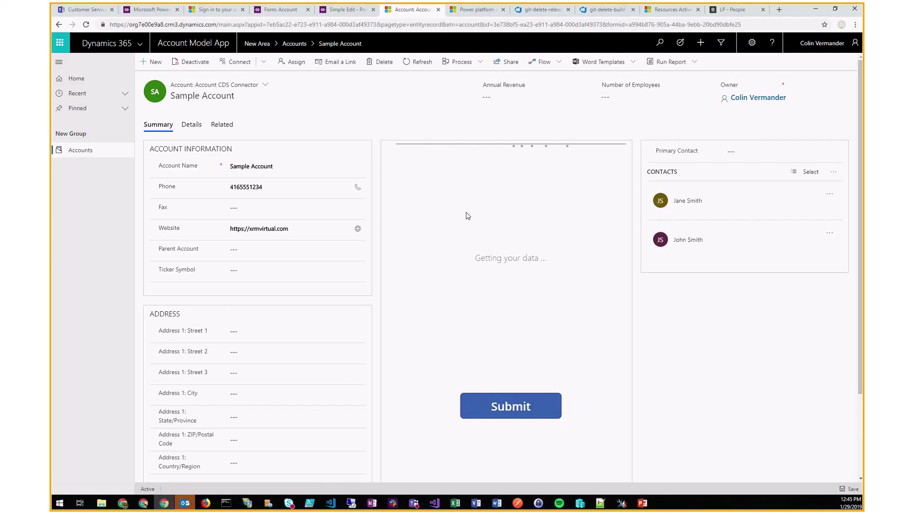
- Append "Hello from Model driven" to the Account Name in the embedded edit form, submit it, and check the name on the main form
{"action": "left_click", "coordinate": [511, 192]}
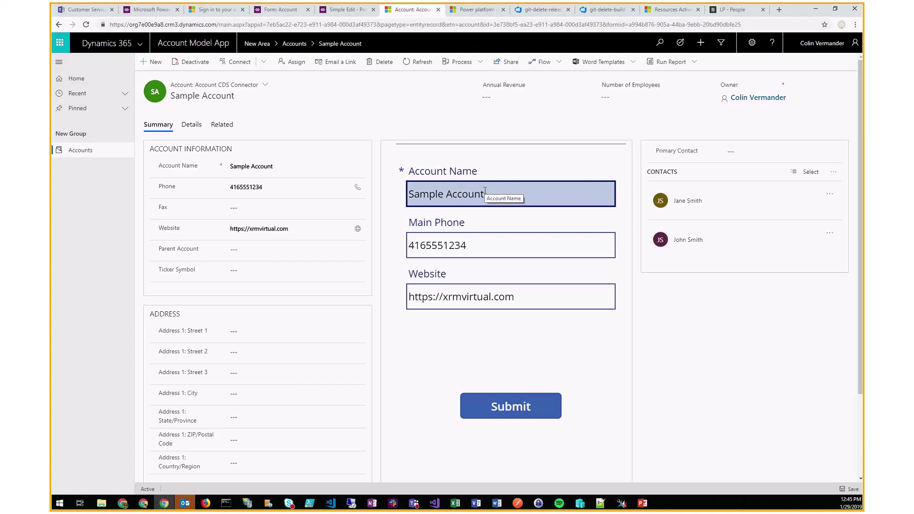
{"action": "type", "text": "Hello from Model driven"}
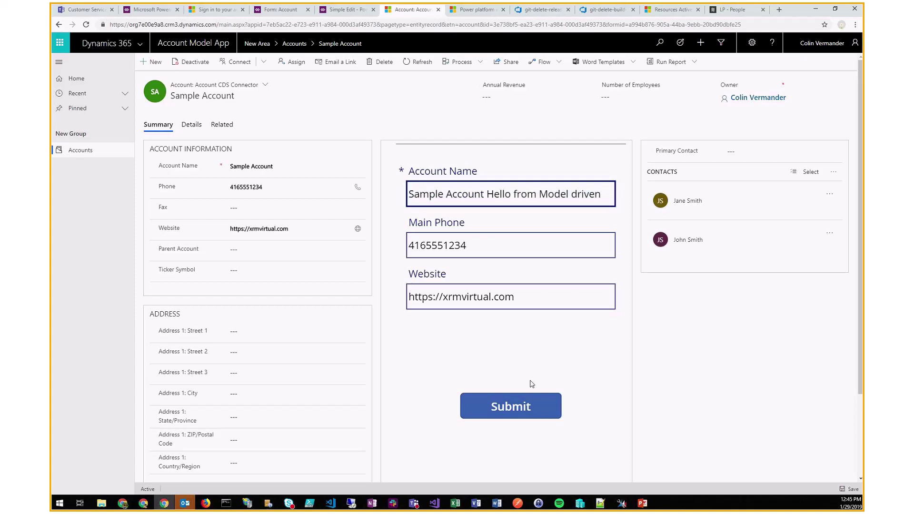
{"action": "left_click", "coordinate": [528, 402]}
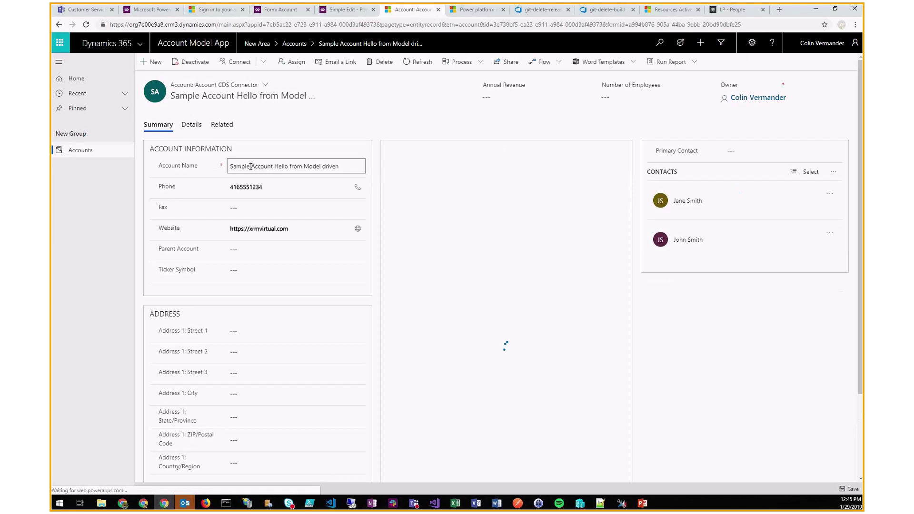
{"action": "left_click_drag", "start_coordinate": [251, 167], "coordinate": [334, 162]}
{"action": "left_click", "coordinate": [345, 166]}
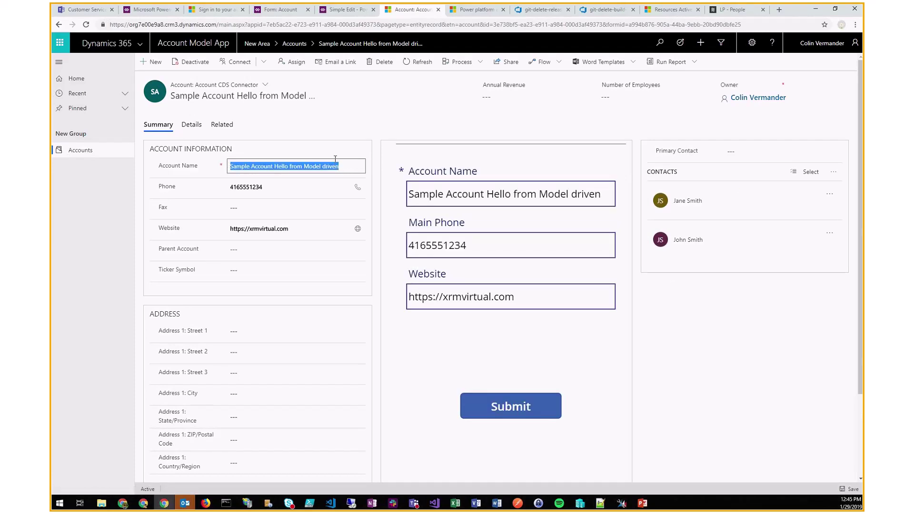
{"action": "left_click", "coordinate": [437, 187]}
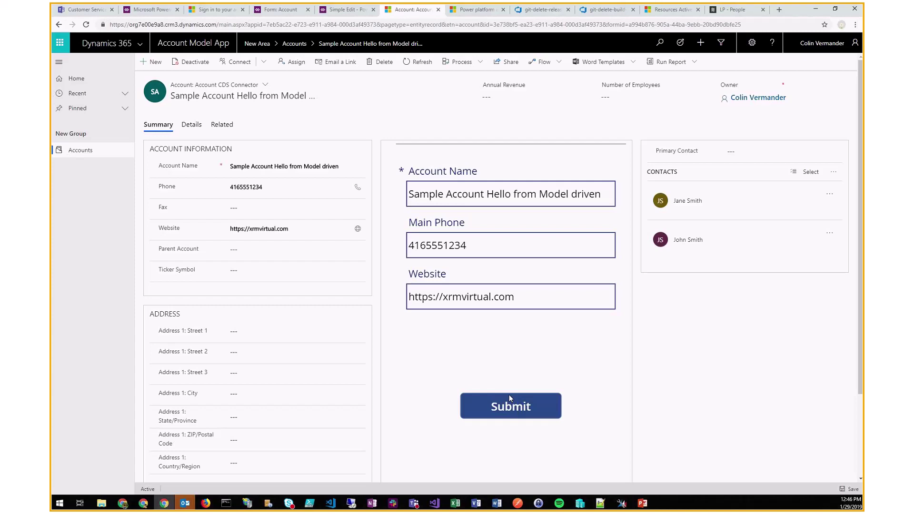
- Append 123 to the account's Phone value on the main form and save the record
{"action": "left_click", "coordinate": [473, 248]}
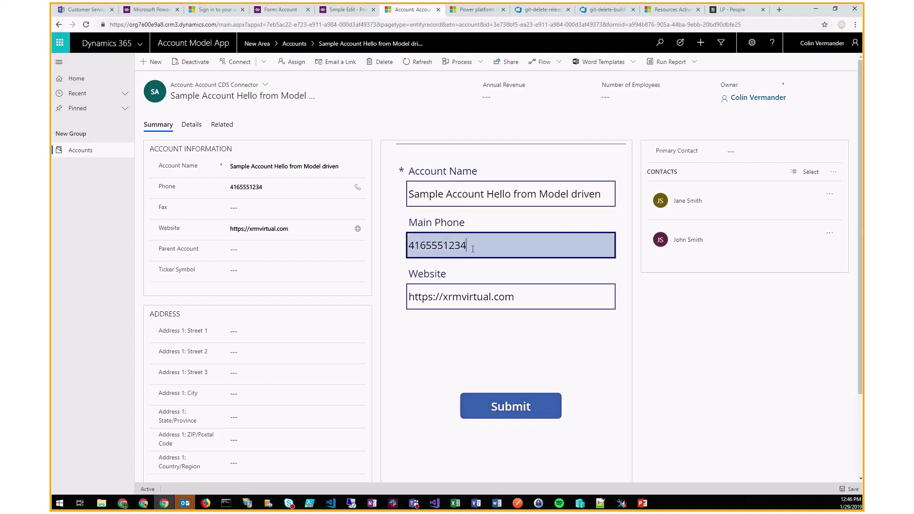
{"action": "left_click", "coordinate": [469, 358]}
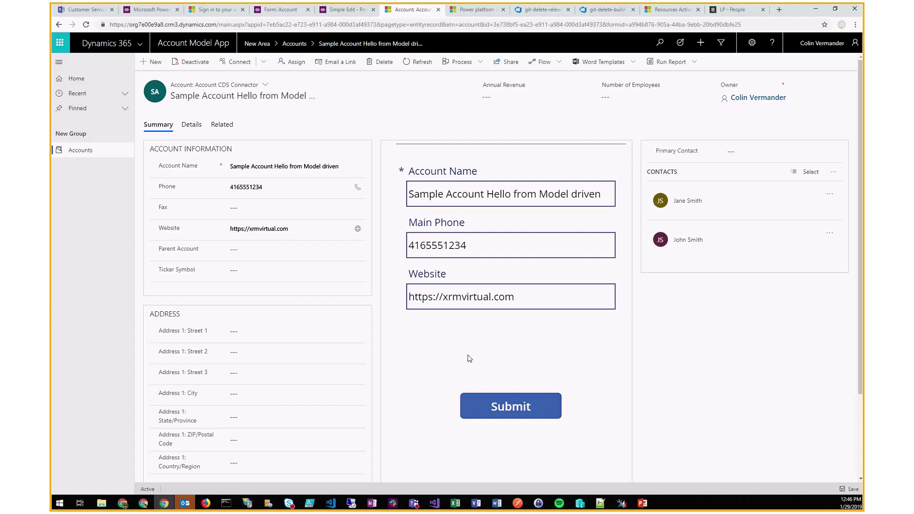
{"action": "left_click", "coordinate": [277, 187]}
{"action": "type", "text": "123"}
{"action": "key", "text": "ctrl+s"}
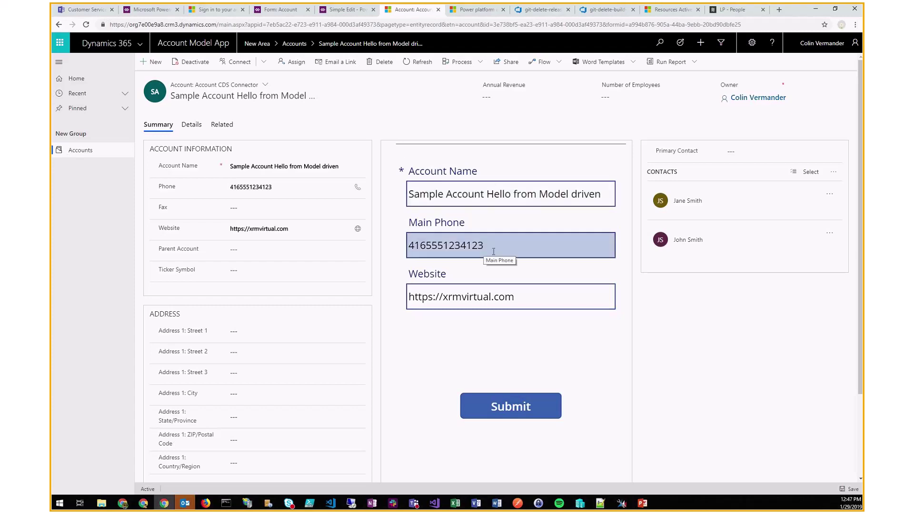
{"action": "left_click", "coordinate": [254, 229]}
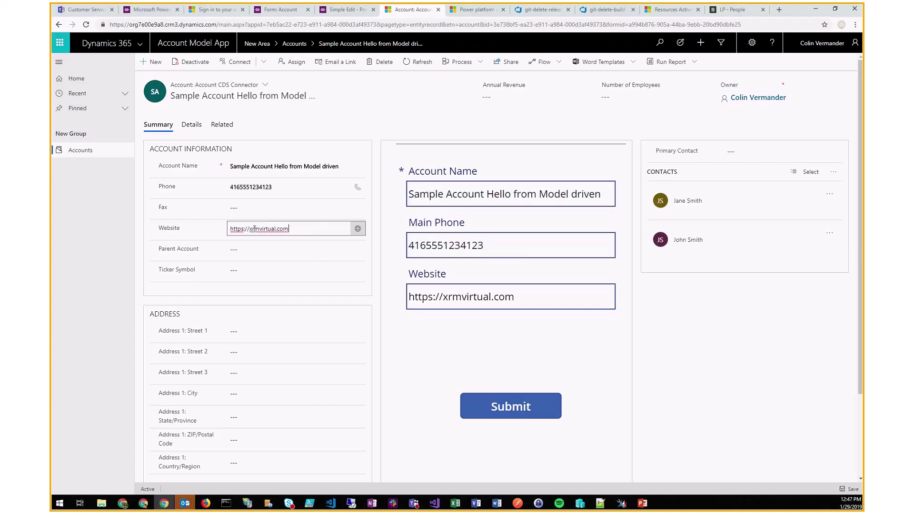
{"action": "left_click", "coordinate": [247, 229]}
{"action": "type", "text": "www."}
{"action": "key", "text": "ctrl+s"}
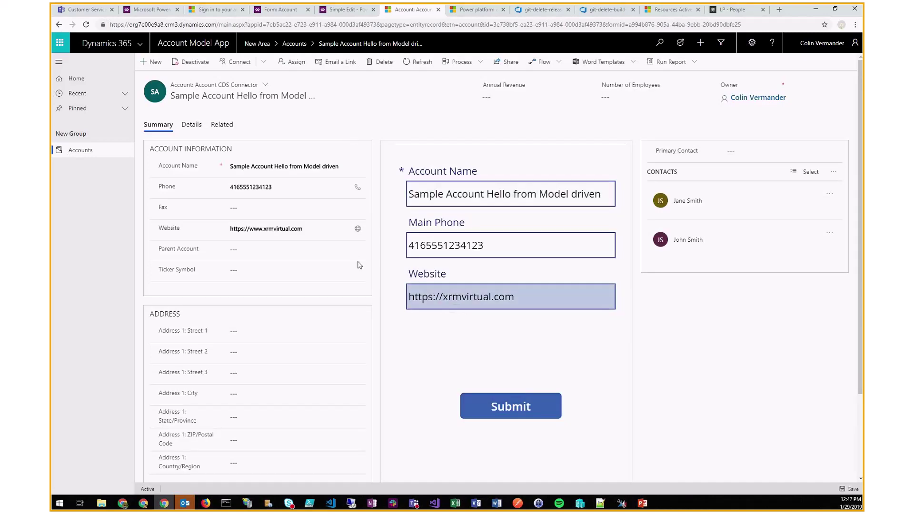
{"action": "key", "text": "F5"}
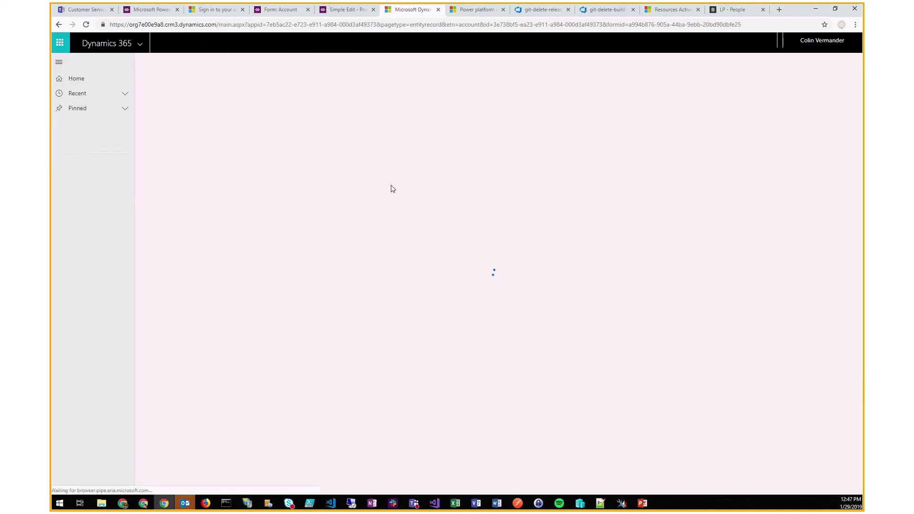
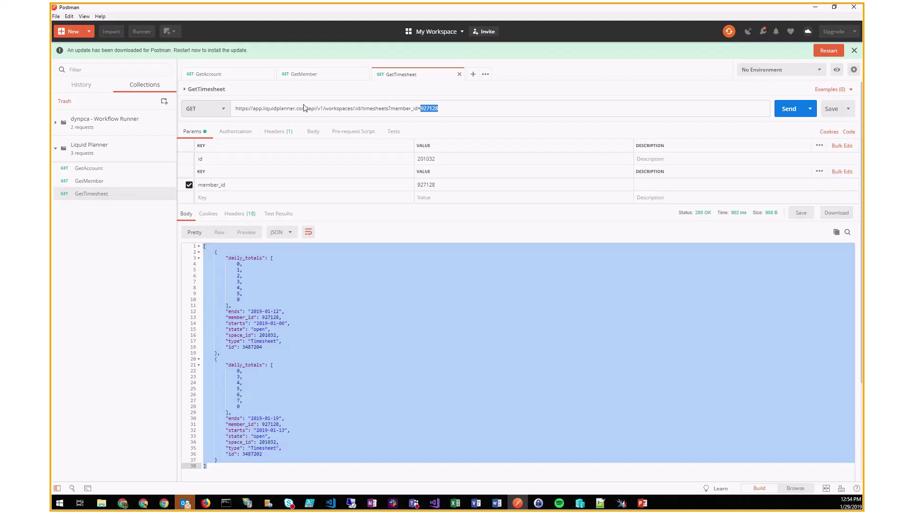
- Send the GetMember request of the Liquid Planner collection in Postman
{"action": "left_click", "coordinate": [306, 74]}
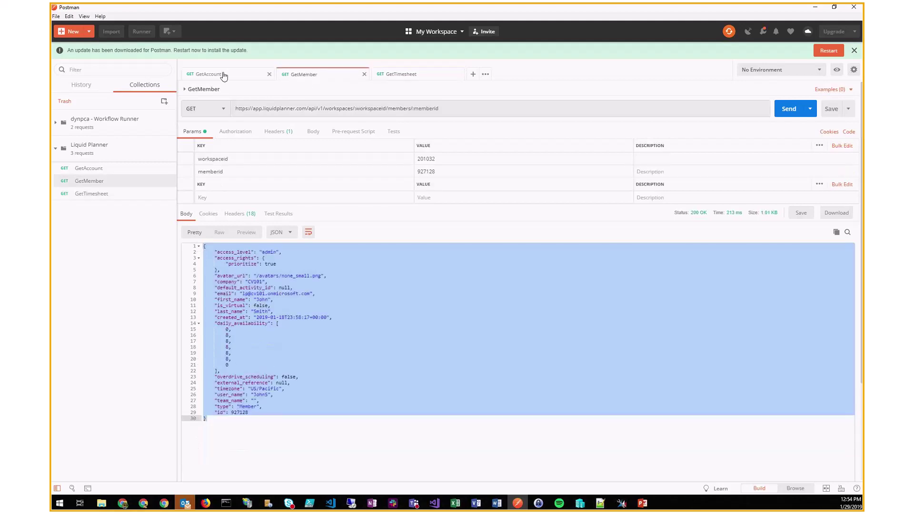
{"action": "left_click", "coordinate": [789, 109]}
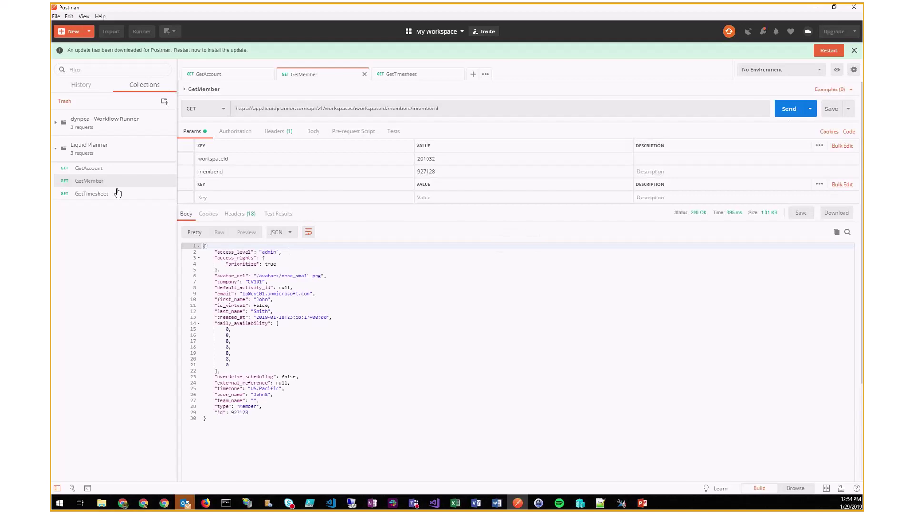
{"action": "left_click", "coordinate": [169, 156]}
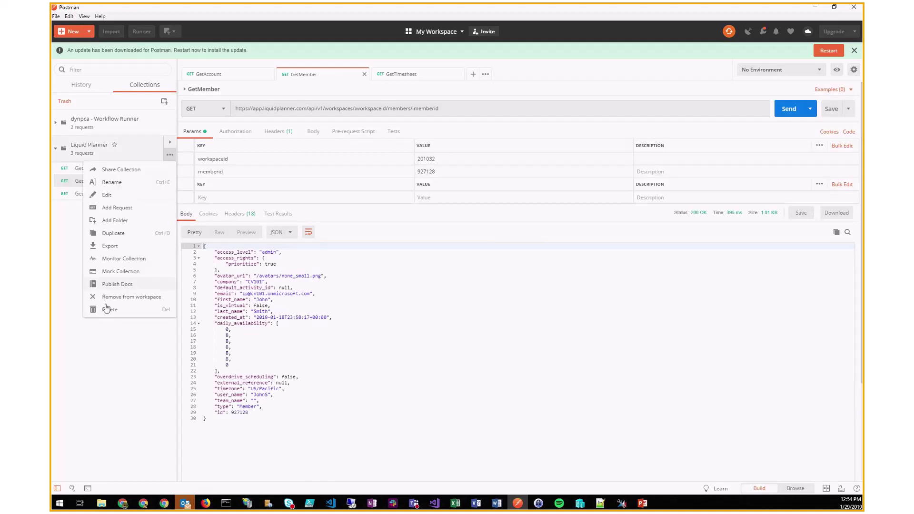
{"action": "left_click", "coordinate": [116, 248]}
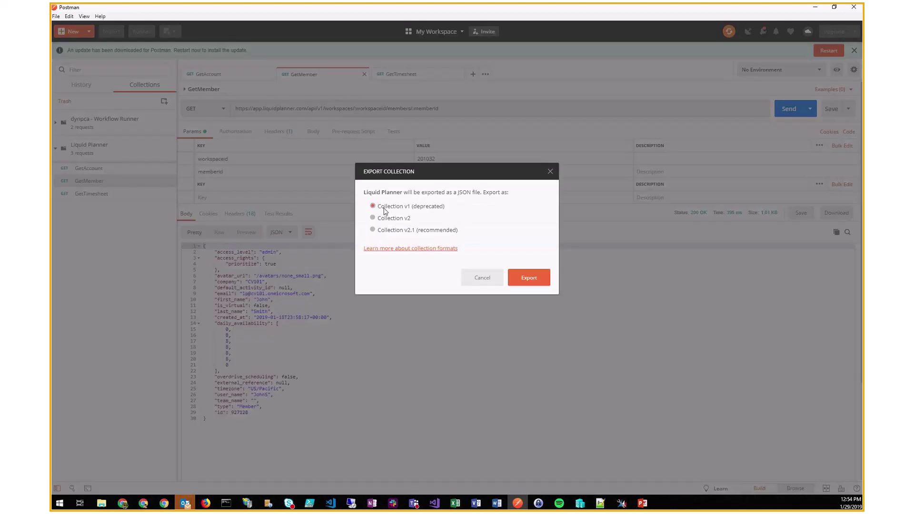
{"action": "left_click", "coordinate": [522, 278]}
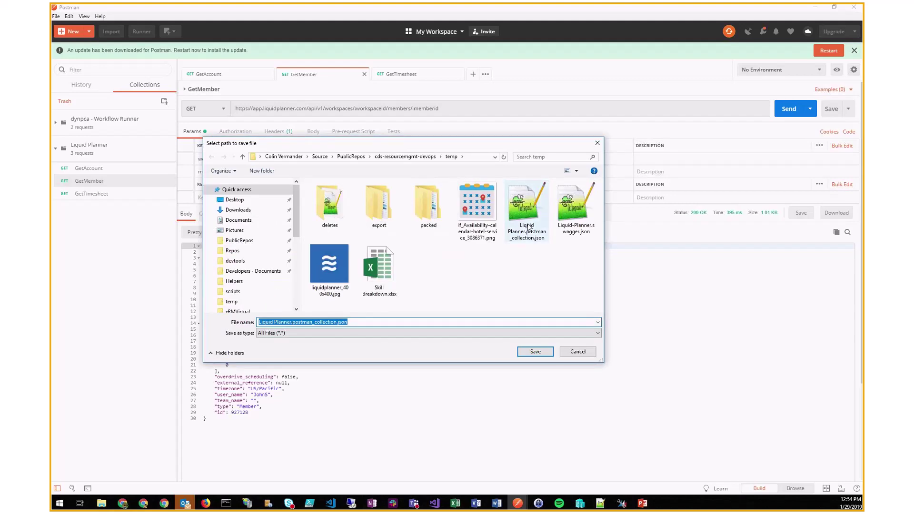
{"action": "left_click", "coordinate": [578, 351]}
- Switch to PowerApps, open the Liquid Planner custom connector, and test its GetMember operation, reviewing the response
{"action": "left_click", "coordinate": [815, 7]}
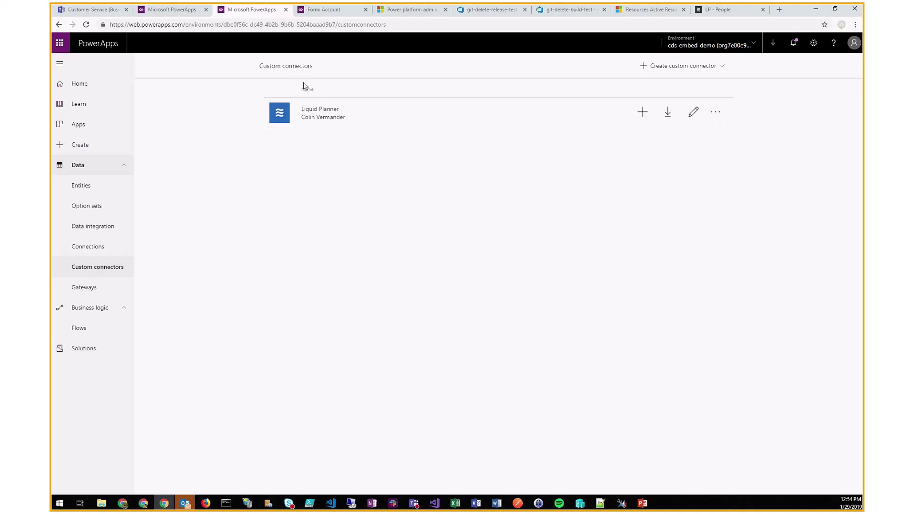
{"action": "left_click", "coordinate": [693, 116]}
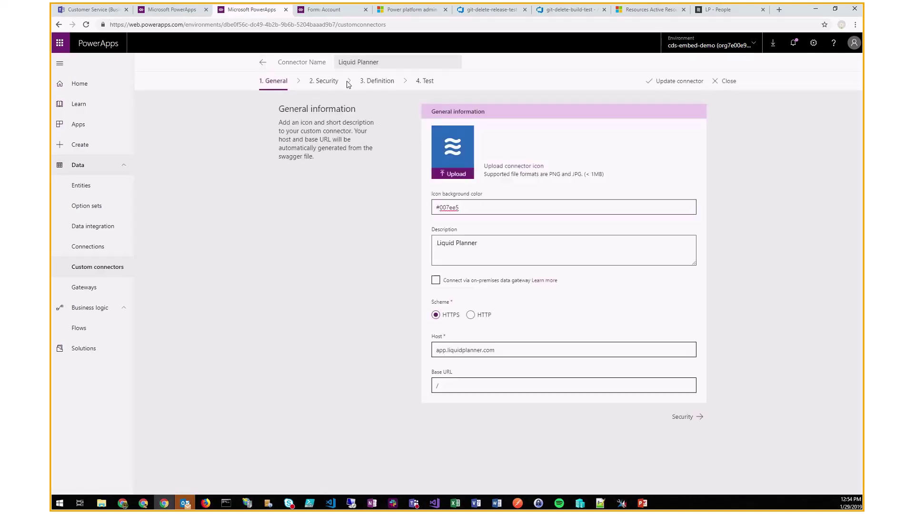
{"action": "left_click", "coordinate": [381, 83]}
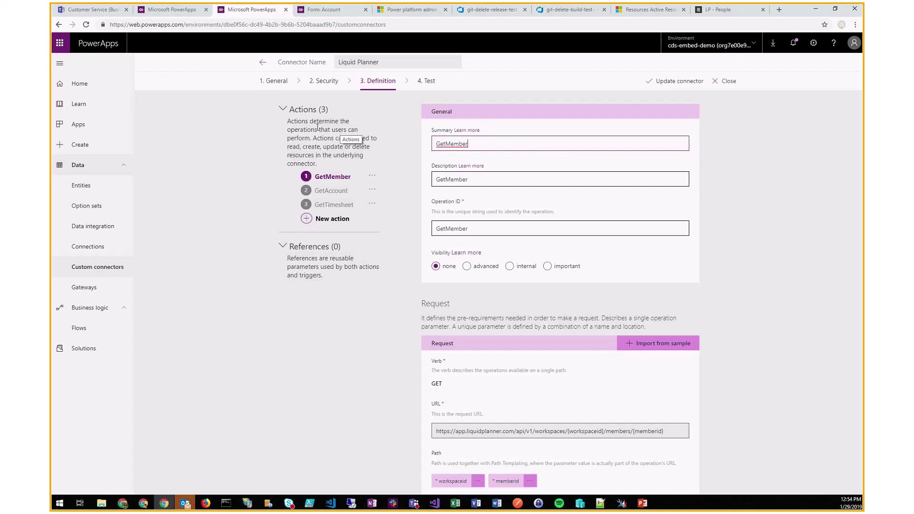
{"action": "left_click", "coordinate": [427, 82]}
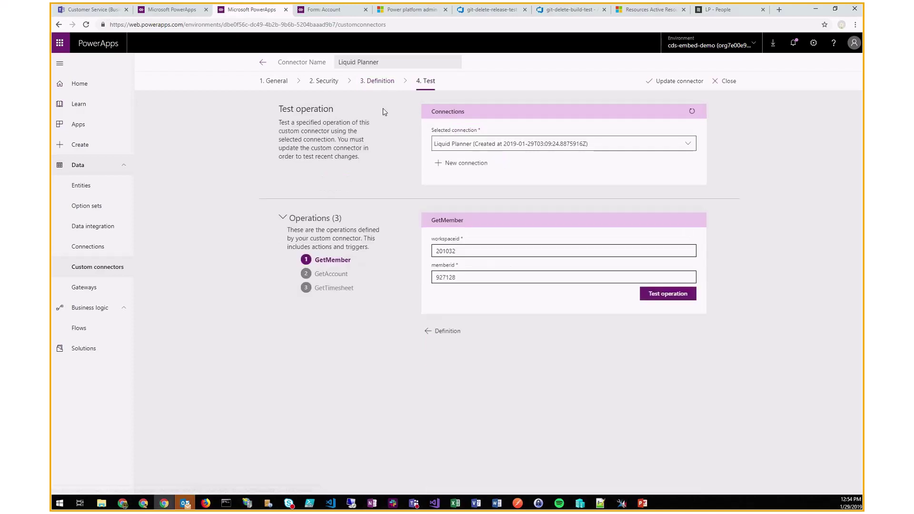
{"action": "left_click", "coordinate": [673, 294]}
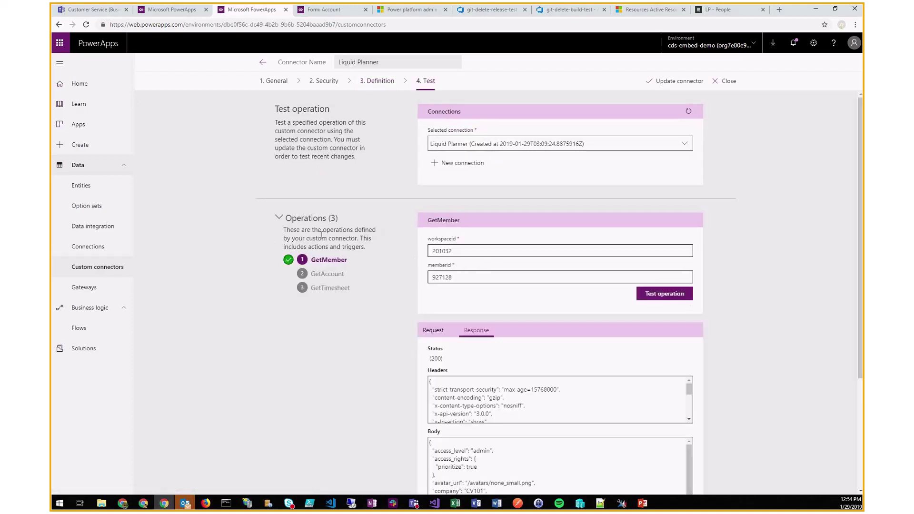
{"action": "scroll", "coordinate": [341, 249], "scroll_direction": "down", "scroll_amount": 3}
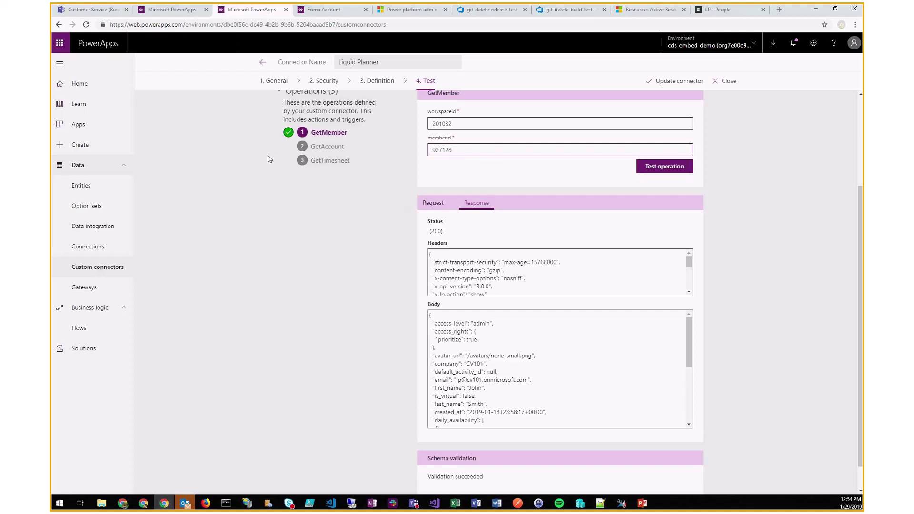
- Open the Maker07 LiquidPlanner canvas app for editing from the environment's apps list
{"action": "left_click", "coordinate": [87, 131]}
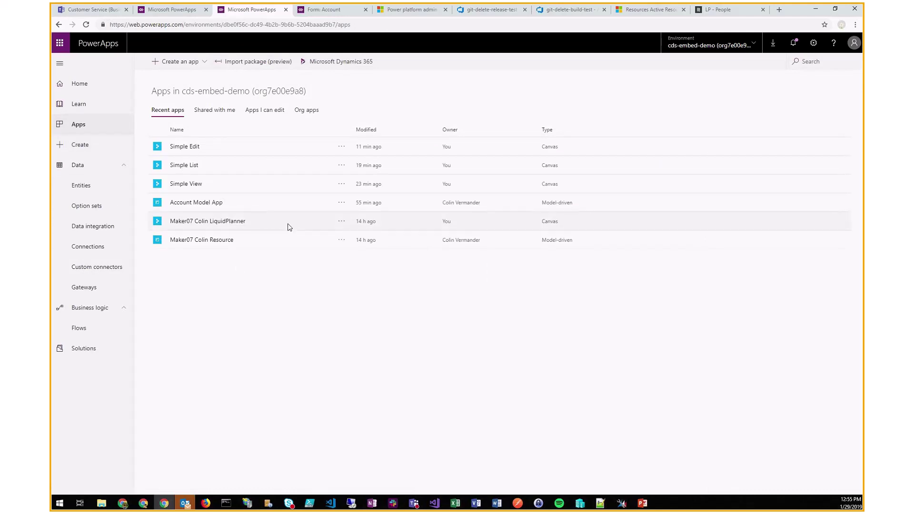
{"action": "left_click", "coordinate": [287, 227]}
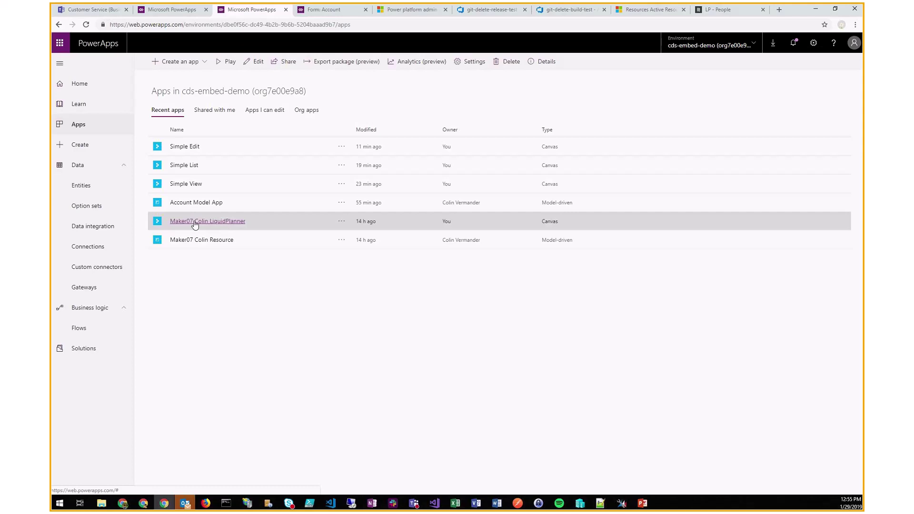
{"action": "left_click", "coordinate": [224, 222]}
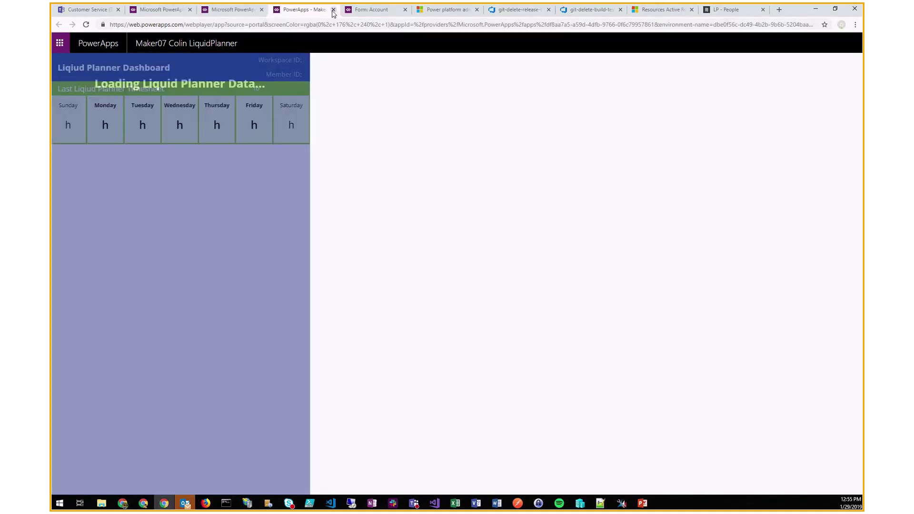
{"action": "left_click", "coordinate": [334, 10]}
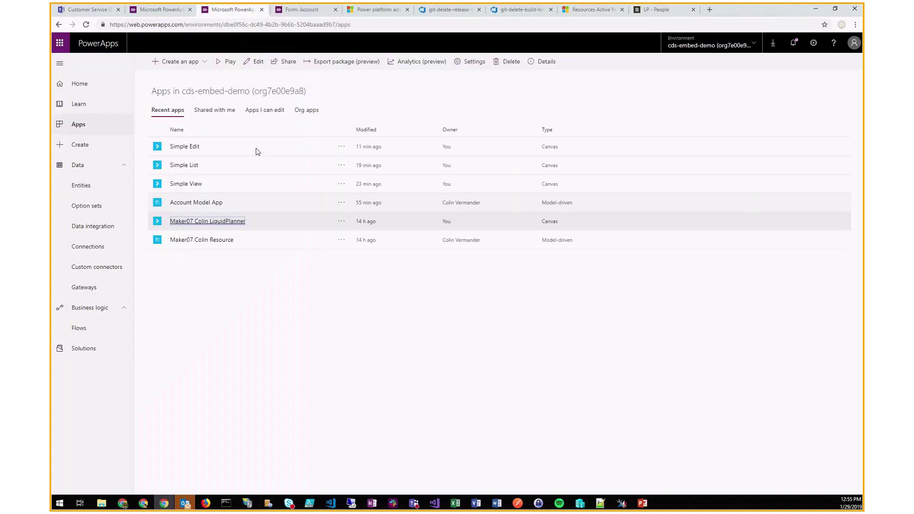
{"action": "left_click", "coordinate": [342, 221]}
{"action": "left_click", "coordinate": [350, 249]}
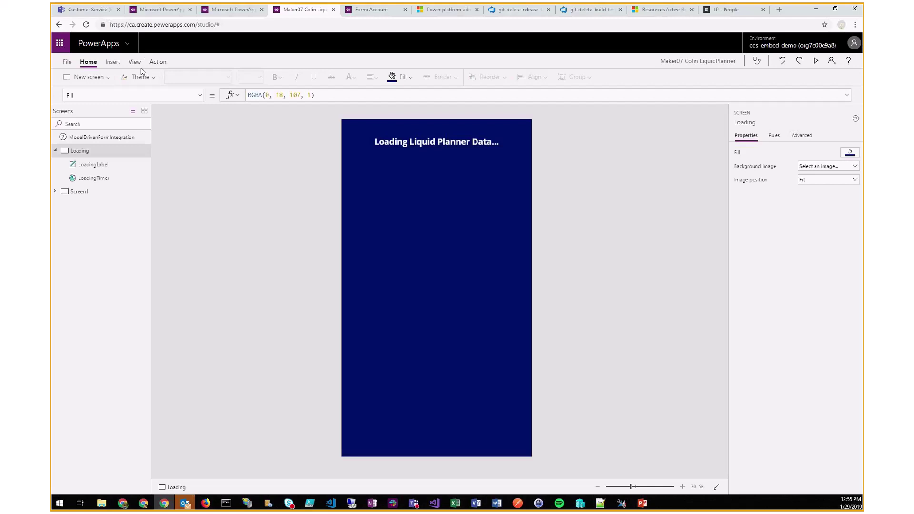
- Inspect the app's data sources and the Text formula of the FridayHours label on Screen1
{"action": "left_click", "coordinate": [134, 64]}
{"action": "left_click", "coordinate": [93, 79]}
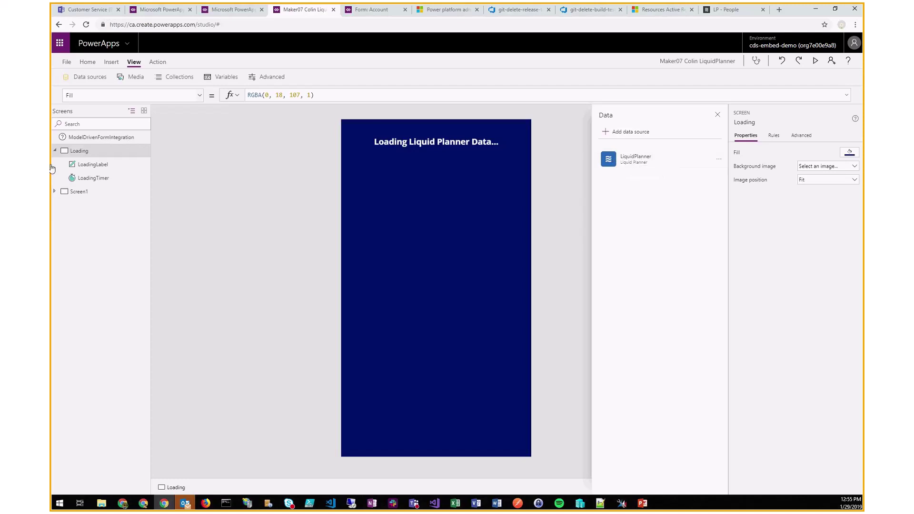
{"action": "left_click", "coordinate": [88, 192]}
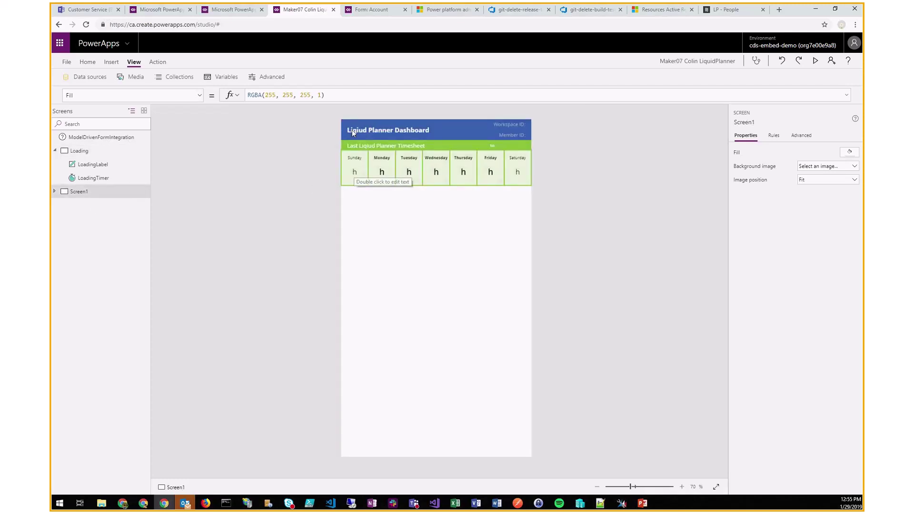
{"action": "left_click", "coordinate": [54, 191]}
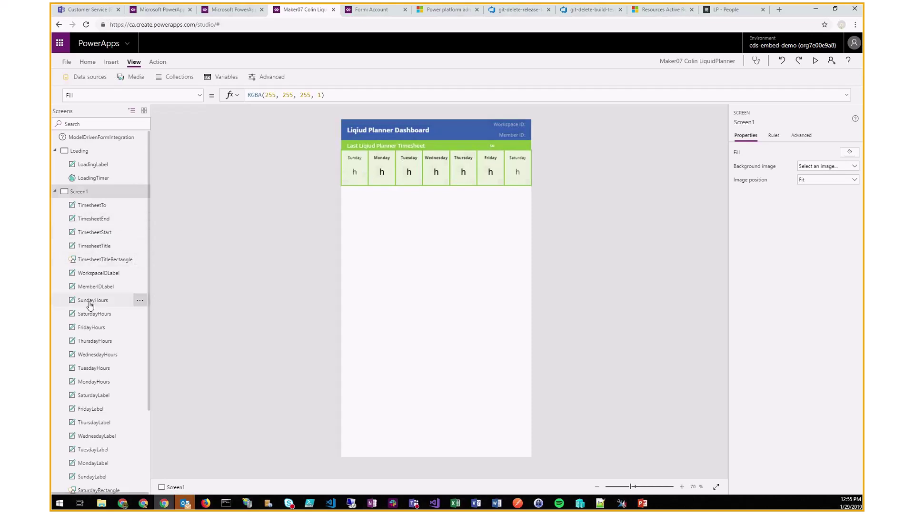
{"action": "left_click", "coordinate": [119, 330]}
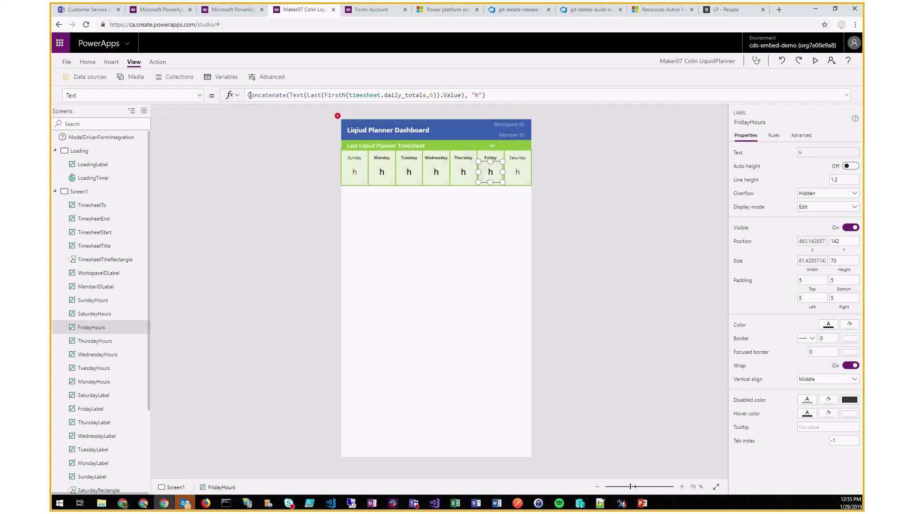
{"action": "left_click_drag", "start_coordinate": [251, 95], "coordinate": [496, 107]}
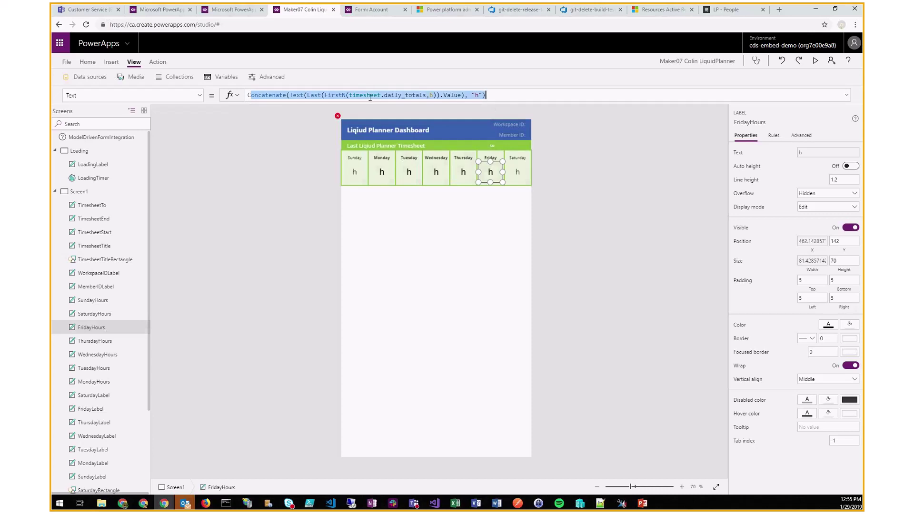
{"action": "left_click", "coordinate": [365, 96]}
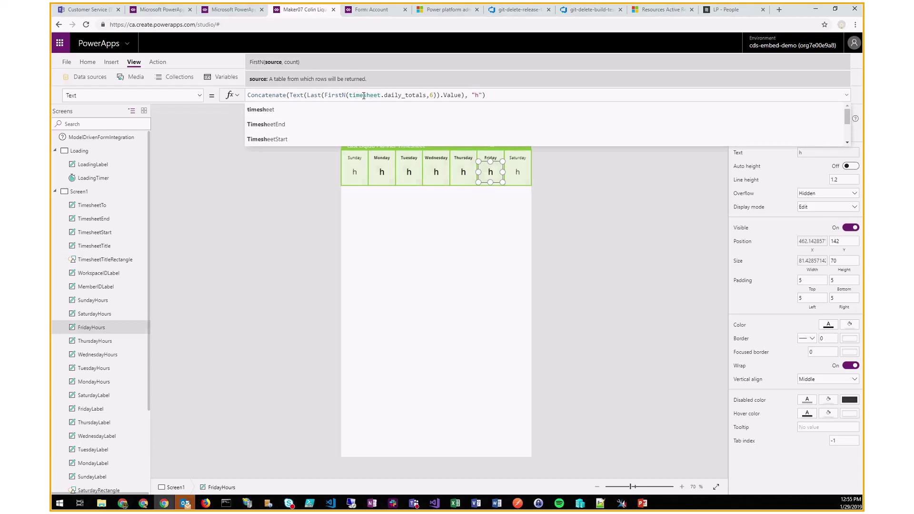
{"action": "double_click", "coordinate": [364, 96]}
{"action": "left_click", "coordinate": [303, 194]}
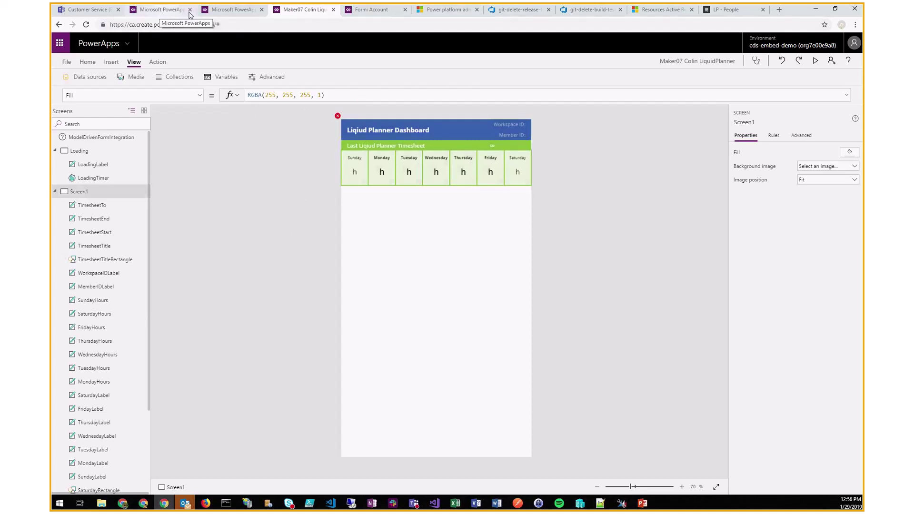
- Open the Maker07 Resource model-driven app and view the active resource's record with its embedded Liquid Planner dashboard
{"action": "left_click", "coordinate": [223, 13]}
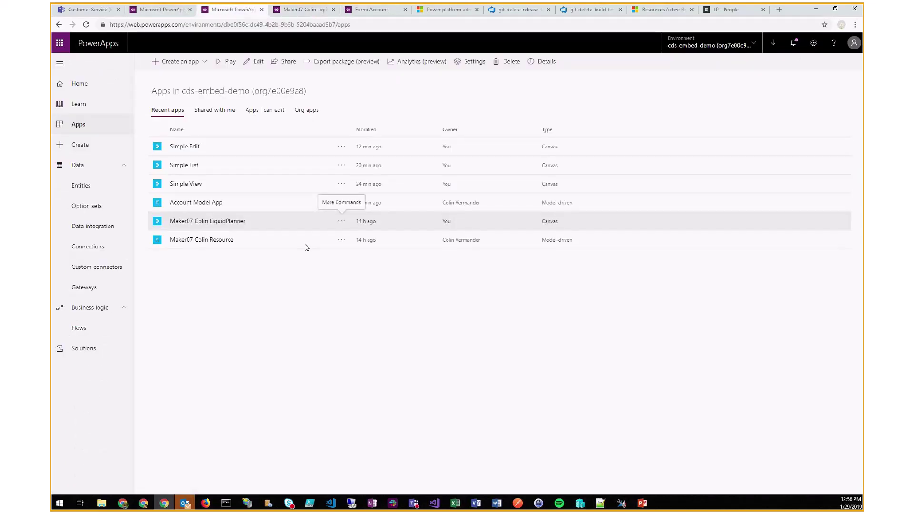
{"action": "left_click", "coordinate": [212, 241]}
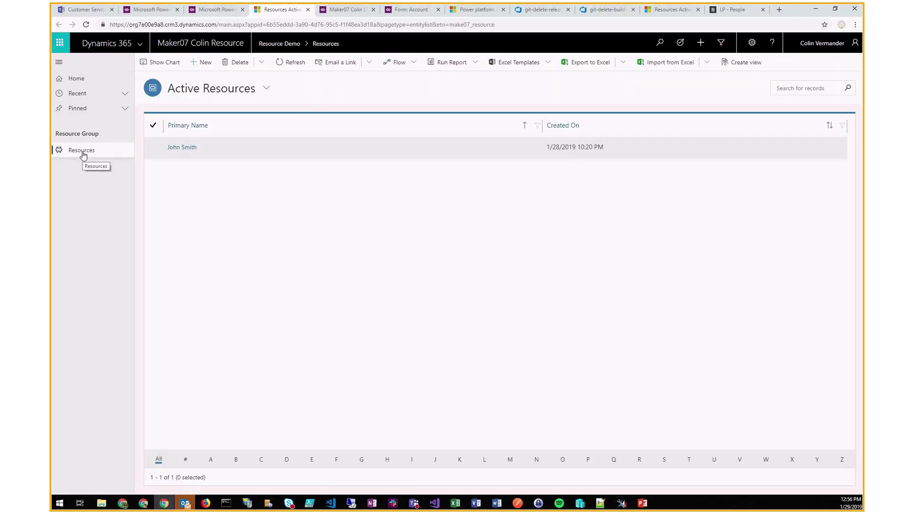
{"action": "left_click", "coordinate": [182, 149]}
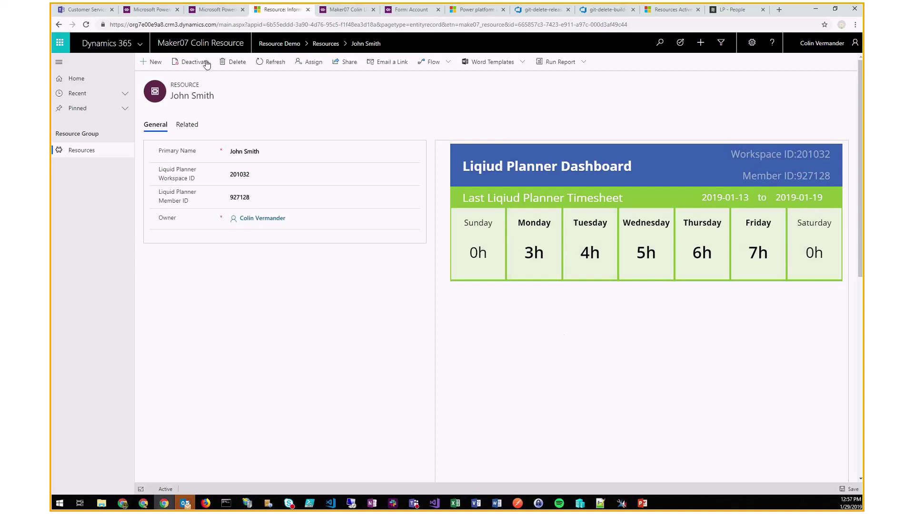
{"action": "left_click", "coordinate": [252, 179]}
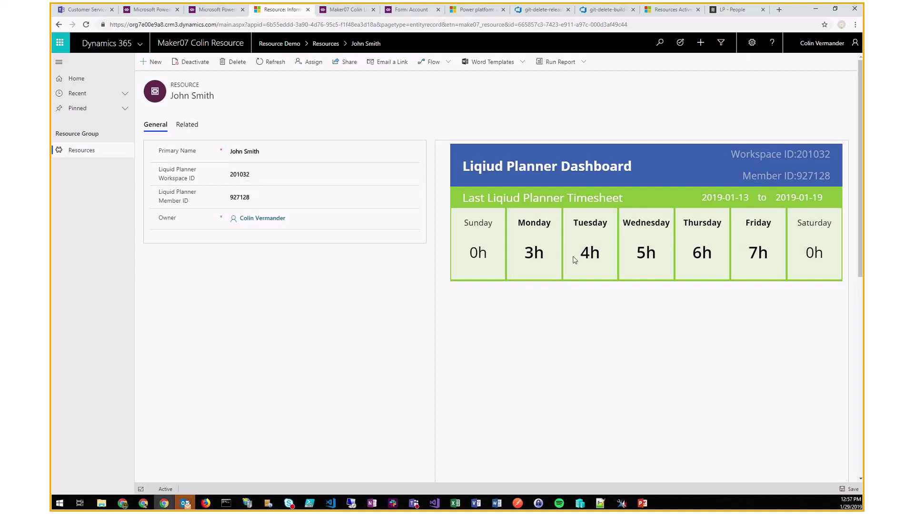